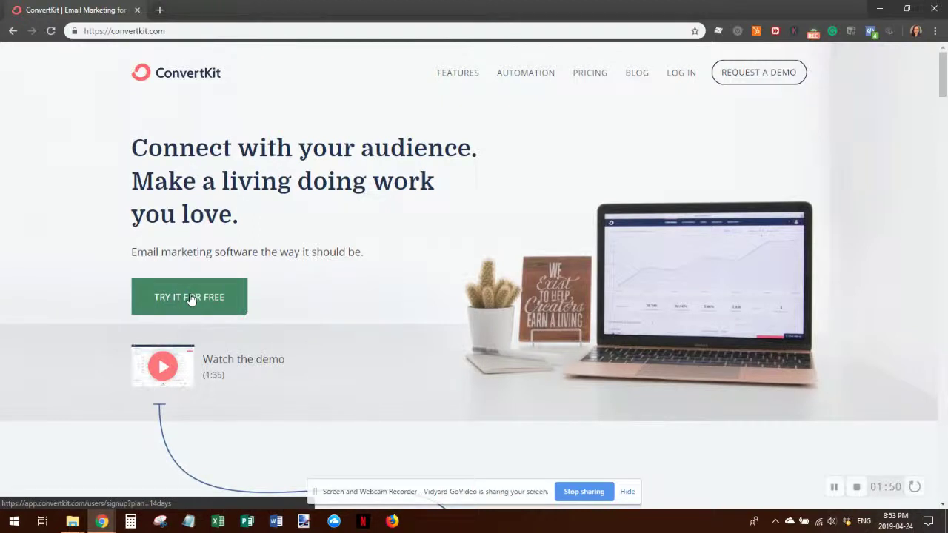
- Start the free trial and answer the signup questions: brand new, have a website, WordPress
{"action": "left_click", "coordinate": [191, 298]}
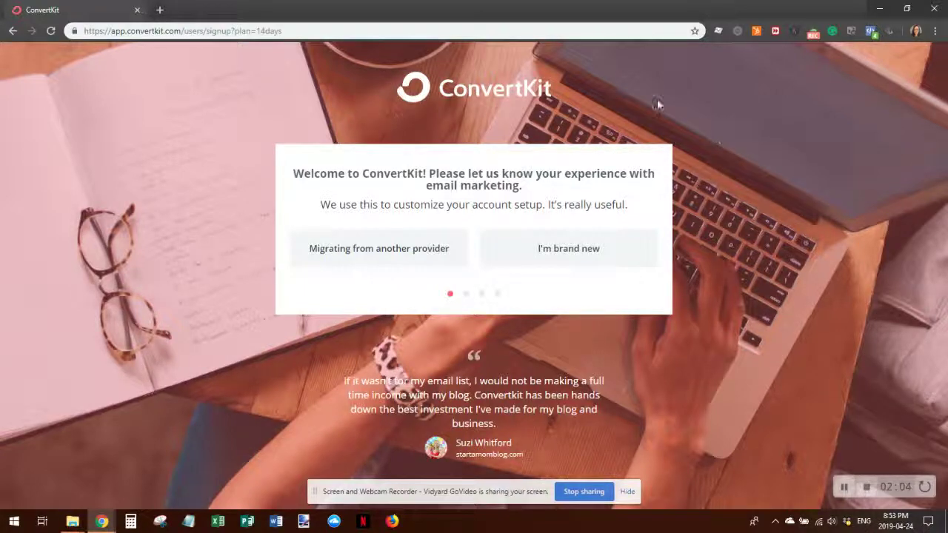
{"action": "left_click", "coordinate": [557, 253]}
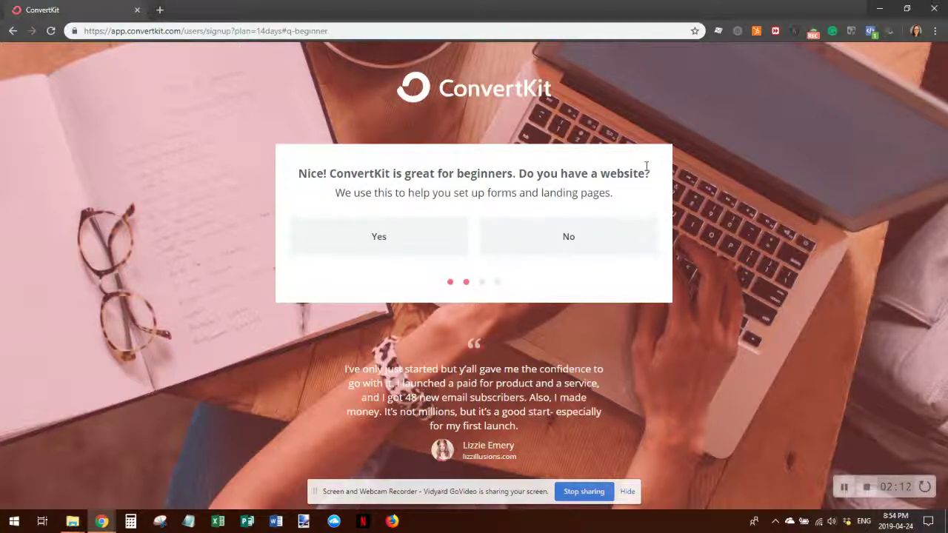
{"action": "left_click", "coordinate": [383, 243]}
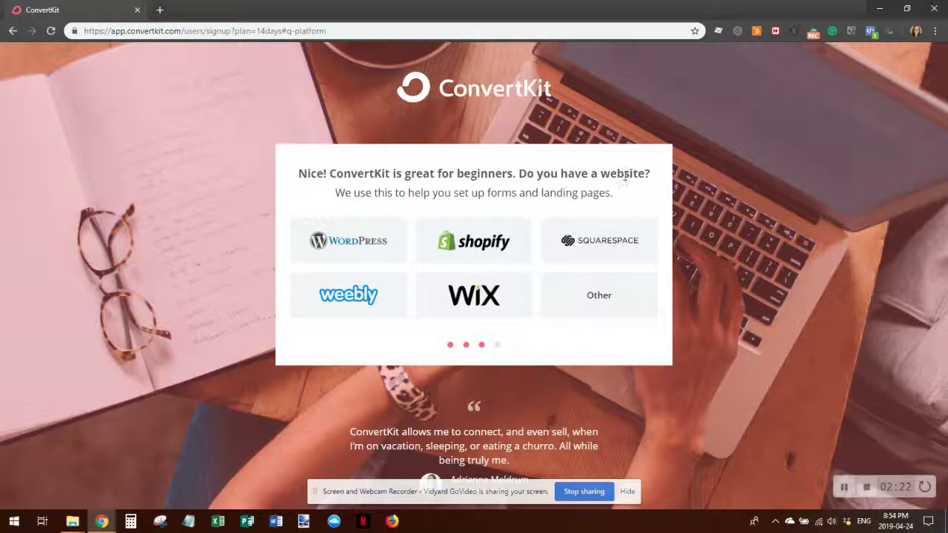
{"action": "left_click", "coordinate": [345, 247]}
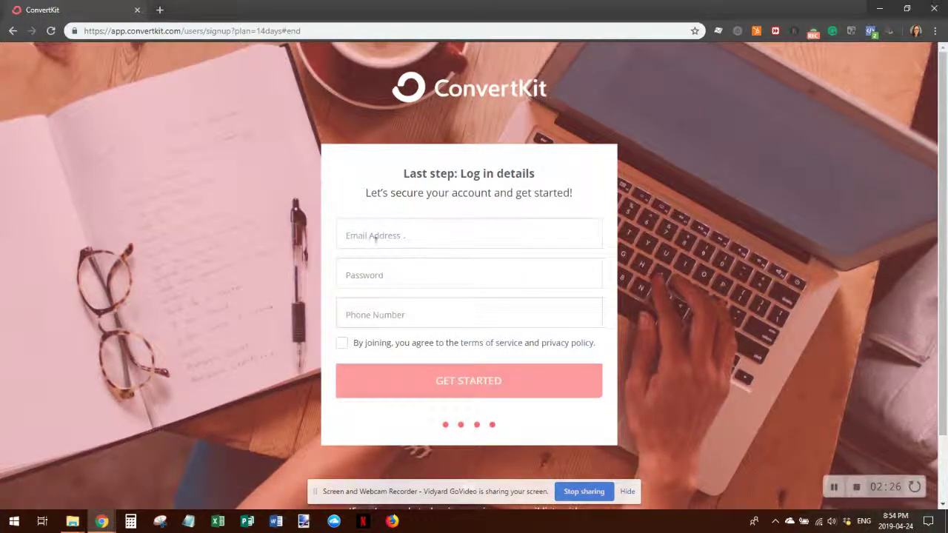
- Enter the account email and password, accept the terms, and create the account
{"action": "left_click", "coordinate": [373, 236]}
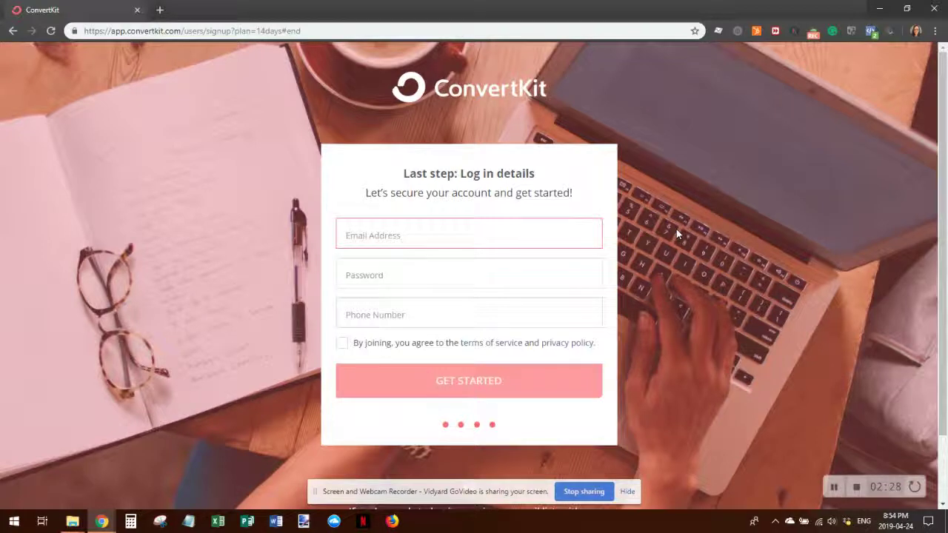
{"action": "type", "text": "TRIN"}
{"action": "key", "text": "BackSpace"}
{"action": "key", "text": "BackSpace"}
{"action": "key", "text": "BackSpace"}
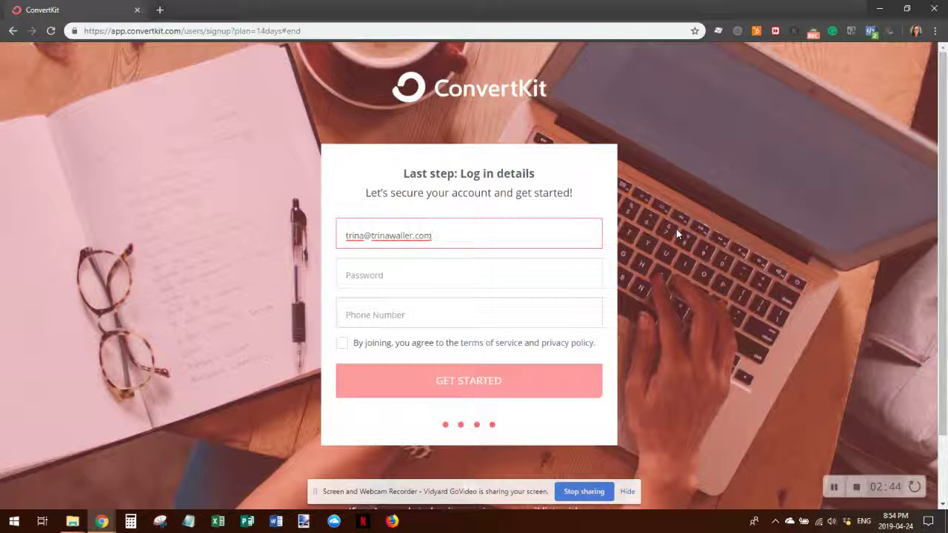
{"action": "left_click", "coordinate": [375, 274]}
{"action": "type", "text": "•••••••"}
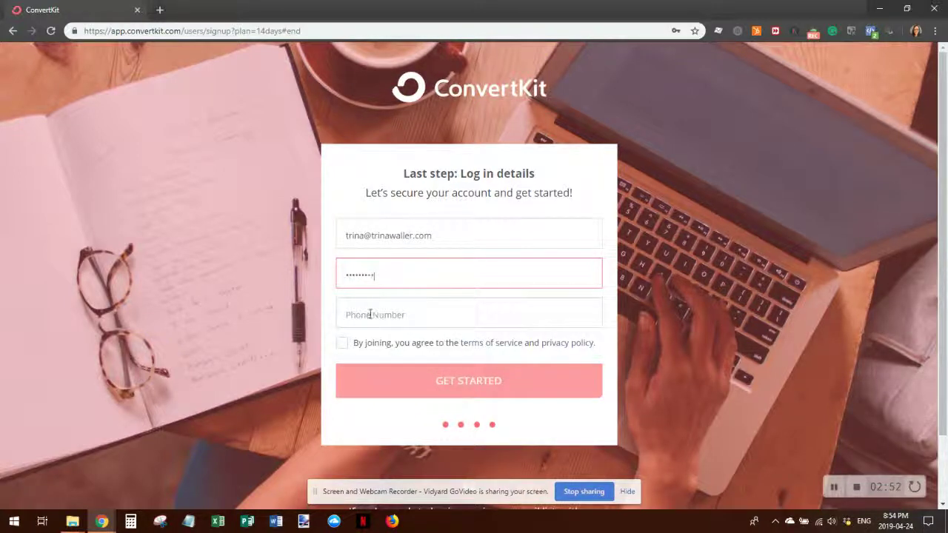
{"action": "left_click", "coordinate": [339, 342]}
{"action": "left_click", "coordinate": [348, 315]}
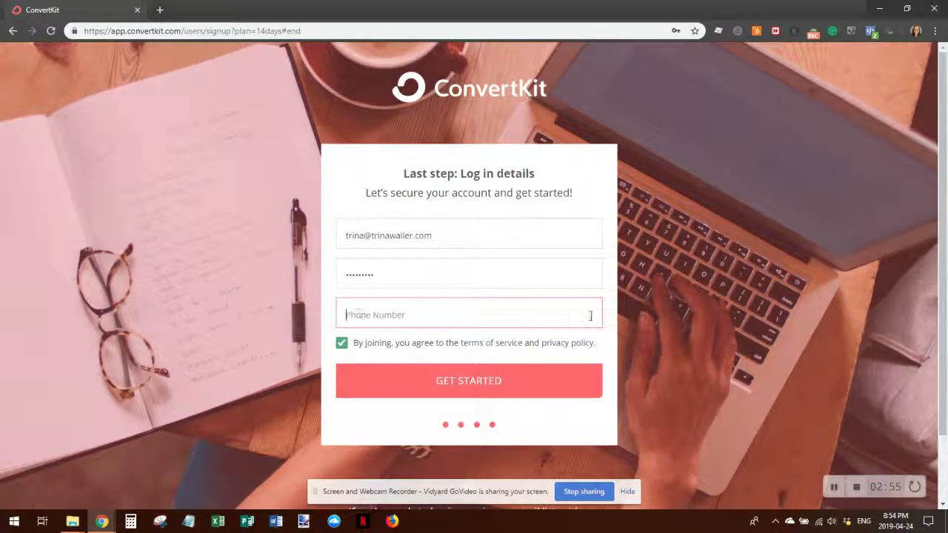
{"action": "left_click", "coordinate": [440, 381]}
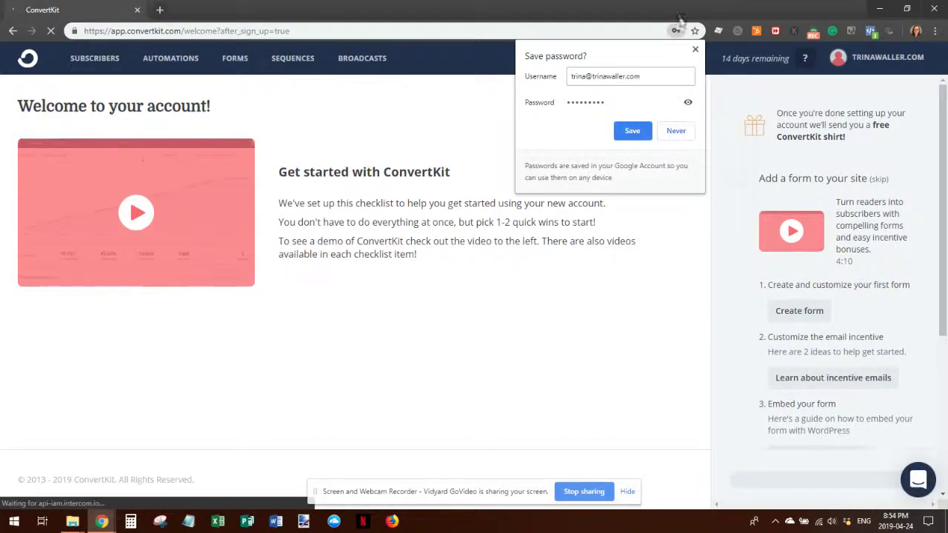
- Save the login password, answer the chat with Blog and grow my email list, then start a form
{"action": "left_click", "coordinate": [634, 131]}
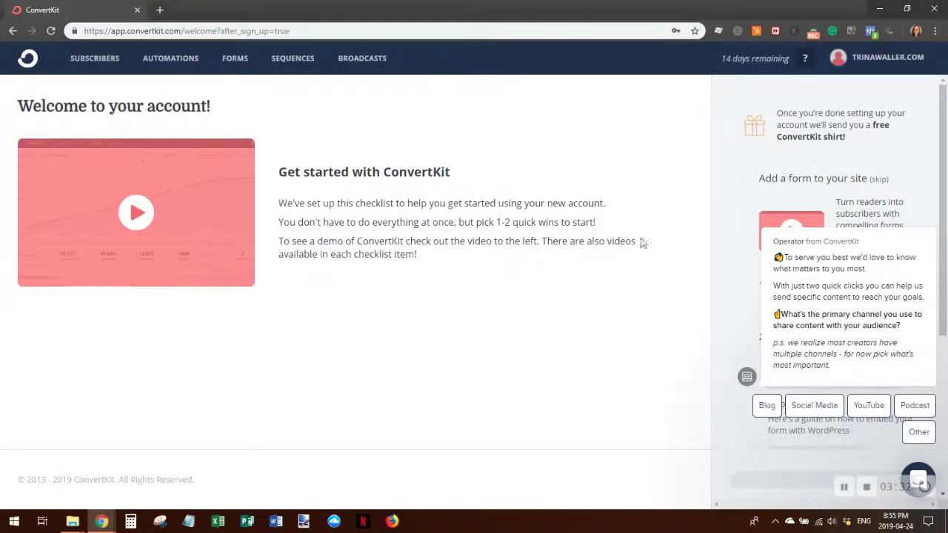
{"action": "mouse_move", "coordinate": [808, 254]}
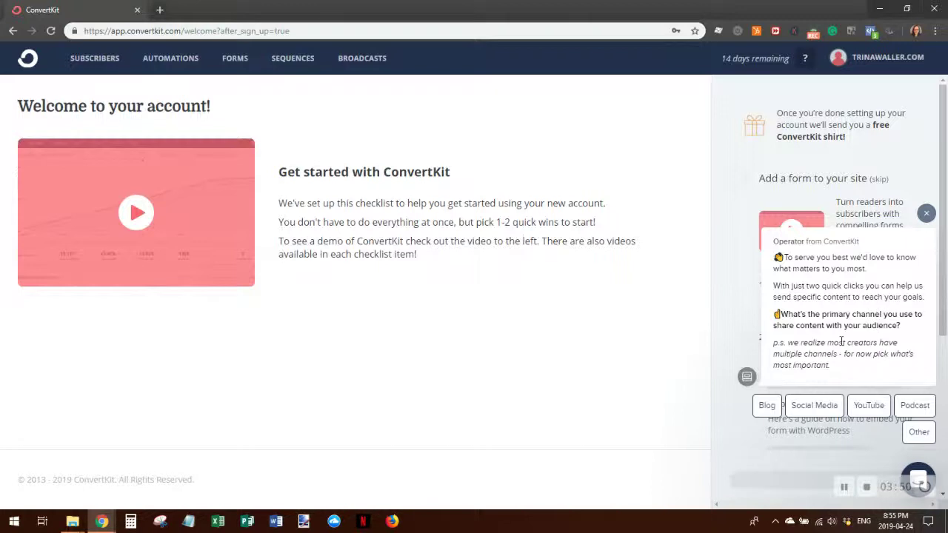
{"action": "left_click", "coordinate": [765, 409]}
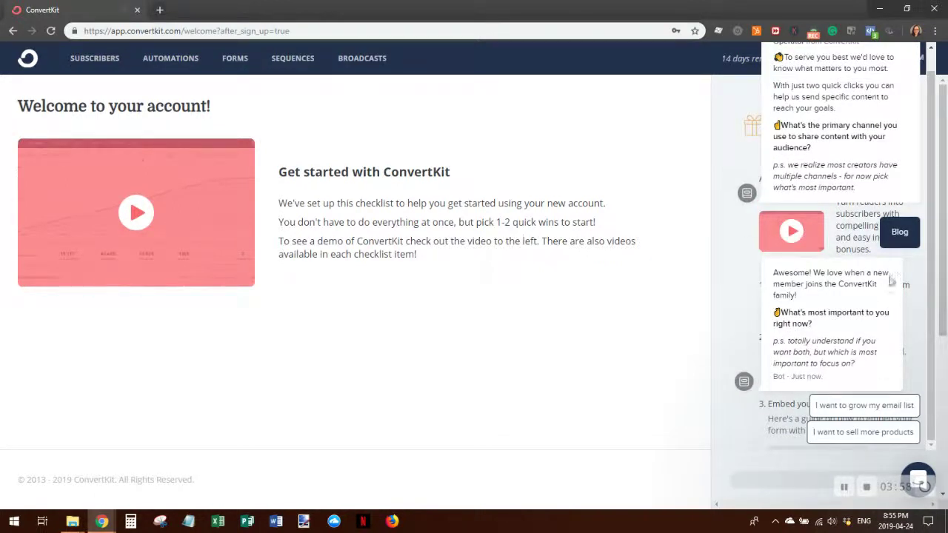
{"action": "left_click", "coordinate": [857, 407]}
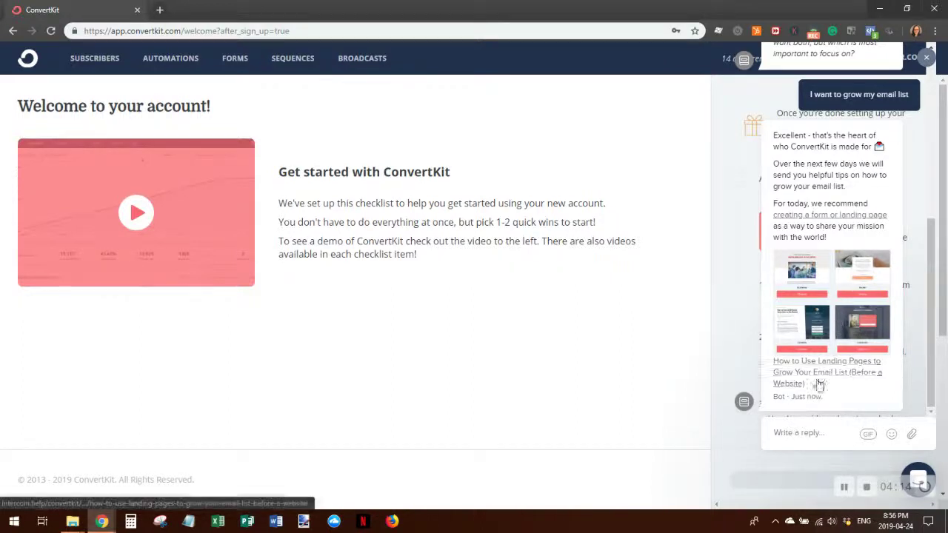
{"action": "left_click", "coordinate": [925, 59]}
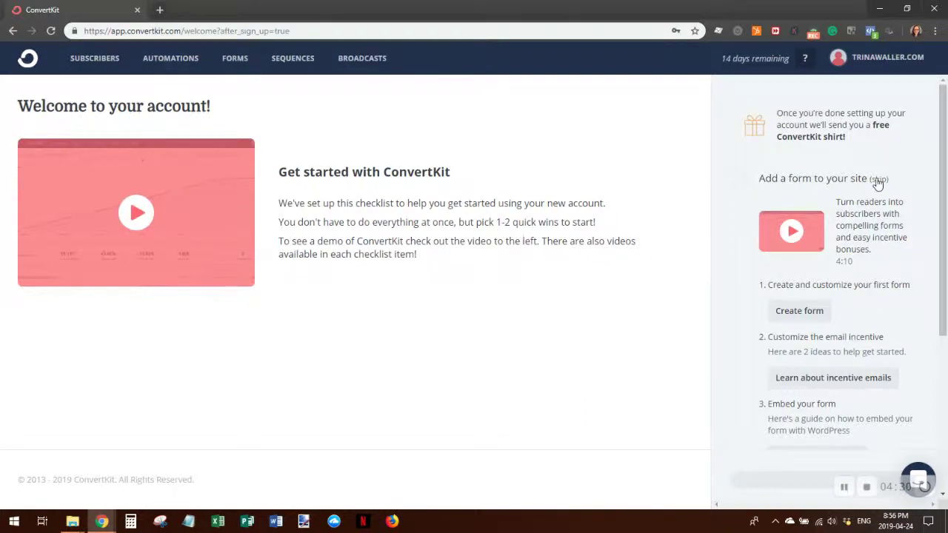
{"action": "left_click", "coordinate": [797, 312]}
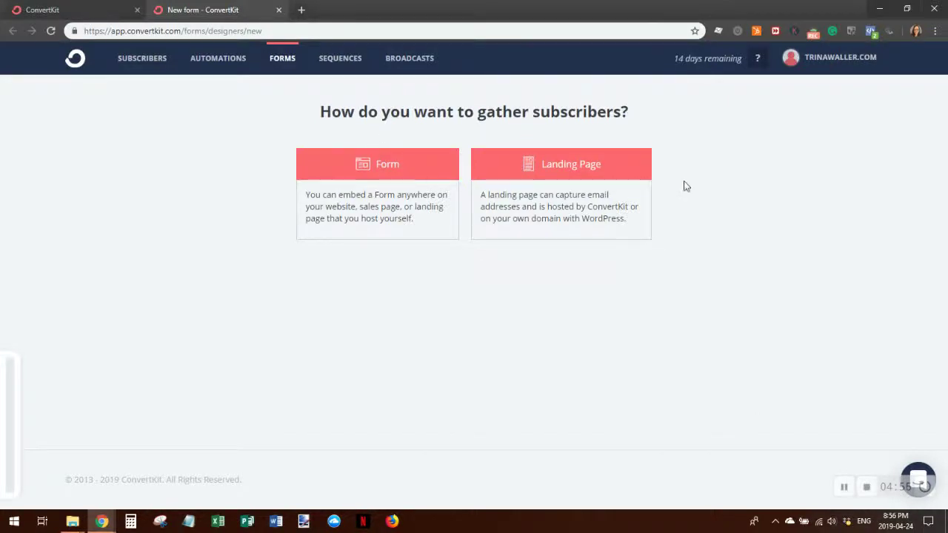
- Choose an embeddable Form rather than a landing page, using the Inline display format
{"action": "left_click", "coordinate": [379, 175]}
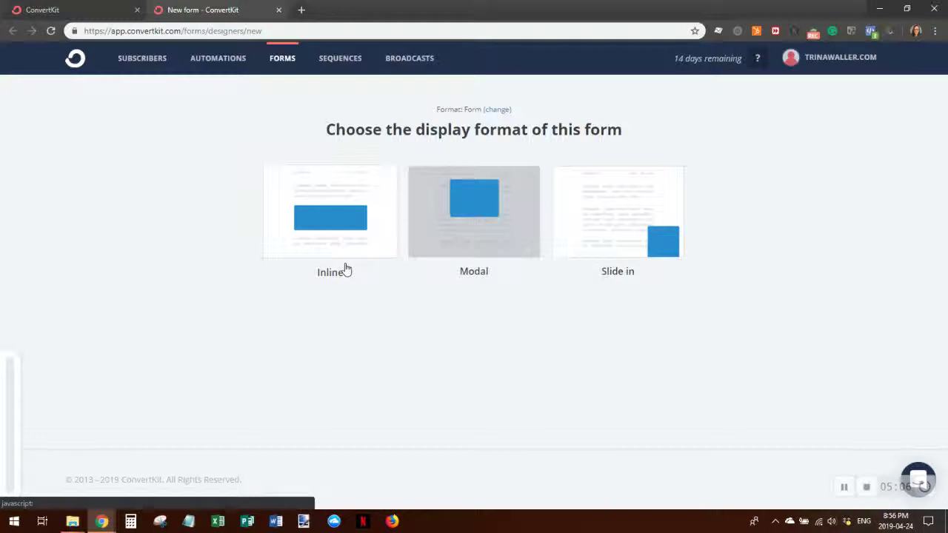
{"action": "left_click", "coordinate": [341, 204]}
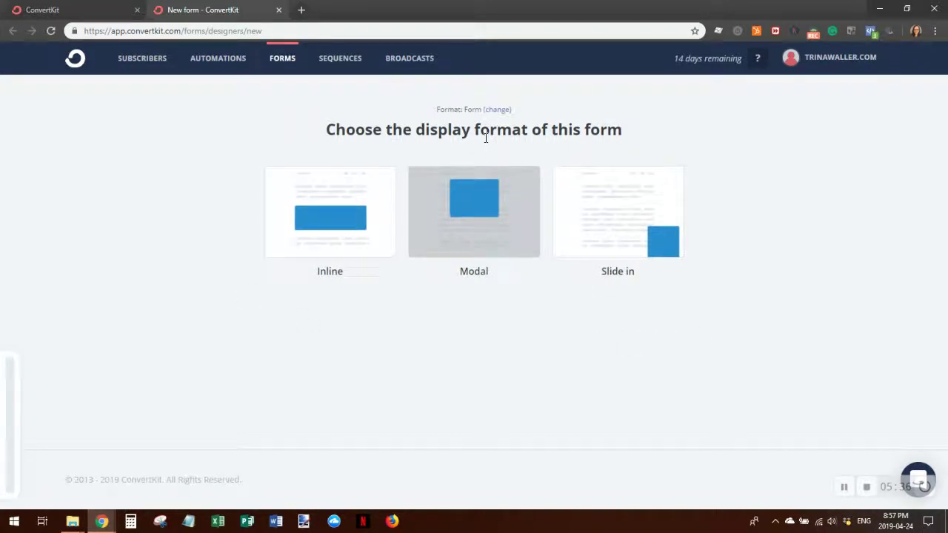
{"action": "left_click", "coordinate": [457, 244]}
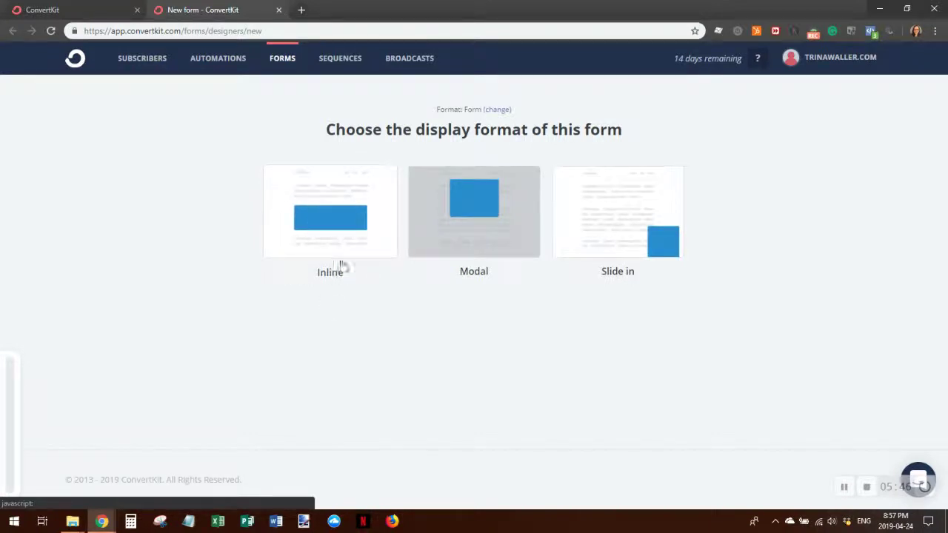
{"action": "left_click", "coordinate": [338, 236]}
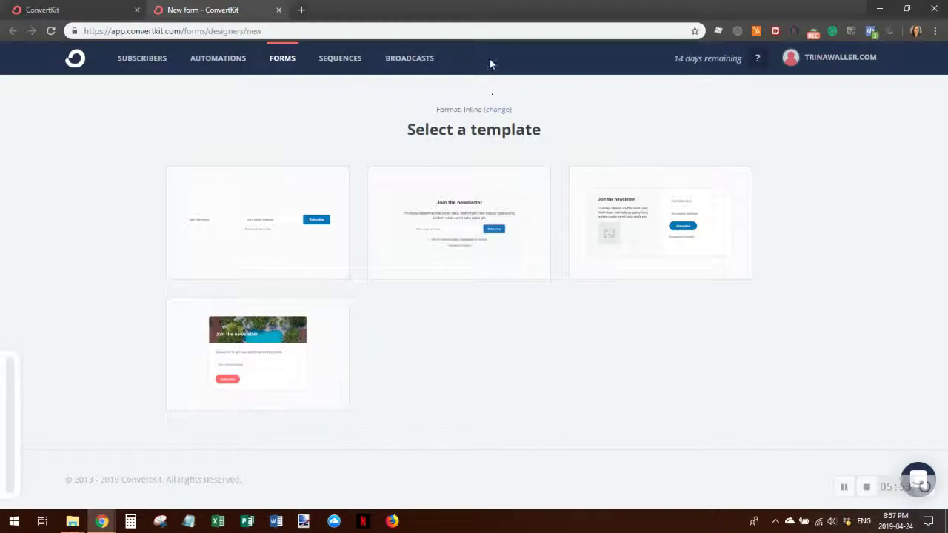
- Pick the first single-row template with first-name and email fields
{"action": "mouse_move", "coordinate": [228, 259]}
{"action": "mouse_move", "coordinate": [469, 197]}
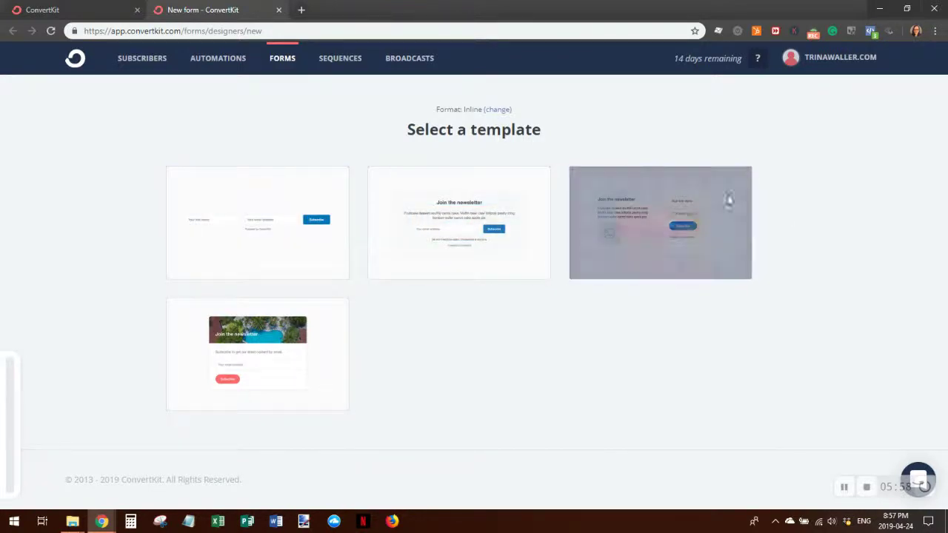
{"action": "mouse_move", "coordinate": [705, 235]}
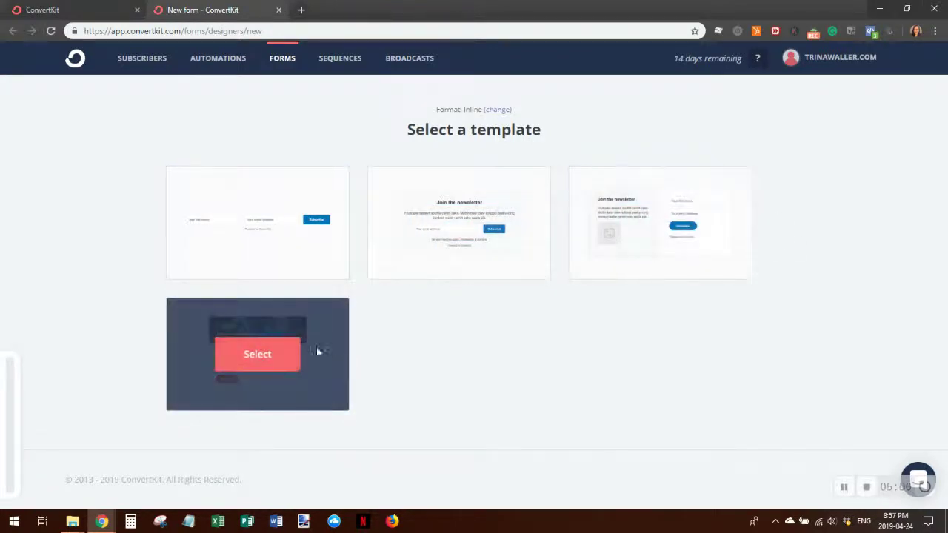
{"action": "mouse_move", "coordinate": [180, 378]}
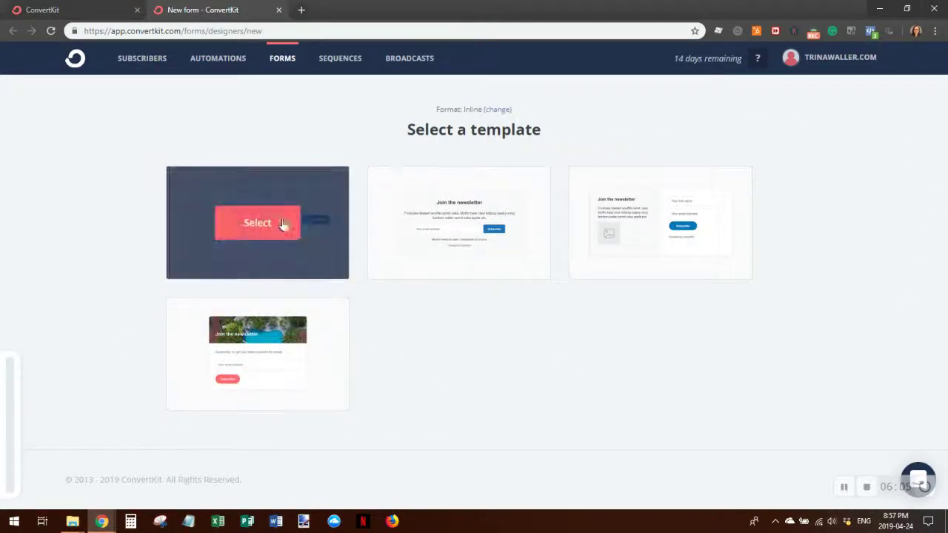
{"action": "left_click", "coordinate": [738, 194]}
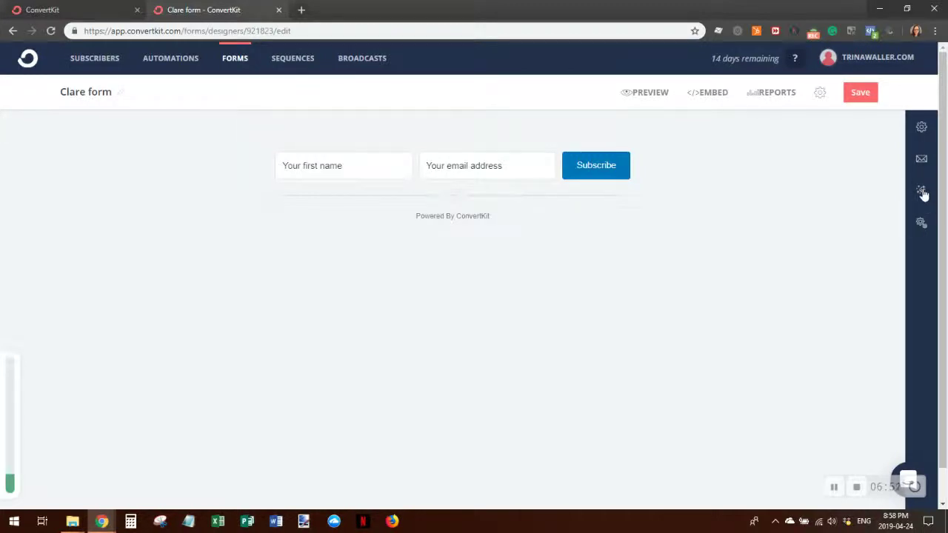
- Open the Clare form's Settings from the gear icon in the right sidebar
{"action": "left_click", "coordinate": [922, 131]}
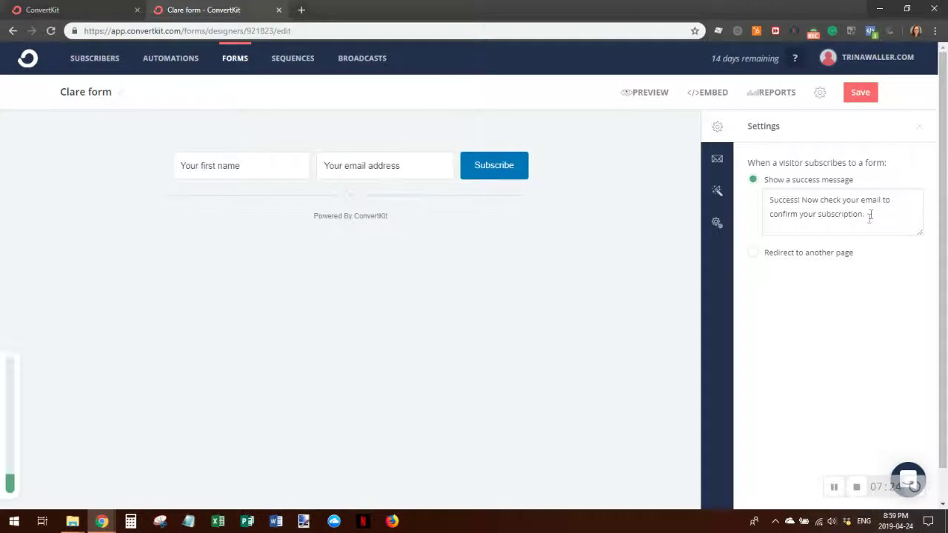
- Select the default success-message wording that follows "Success!"
{"action": "left_click_drag", "start_coordinate": [877, 215], "coordinate": [803, 196]}
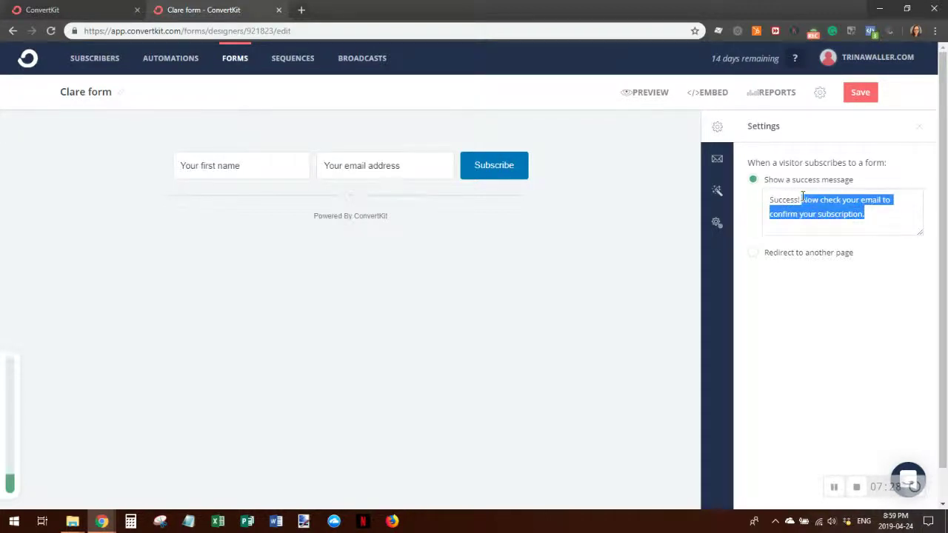
- Replace the message with "Awesome! Please check your email to confirm your subscription..."
{"action": "key", "text": "BackSpace"}
{"action": "key", "text": "ctrl+a"}
{"action": "key", "text": "BackSpace"}
{"action": "type", "text": "Awesoome"}
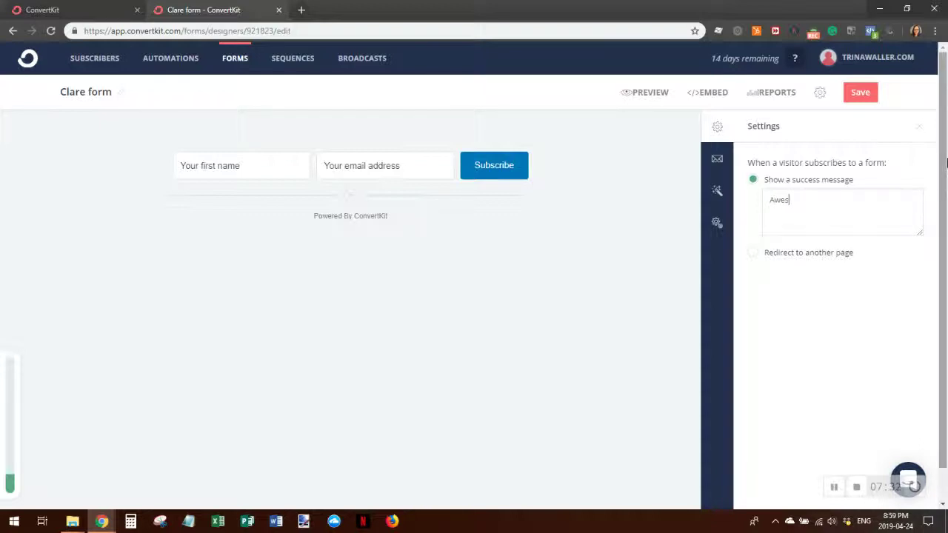
{"action": "key", "text": "BackSpace"}
{"action": "type", "text": "me"}
{"action": "type", "text": "! Please cec"}
{"action": "type", "text": "heck"}
{"action": "type", "text": " your mail to con"}
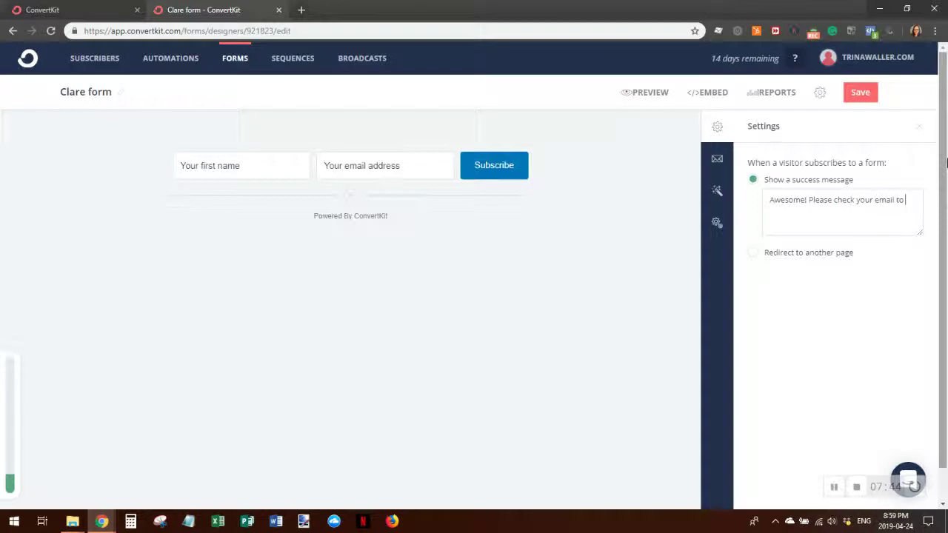
{"action": "type", "text": "firm your subscripti"}
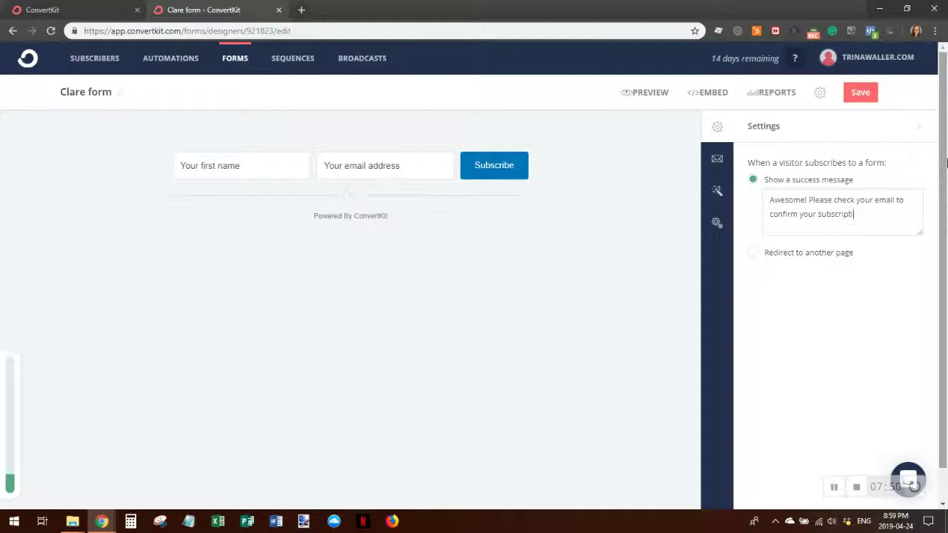
{"action": "type", "text": "on. If you don't receive a"}
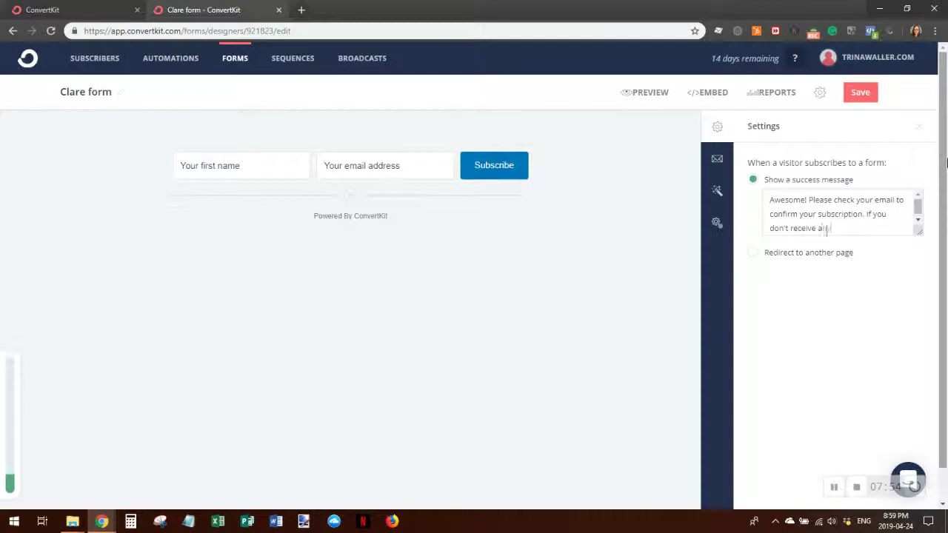
{"action": "type", "text": "nything within 15 minutes."}
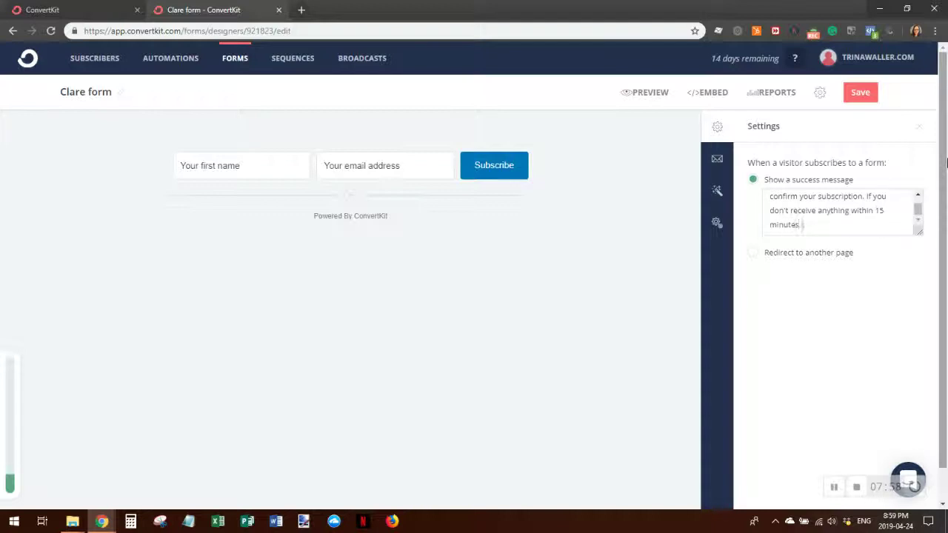
- Add a Promotions or Spam folder reminder and a request to whitelist the sender's address
{"action": "key", "text": "BackSpace"}
{"action": "type", "text": ", please remember to check you"}
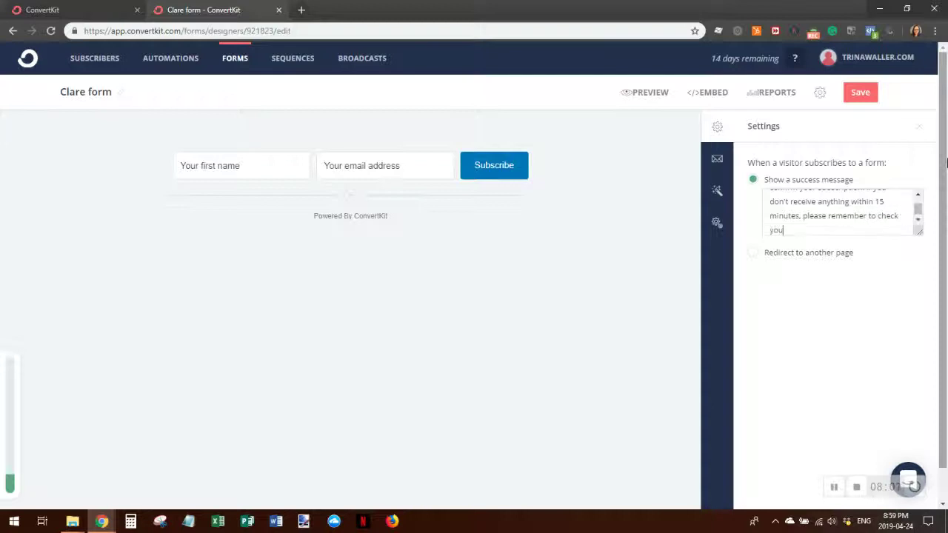
{"action": "type", "text": "r Promotions or Spam folder."}
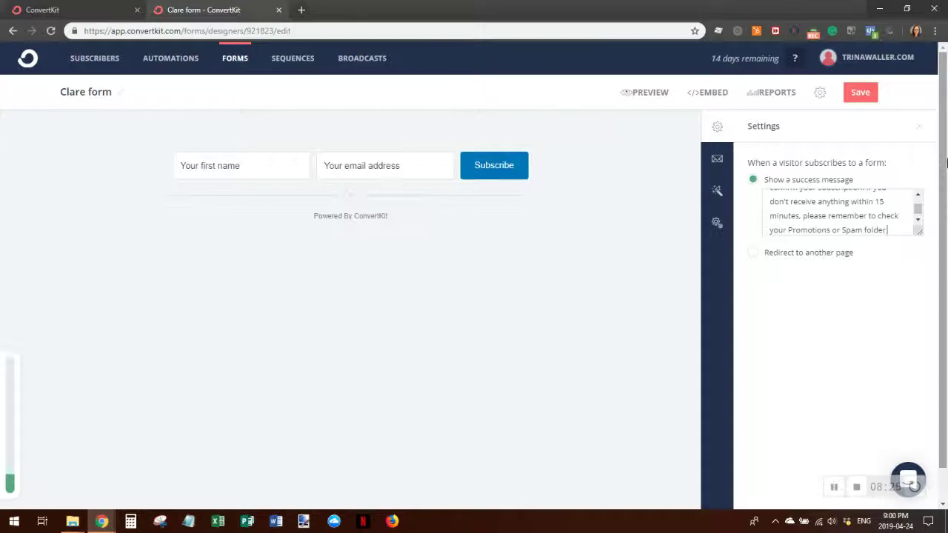
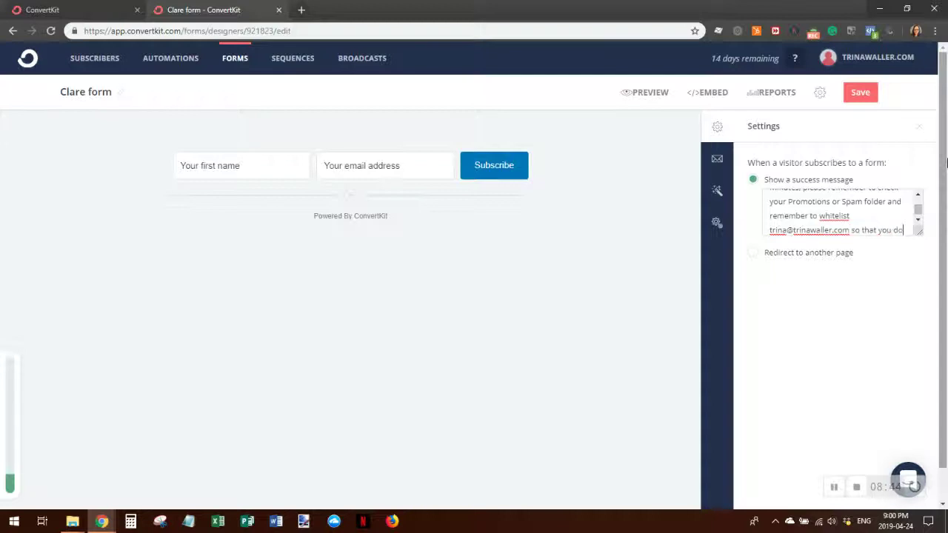
{"action": "type", "text": "n't miss any of my emails."}
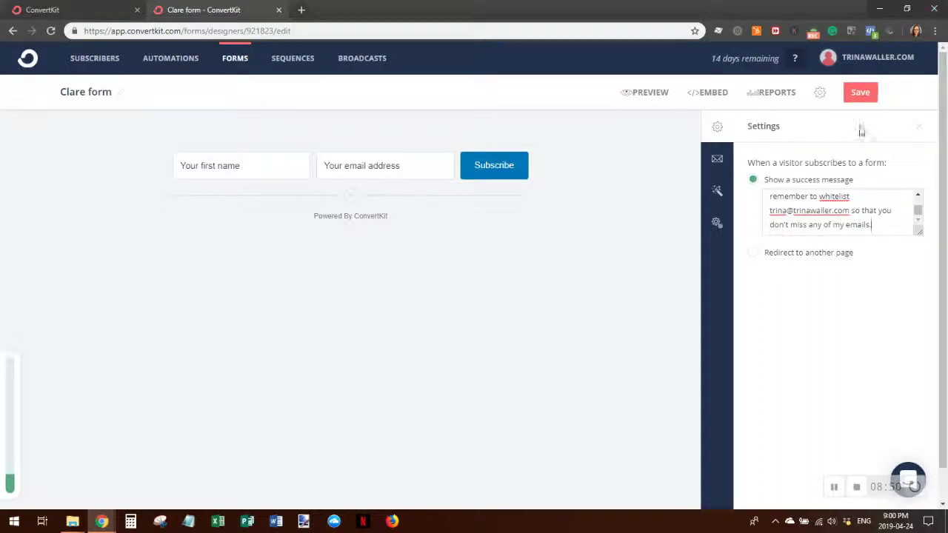
{"action": "left_click", "coordinate": [719, 194]}
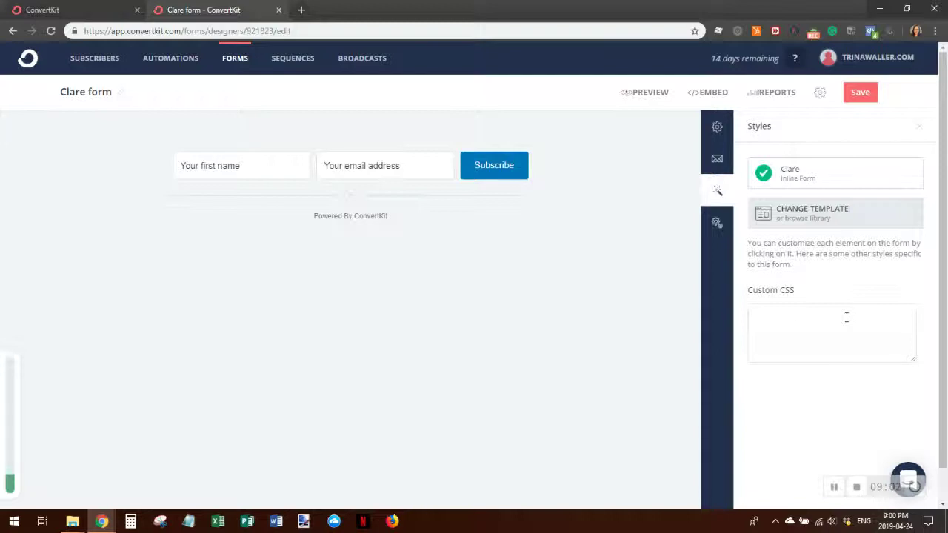
- Open the advanced settings and save the form with its new success message
{"action": "left_click", "coordinate": [716, 222]}
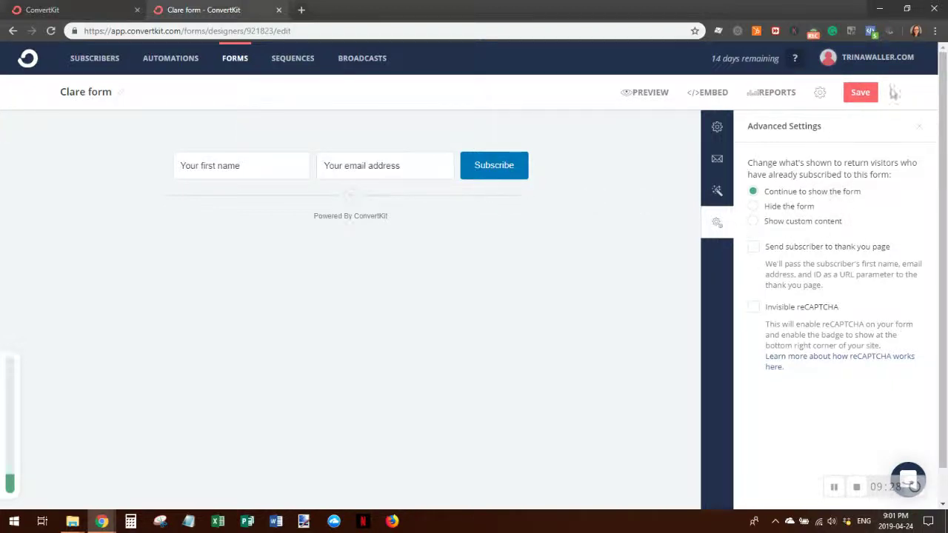
{"action": "left_click", "coordinate": [861, 94]}
{"action": "left_click", "coordinate": [861, 94]}
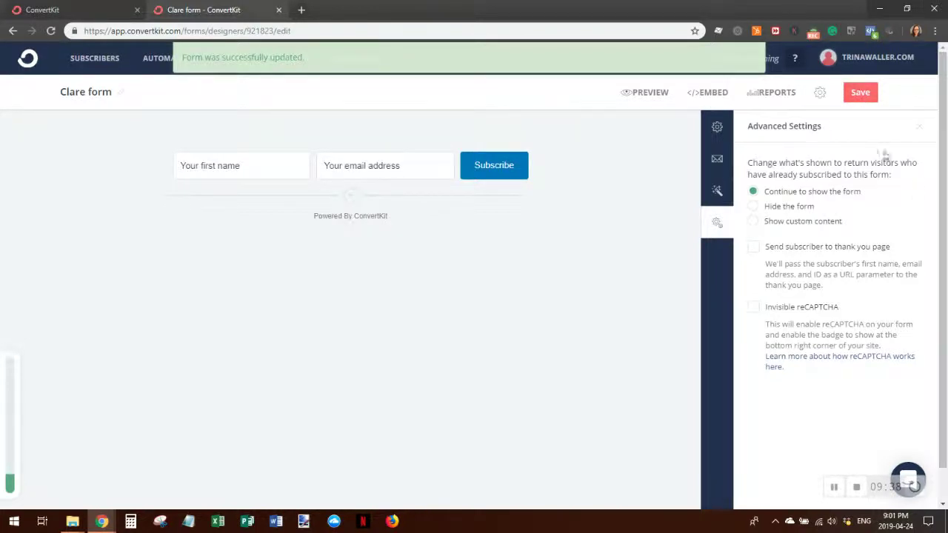
- Show the JavaScript embed code, select the whole script line, then close the embed view
{"action": "left_click", "coordinate": [708, 93]}
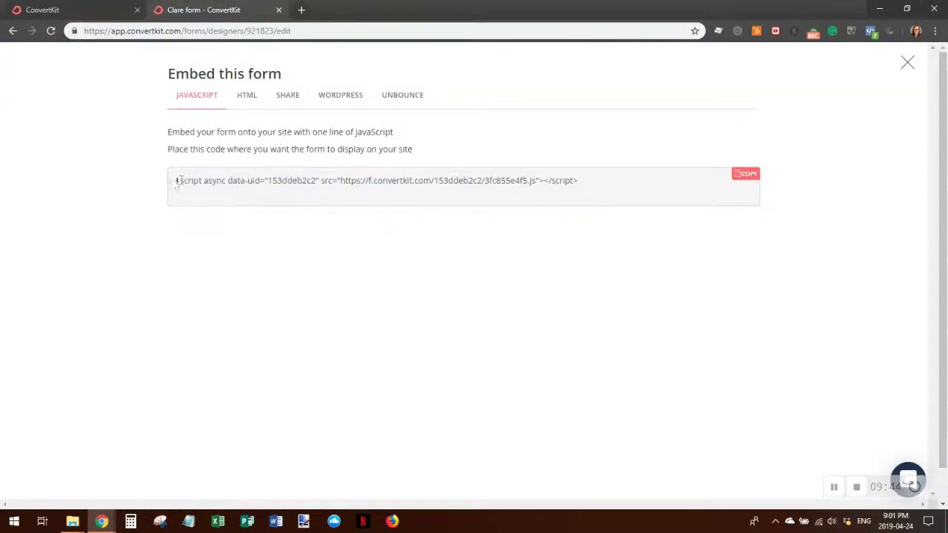
{"action": "left_click_drag", "start_coordinate": [174, 182], "coordinate": [588, 198]}
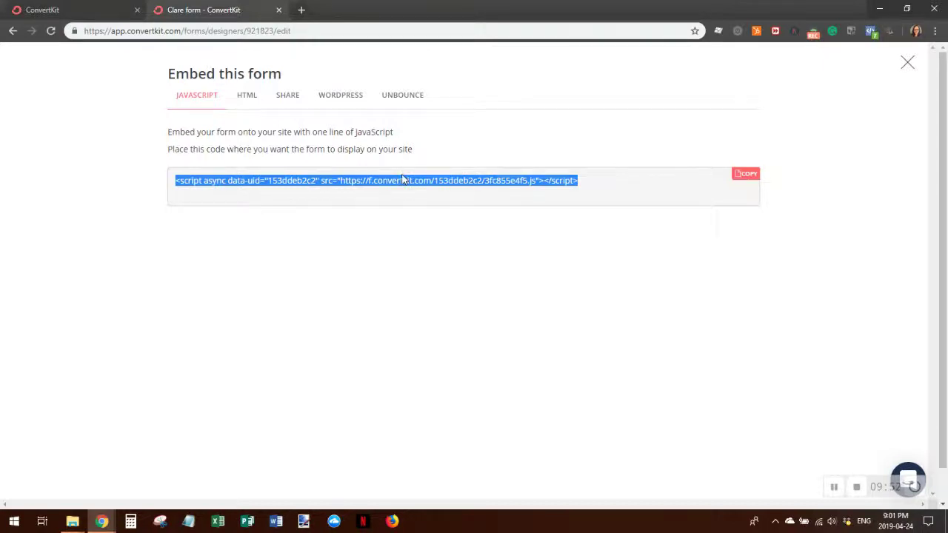
{"action": "left_click", "coordinate": [908, 64]}
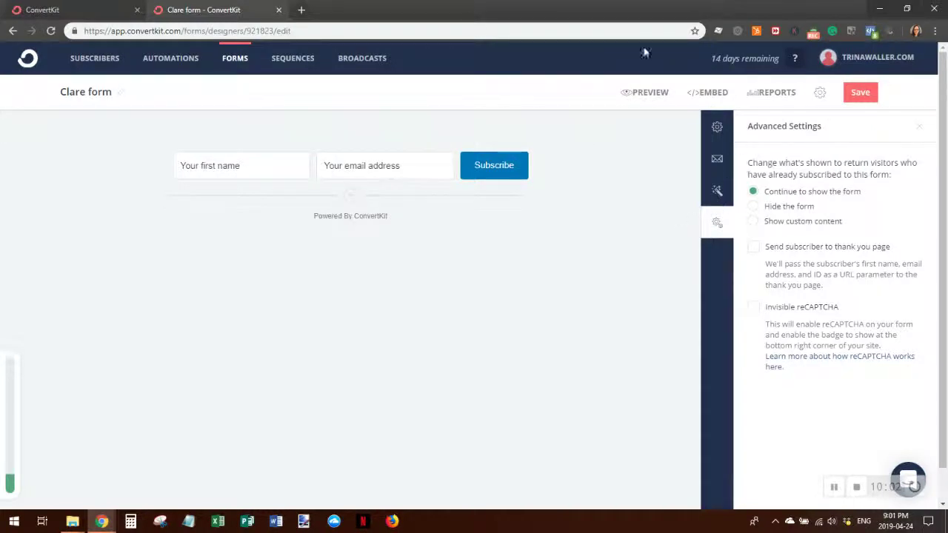
- Return to the Subscribers dashboard and review its 0 subscribers, 0.00% rates and empty Confirmed list
{"action": "left_click", "coordinate": [27, 59]}
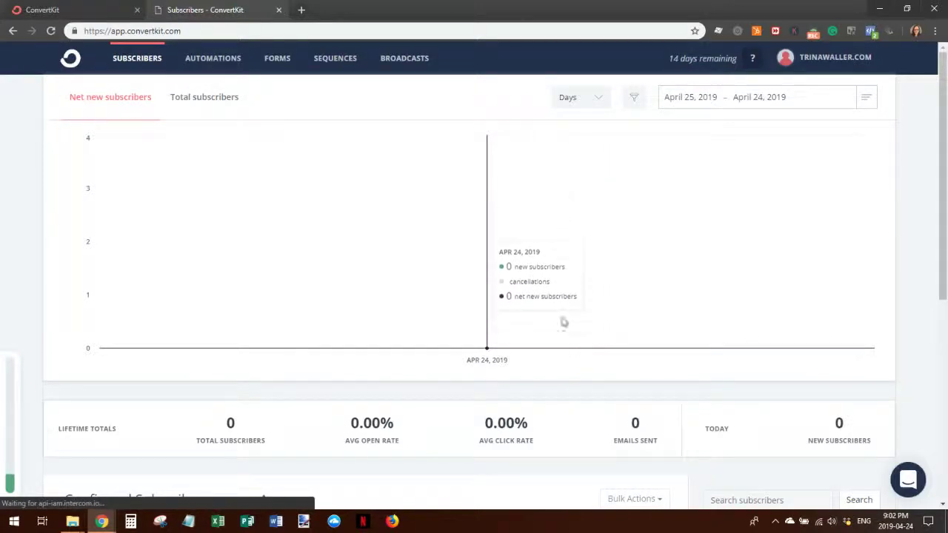
{"action": "scroll", "coordinate": [485, 368], "scroll_direction": "down", "scroll_amount": 2}
{"action": "scroll", "coordinate": [528, 351], "scroll_direction": "down", "scroll_amount": 4}
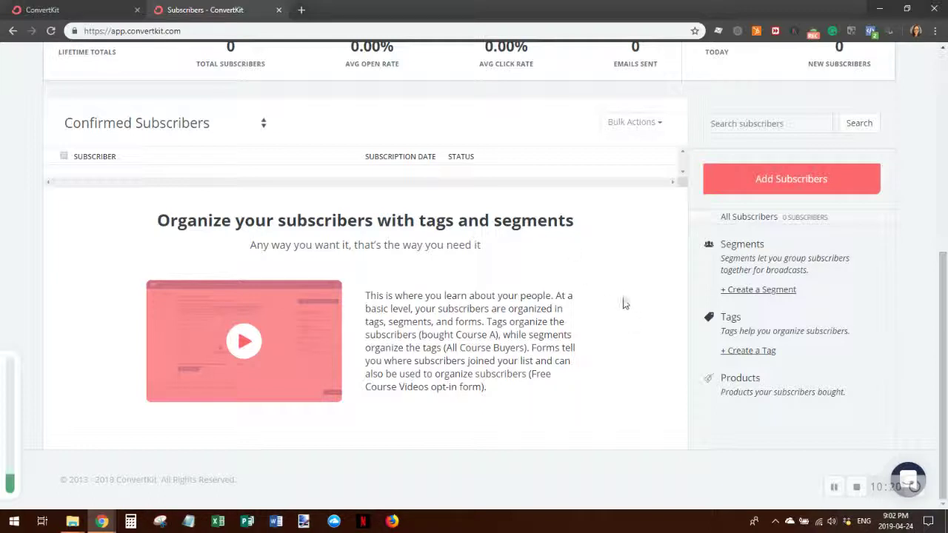
{"action": "scroll", "coordinate": [614, 356], "scroll_direction": "up", "scroll_amount": 3}
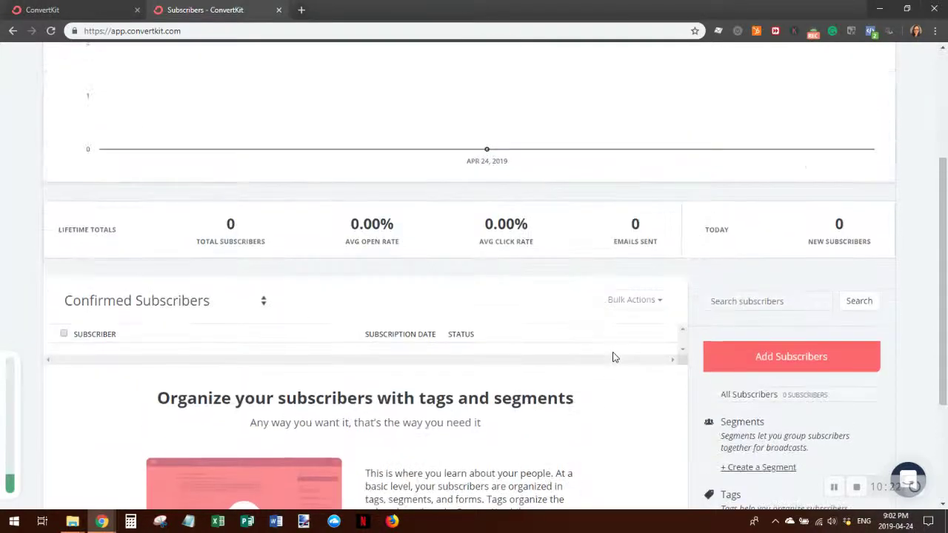
{"action": "scroll", "coordinate": [614, 358], "scroll_direction": "up", "scroll_amount": 2}
{"action": "mouse_move", "coordinate": [599, 307]}
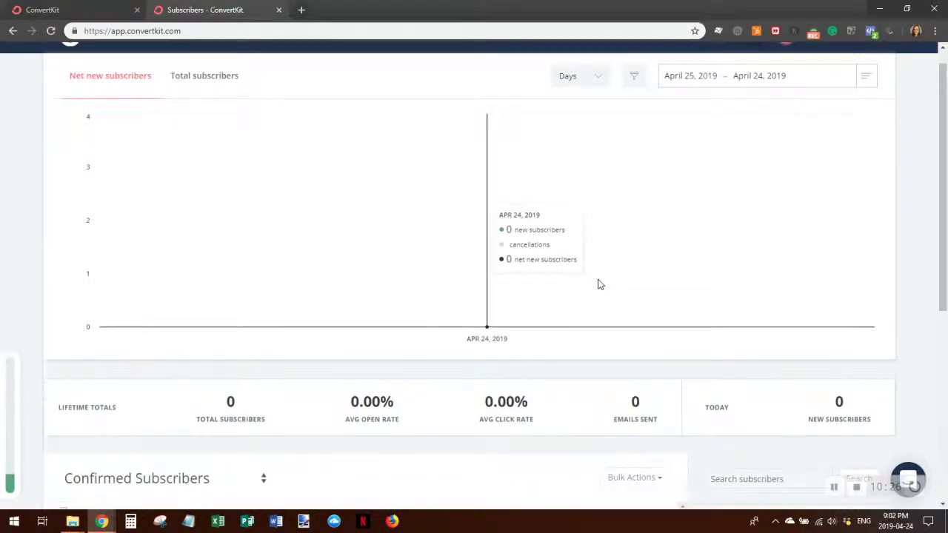
{"action": "scroll", "coordinate": [600, 285], "scroll_direction": "up", "scroll_amount": 1}
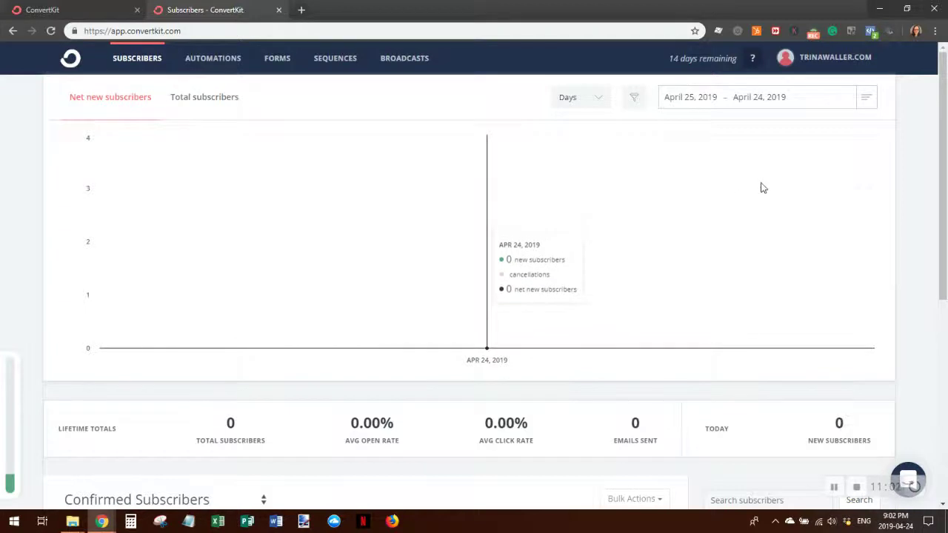
{"action": "scroll", "coordinate": [731, 246], "scroll_direction": "down", "scroll_amount": 1}
{"action": "scroll", "coordinate": [732, 245], "scroll_direction": "up", "scroll_amount": 1}
{"action": "scroll", "coordinate": [733, 243], "scroll_direction": "down", "scroll_amount": 3}
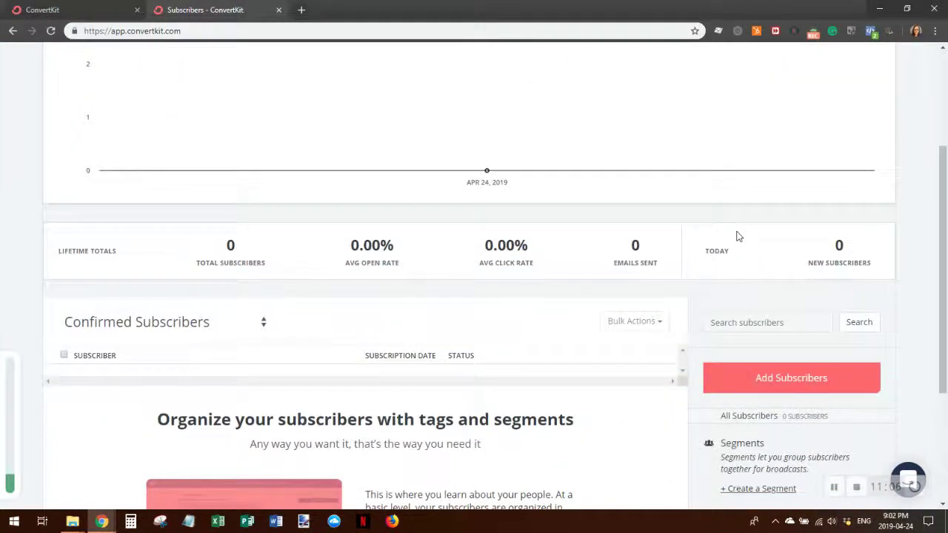
{"action": "scroll", "coordinate": [737, 235], "scroll_direction": "down", "scroll_amount": 2}
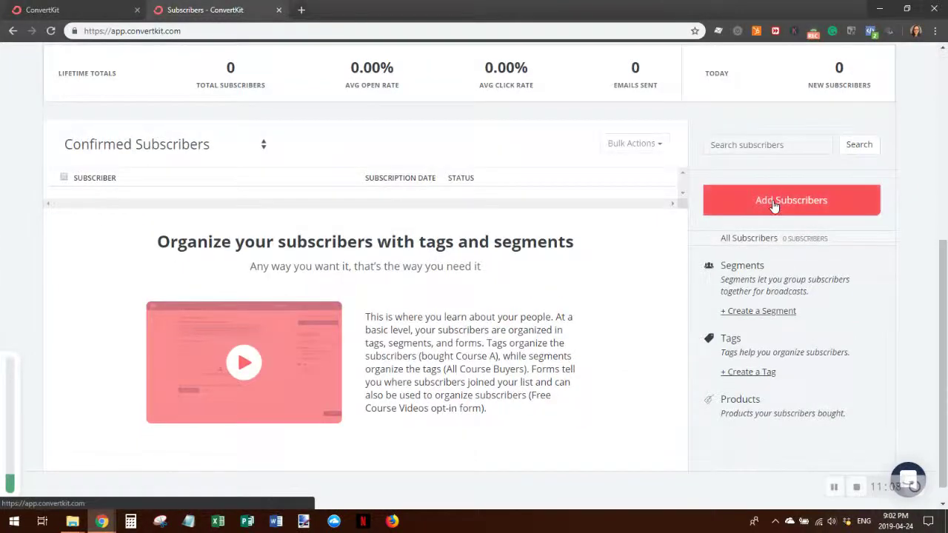
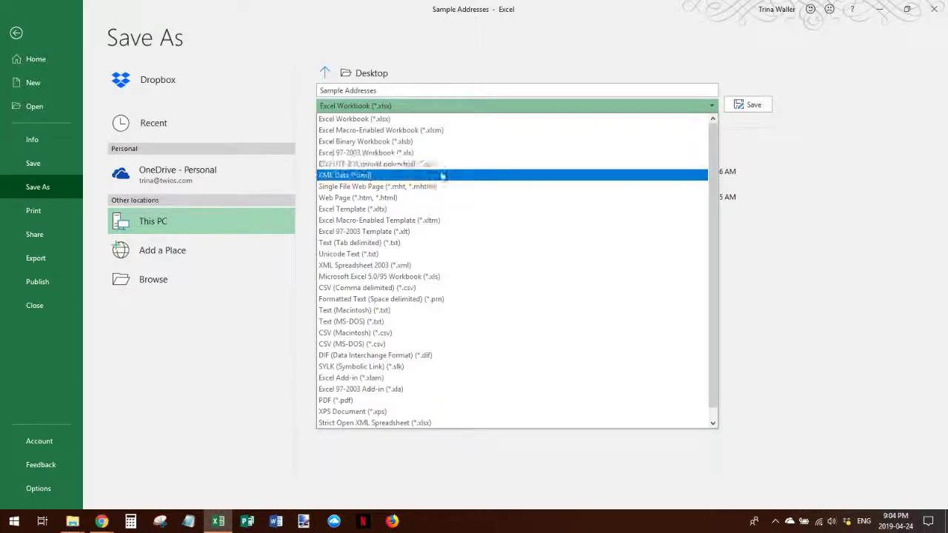
- Save Sample Addresses to the Desktop as CSV (Comma delimited), replacing the existing Sample Addresses.csv
{"action": "left_click", "coordinate": [465, 288]}
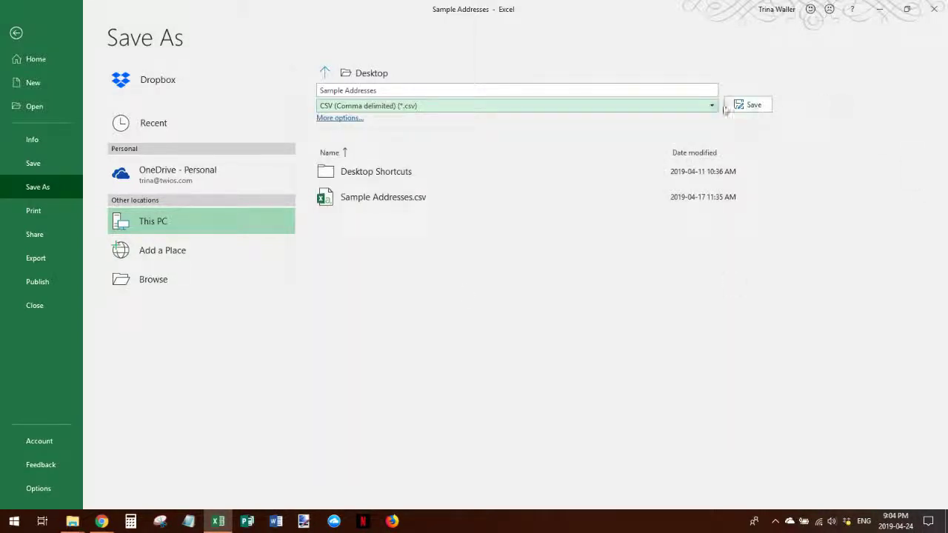
{"action": "left_click", "coordinate": [752, 106]}
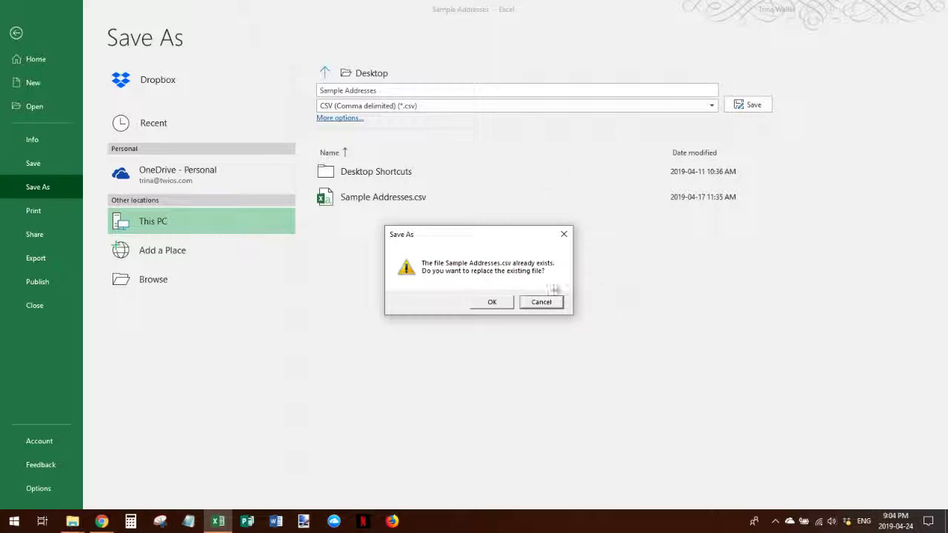
{"action": "left_click", "coordinate": [492, 303]}
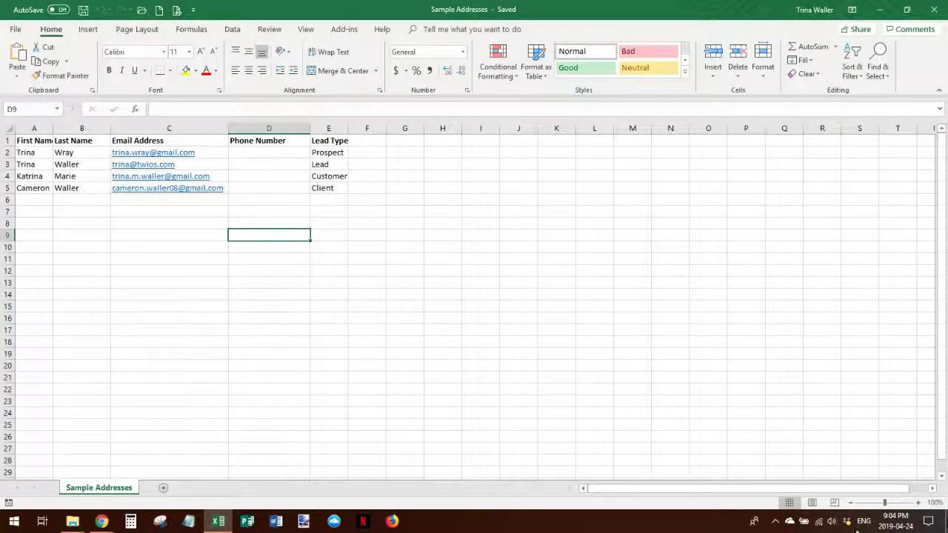
- Back in ConvertKit, import a CSV and load Sample Addresses.csv from the Desktop
{"action": "mouse_move", "coordinate": [100, 524]}
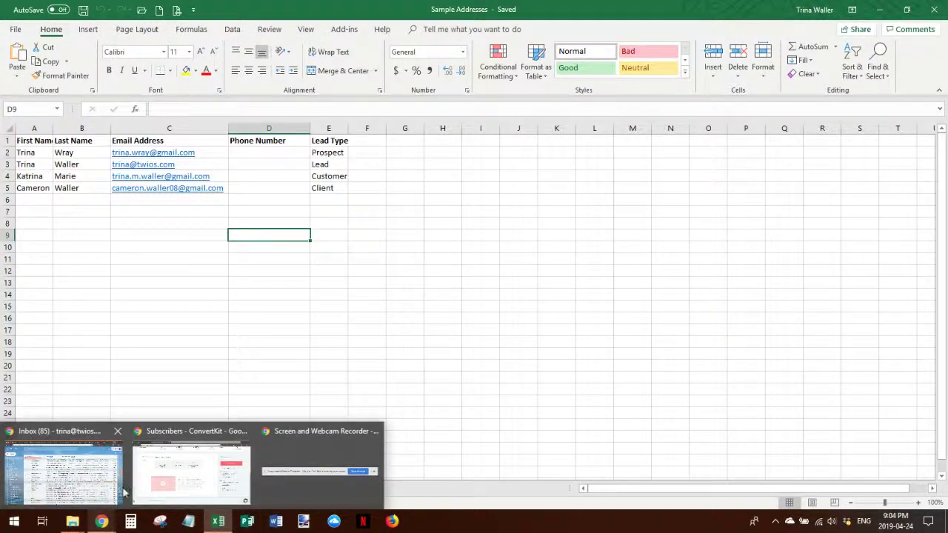
{"action": "left_click", "coordinate": [158, 481]}
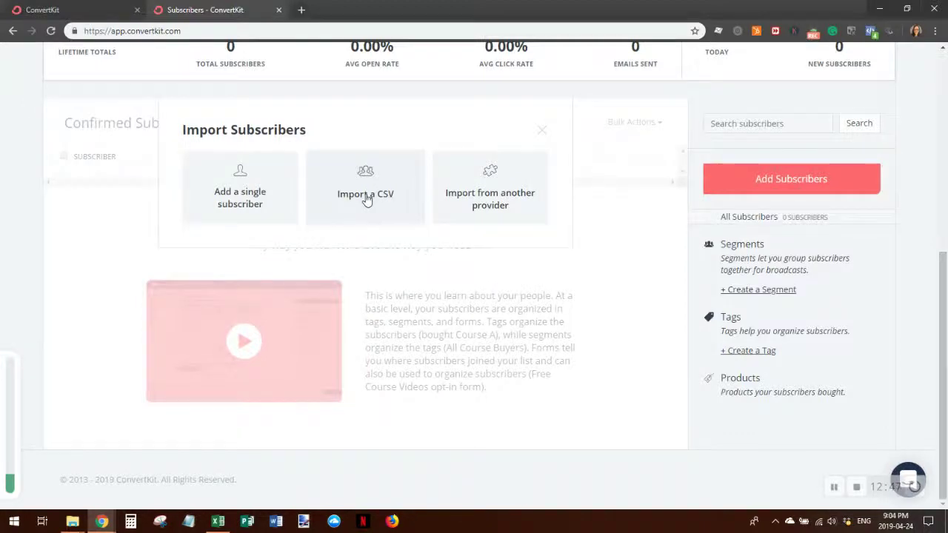
{"action": "left_click", "coordinate": [366, 198]}
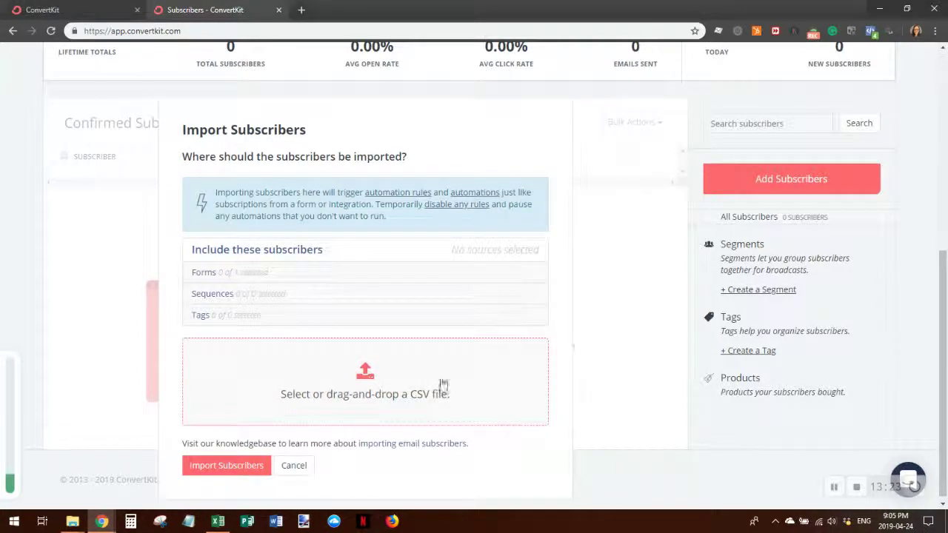
{"action": "left_click", "coordinate": [374, 384]}
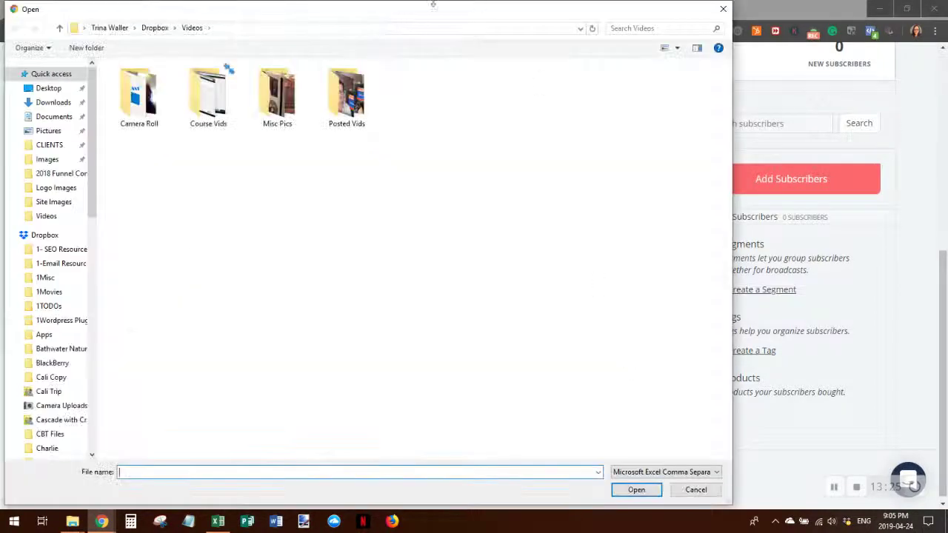
{"action": "left_click", "coordinate": [57, 90]}
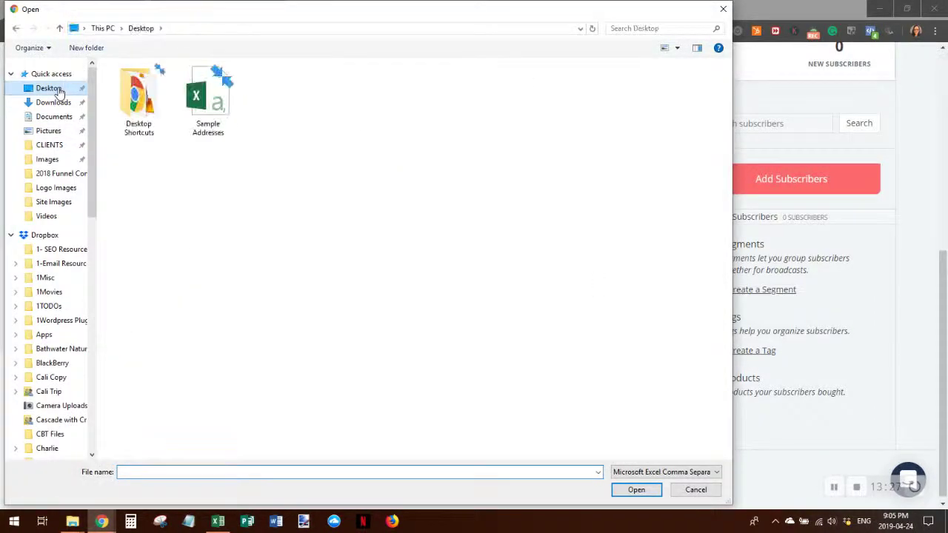
{"action": "left_click", "coordinate": [209, 90]}
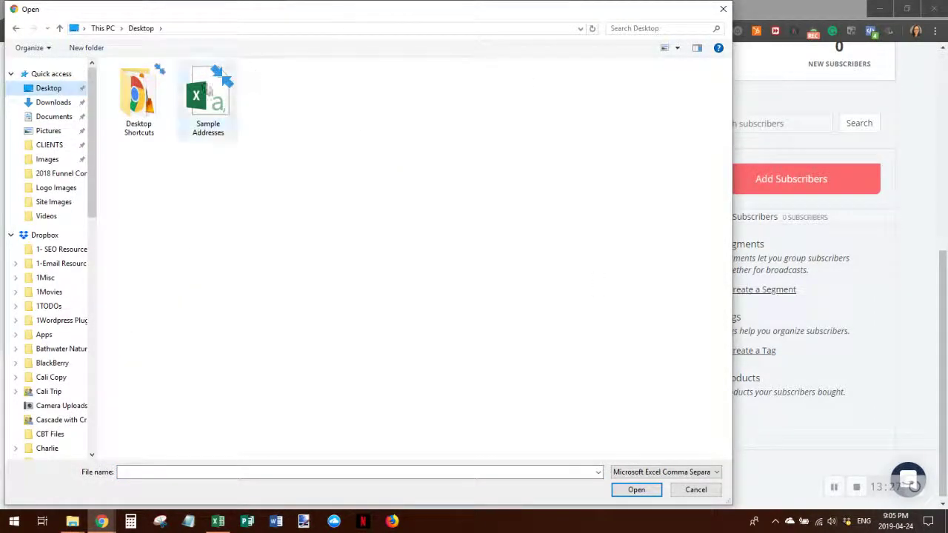
{"action": "left_click", "coordinate": [636, 489]}
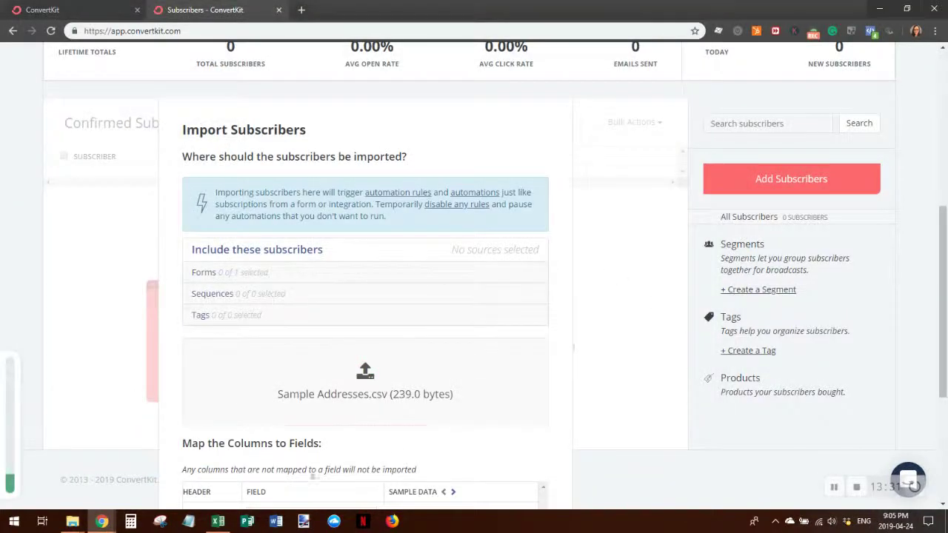
- Map the First Name column to First name and Email Address to Email
{"action": "scroll", "coordinate": [600, 326], "scroll_direction": "down", "scroll_amount": 3}
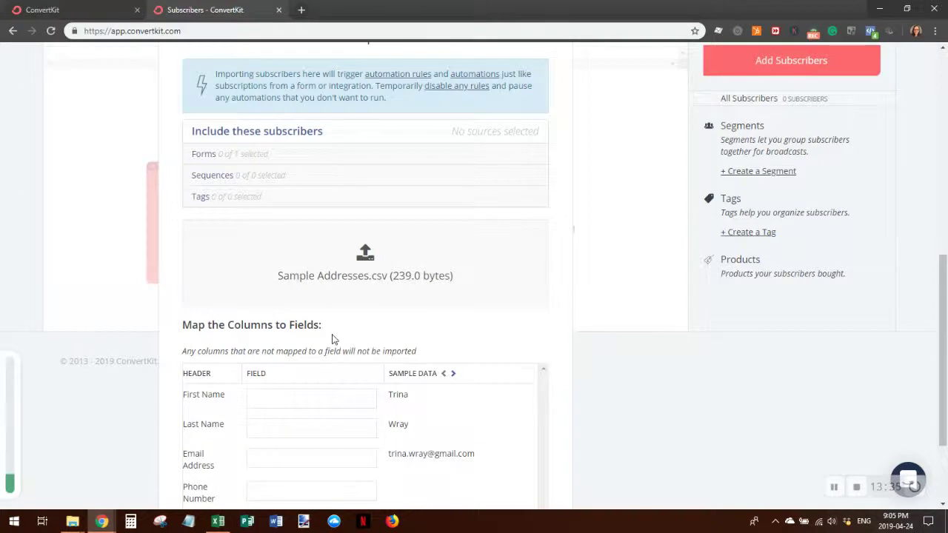
{"action": "scroll", "coordinate": [333, 339], "scroll_direction": "down", "scroll_amount": 1}
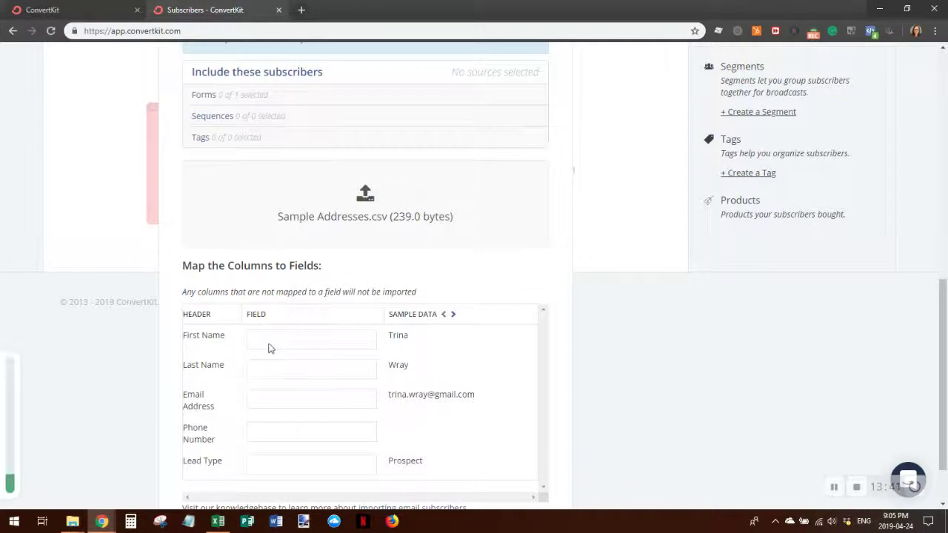
{"action": "left_click", "coordinate": [267, 344]}
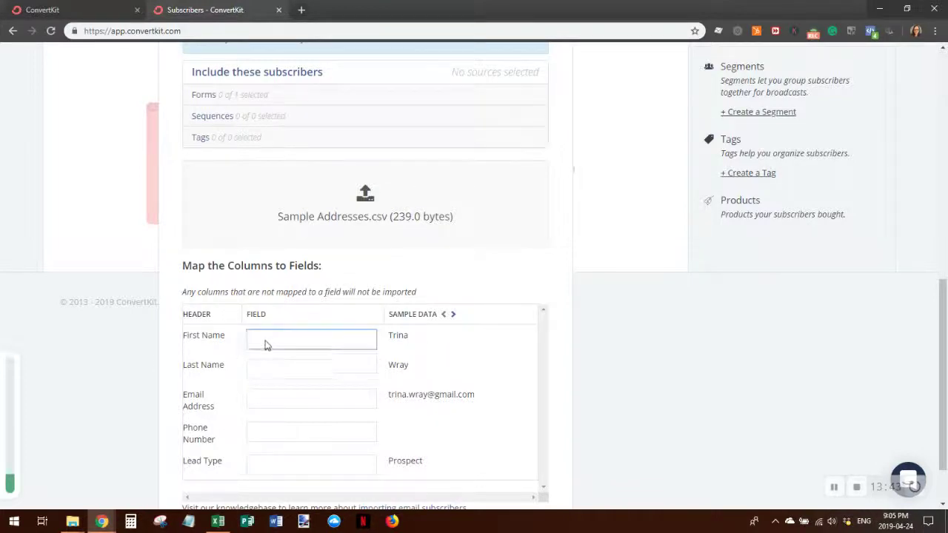
{"action": "left_click", "coordinate": [269, 366]}
{"action": "left_click", "coordinate": [269, 371]}
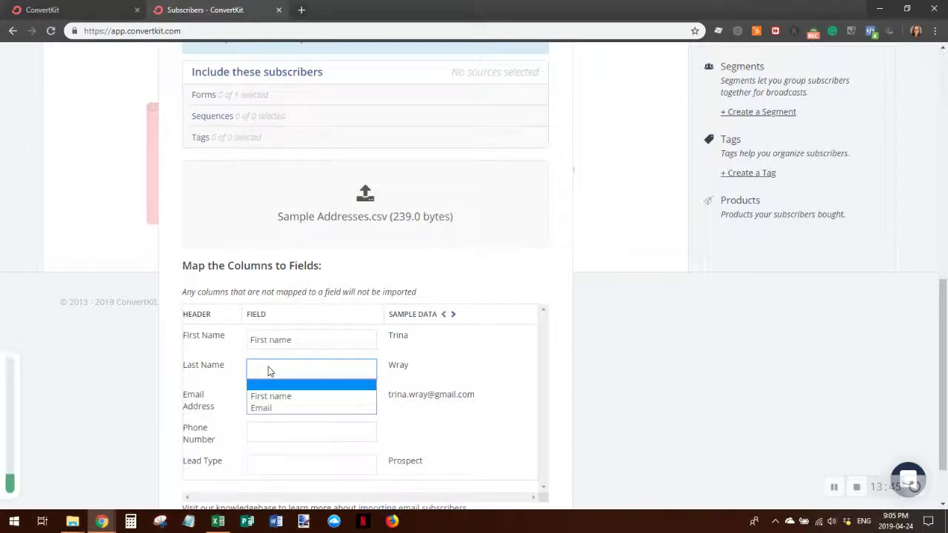
{"action": "left_click", "coordinate": [274, 370]}
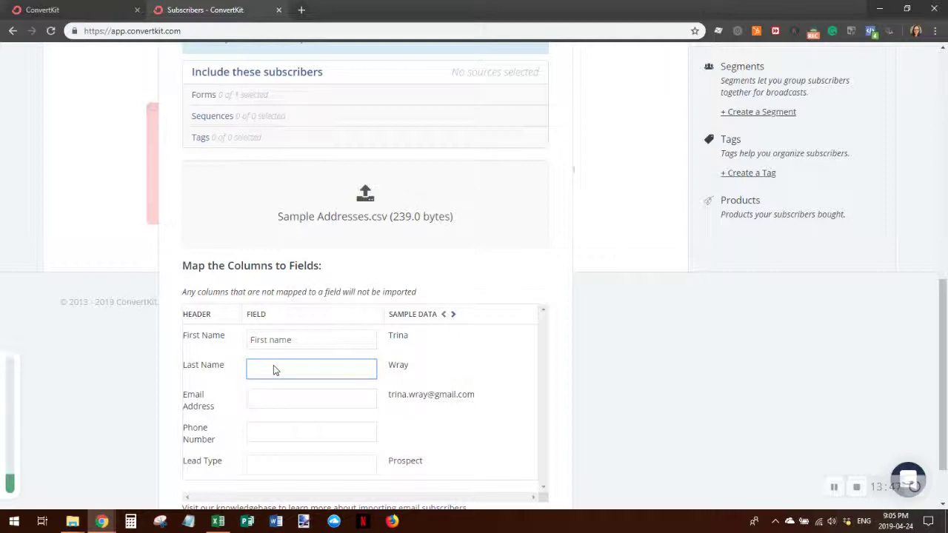
{"action": "left_click", "coordinate": [265, 394]}
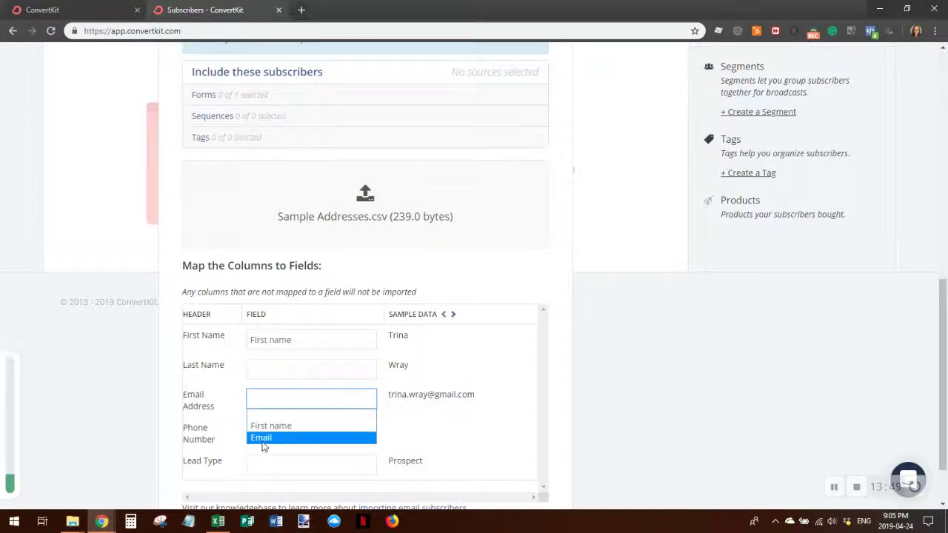
{"action": "left_click", "coordinate": [263, 440]}
- Leave Last Name unmapped, then cancel the subscriber import
{"action": "scroll", "coordinate": [328, 438], "scroll_direction": "down", "scroll_amount": 2}
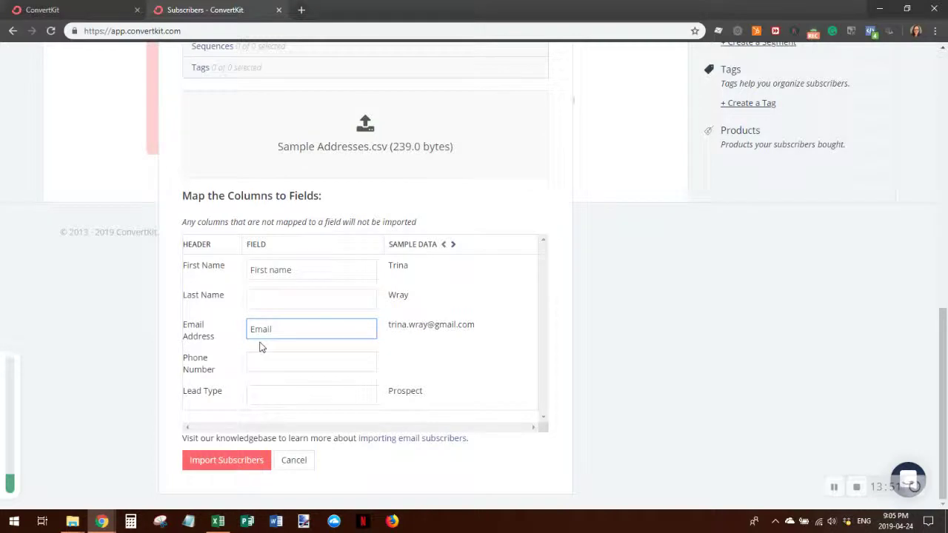
{"action": "left_click", "coordinate": [272, 302]}
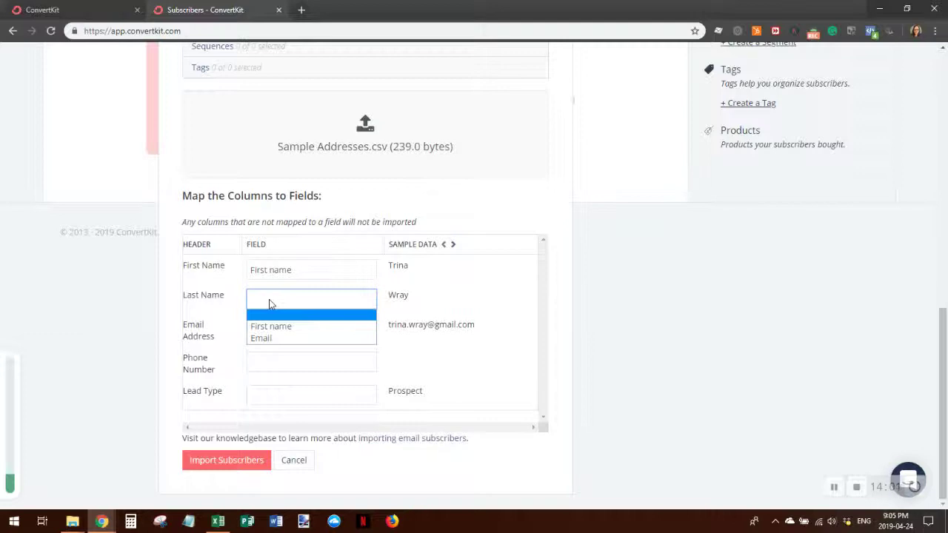
{"action": "left_click", "coordinate": [578, 280]}
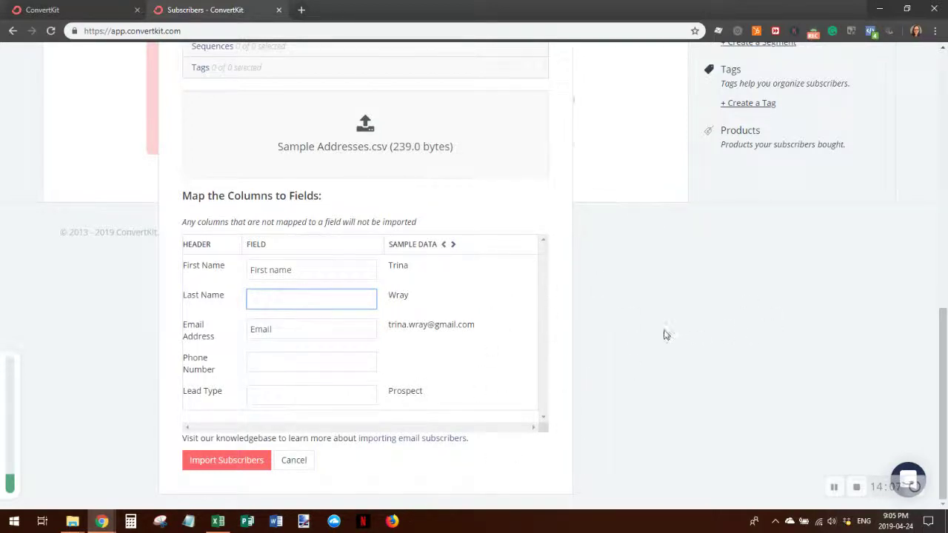
{"action": "scroll", "coordinate": [666, 333], "scroll_direction": "up", "scroll_amount": 2}
{"action": "scroll", "coordinate": [681, 320], "scroll_direction": "up", "scroll_amount": 2}
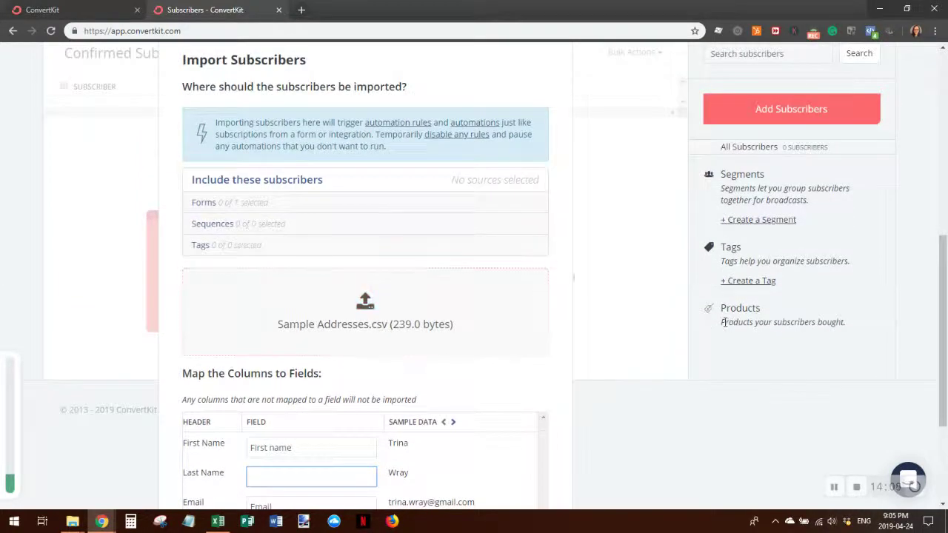
{"action": "scroll", "coordinate": [624, 328], "scroll_direction": "up", "scroll_amount": 2}
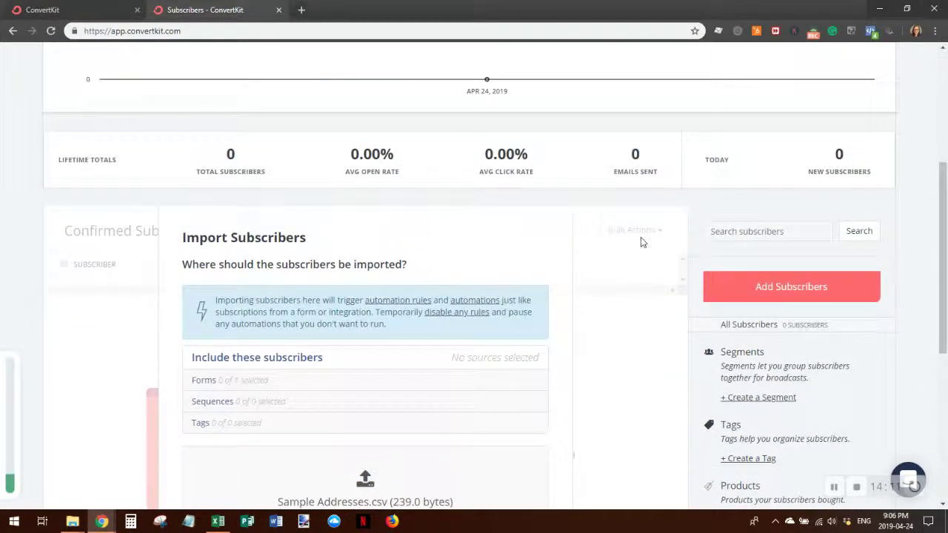
{"action": "scroll", "coordinate": [484, 387], "scroll_direction": "down", "scroll_amount": 6}
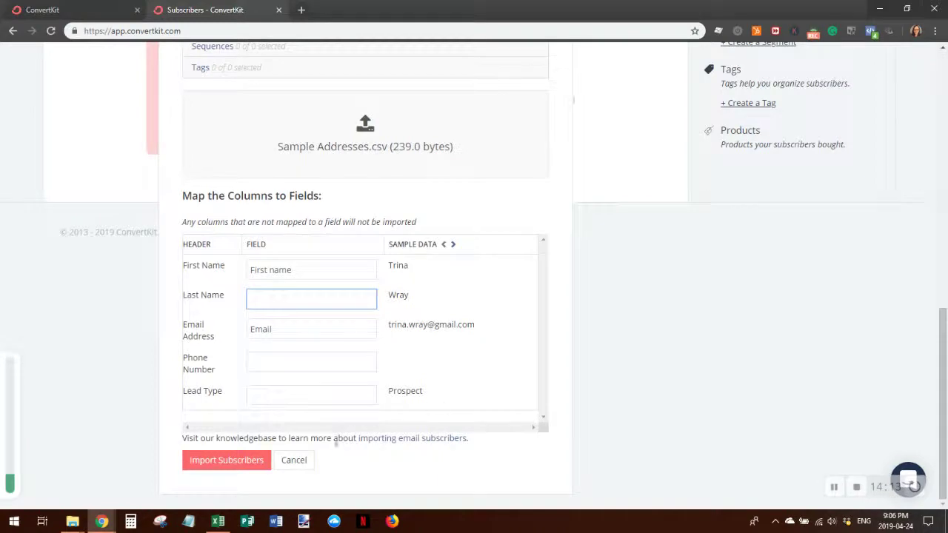
{"action": "left_click", "coordinate": [306, 464]}
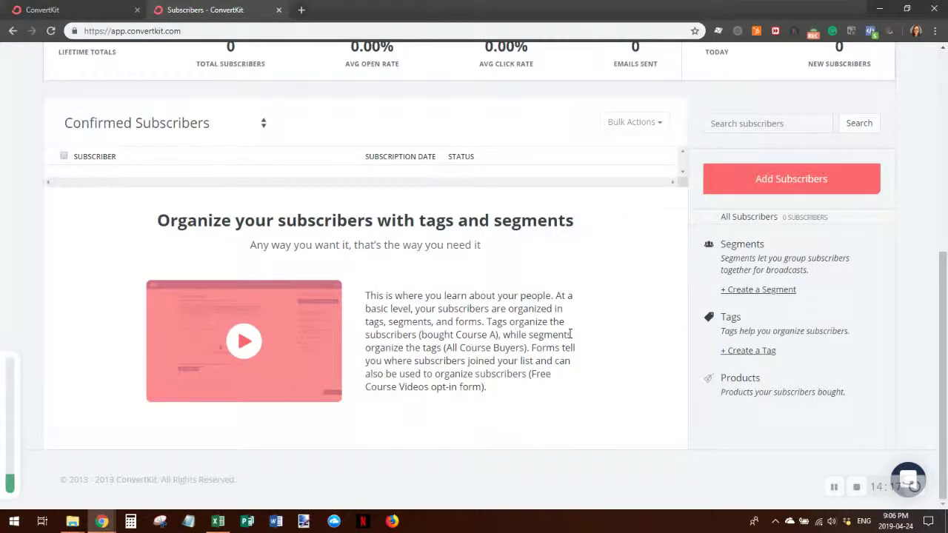
{"action": "scroll", "coordinate": [568, 338], "scroll_direction": "up", "scroll_amount": 1}
{"action": "scroll", "coordinate": [569, 338], "scroll_direction": "up", "scroll_amount": 5}
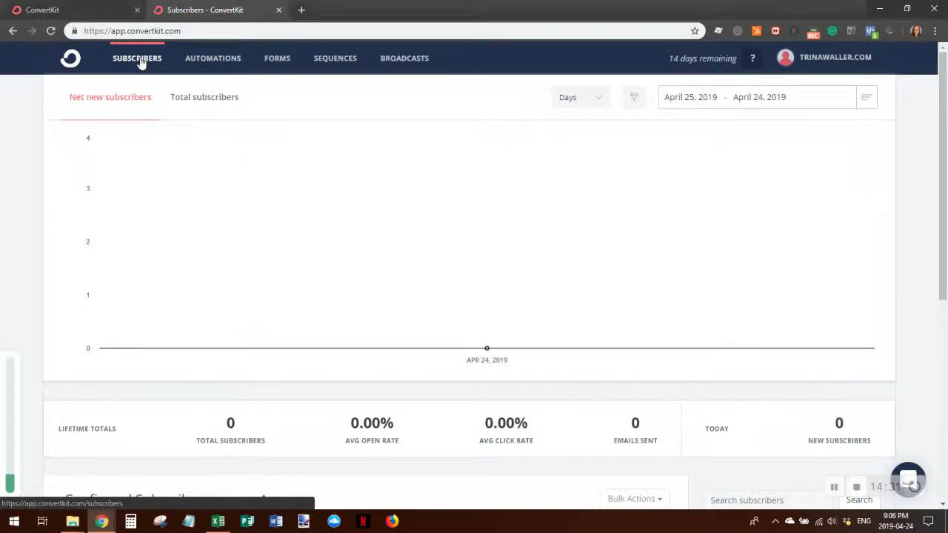
- Review the Forms page signup totals and date-range presets, then open Clare form for editing
{"action": "left_click", "coordinate": [285, 61]}
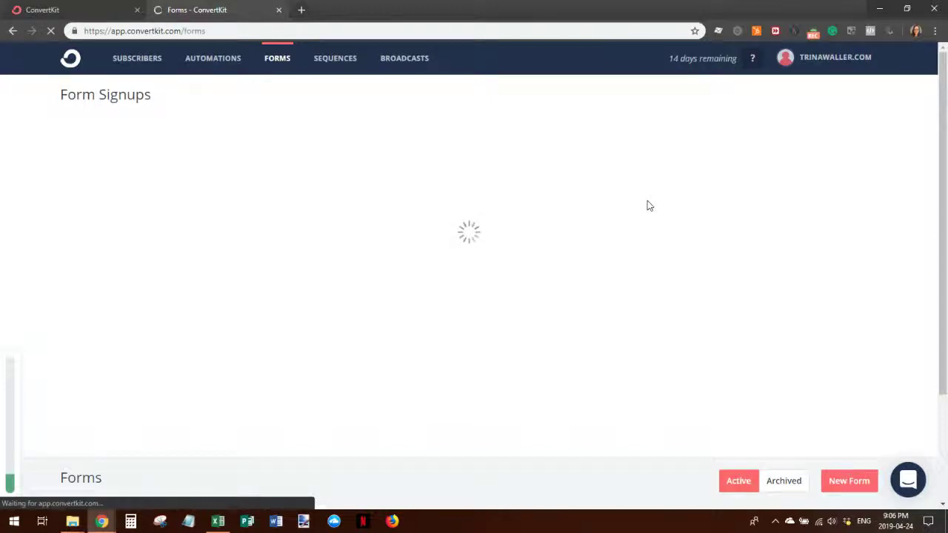
{"action": "scroll", "coordinate": [646, 205], "scroll_direction": "down", "scroll_amount": 2}
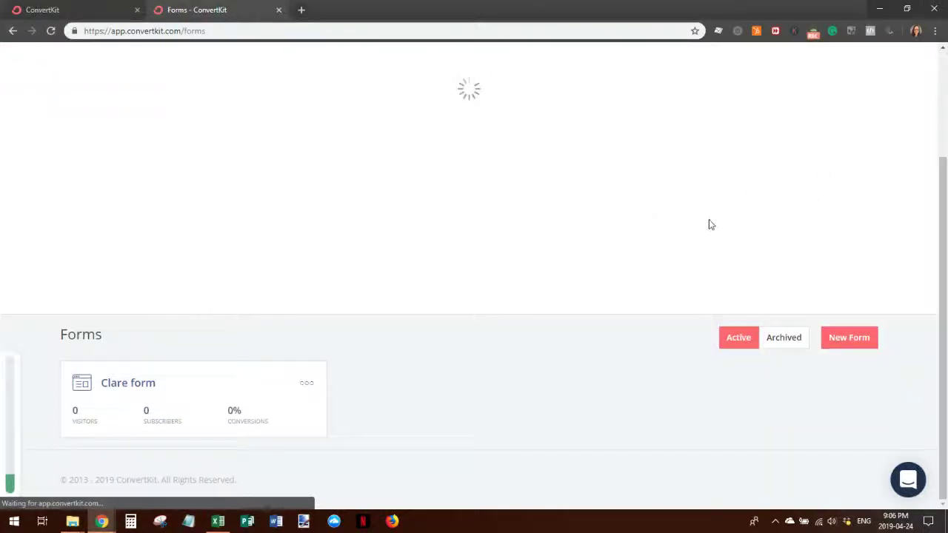
{"action": "scroll", "coordinate": [685, 378], "scroll_direction": "up", "scroll_amount": 2}
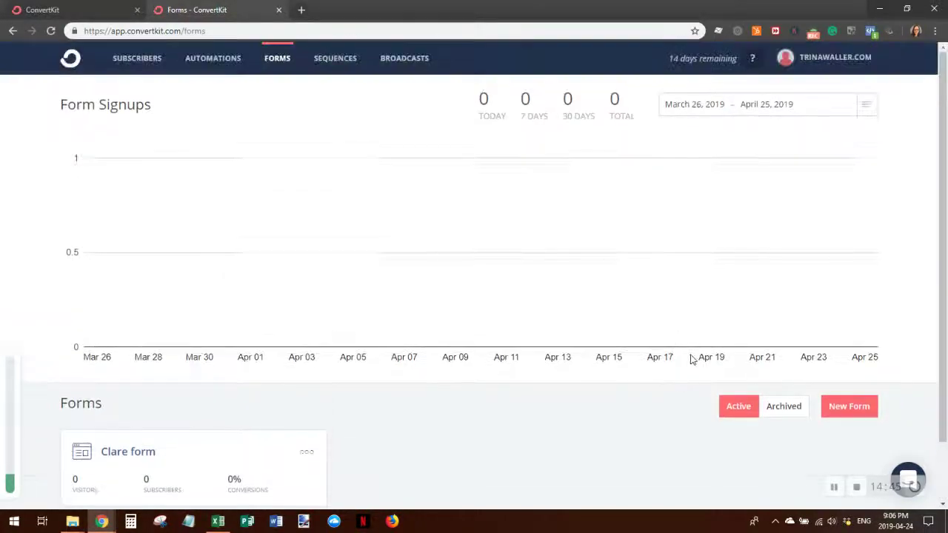
{"action": "left_click", "coordinate": [866, 105]}
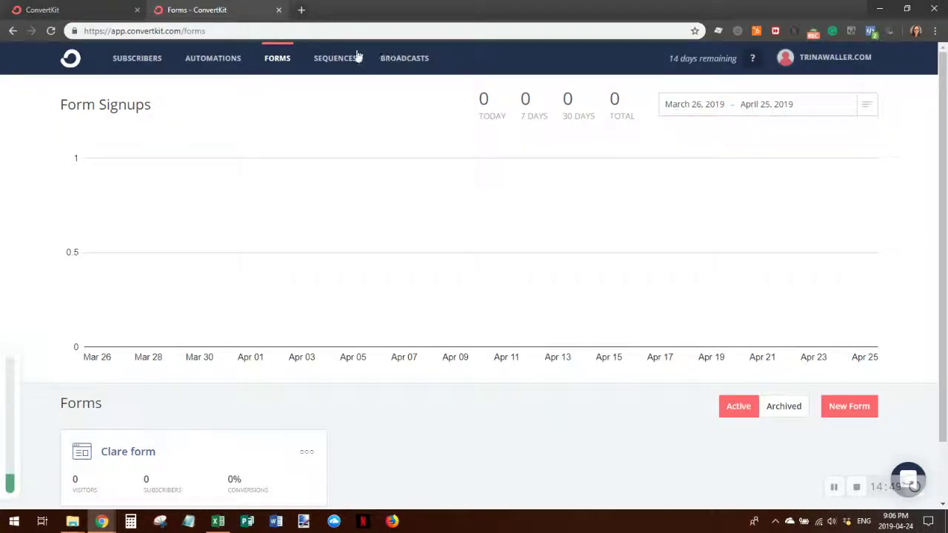
{"action": "scroll", "coordinate": [705, 443], "scroll_direction": "down", "scroll_amount": 1}
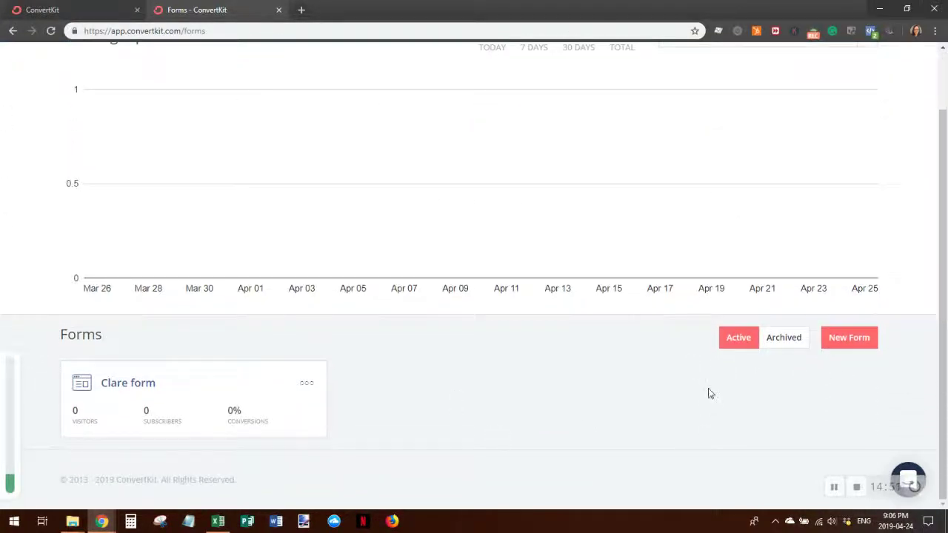
{"action": "left_click", "coordinate": [120, 386]}
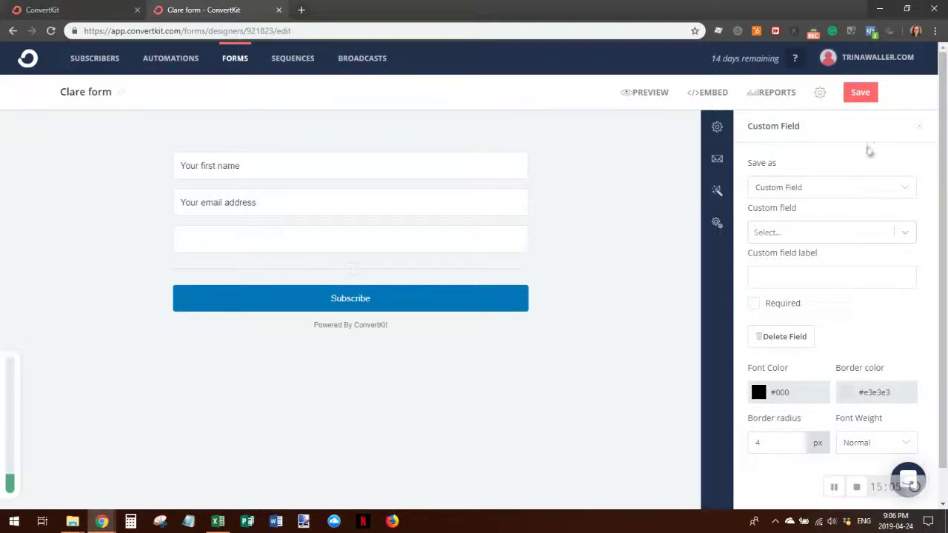
- Inspect the third field's save options and custom field list without changing anything
{"action": "left_click", "coordinate": [812, 190]}
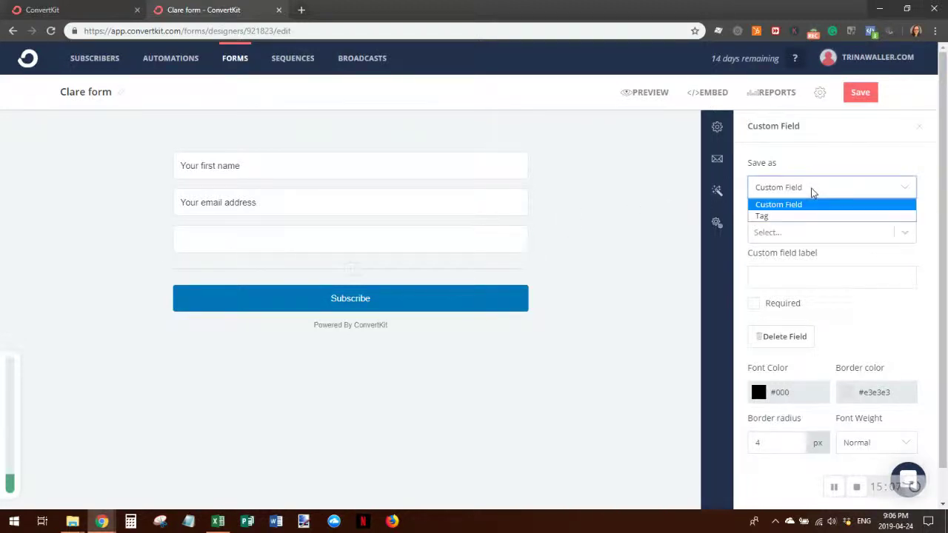
{"action": "left_click", "coordinate": [815, 187]}
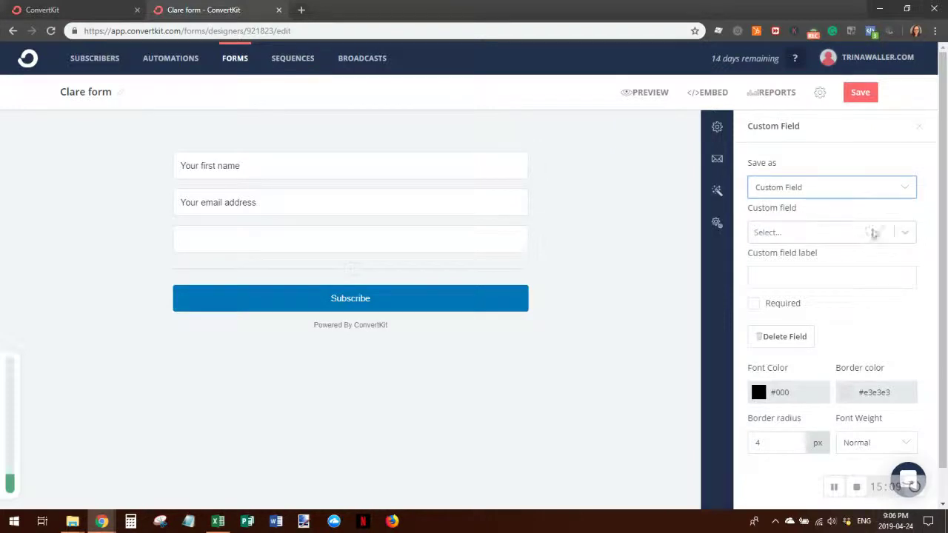
{"action": "left_click", "coordinate": [857, 239]}
{"action": "left_click", "coordinate": [857, 236]}
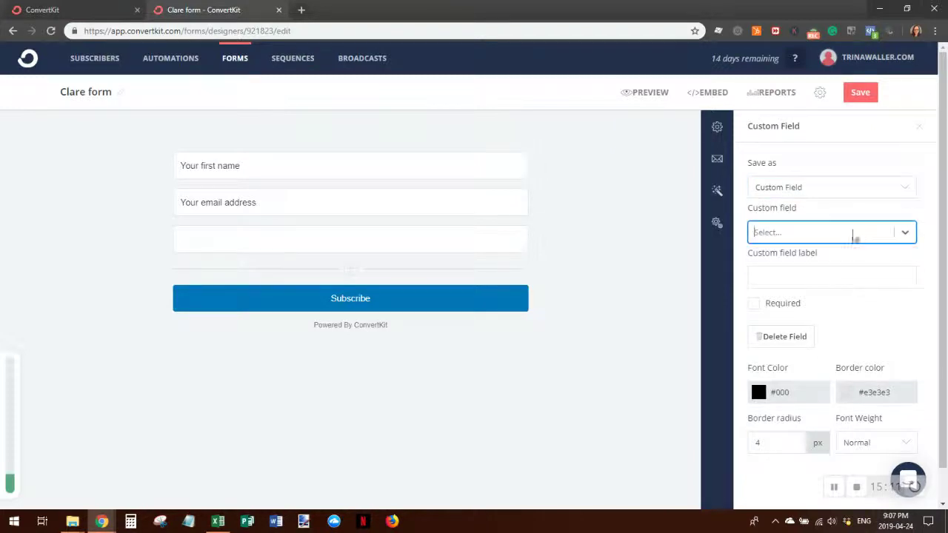
{"action": "left_click", "coordinate": [767, 283]}
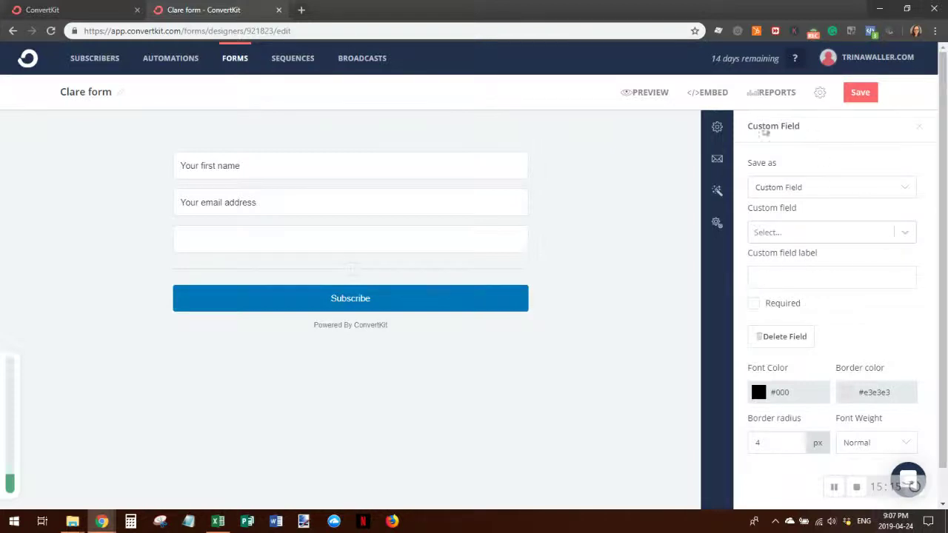
{"action": "left_click", "coordinate": [905, 189]}
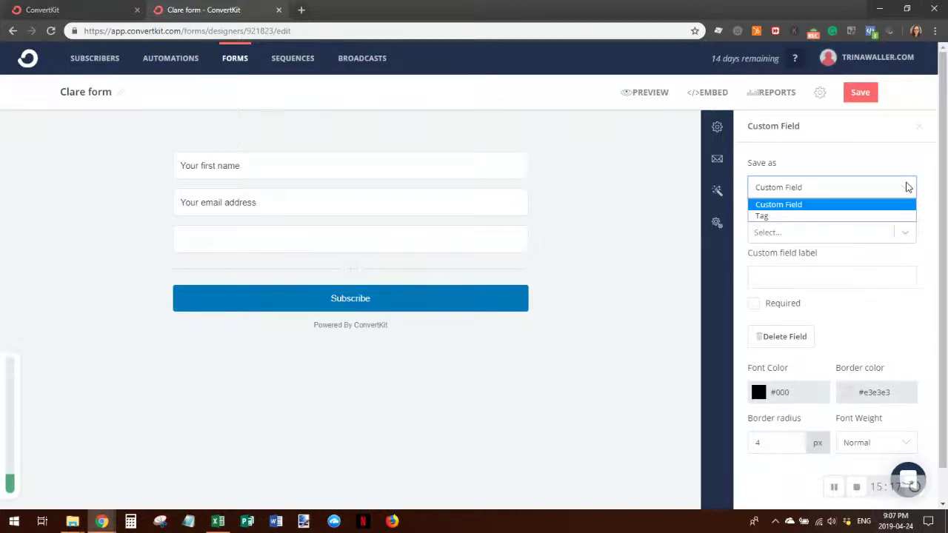
{"action": "left_click", "coordinate": [822, 205]}
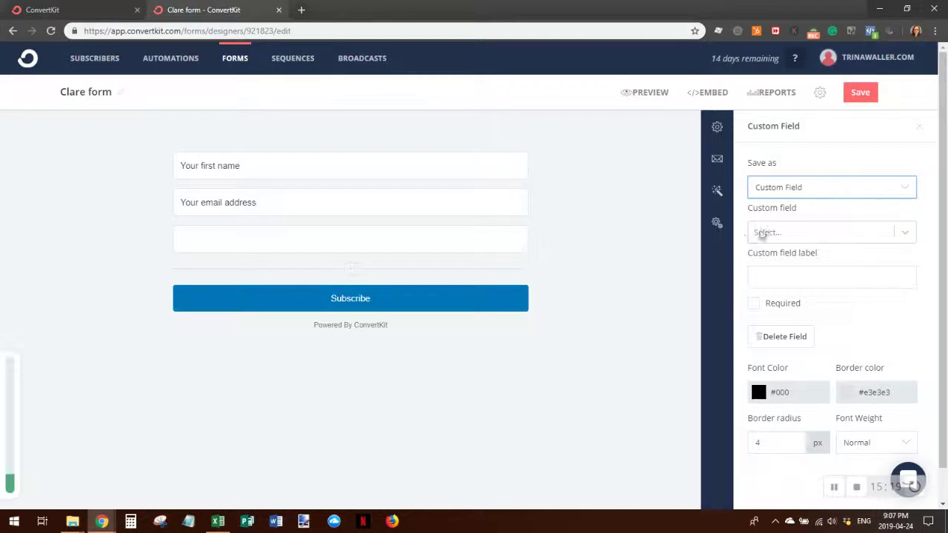
{"action": "left_click", "coordinate": [910, 234]}
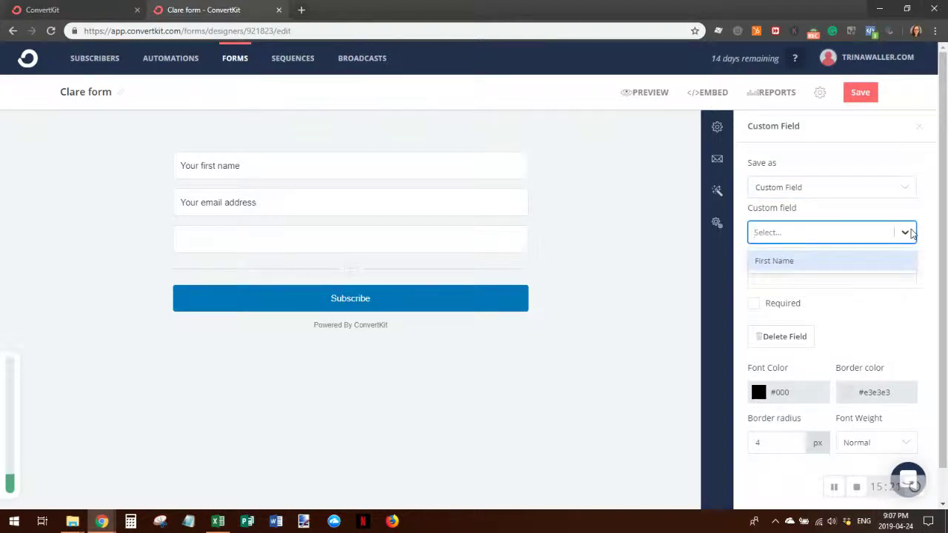
{"action": "left_click", "coordinate": [905, 232]}
{"action": "left_click", "coordinate": [756, 275]}
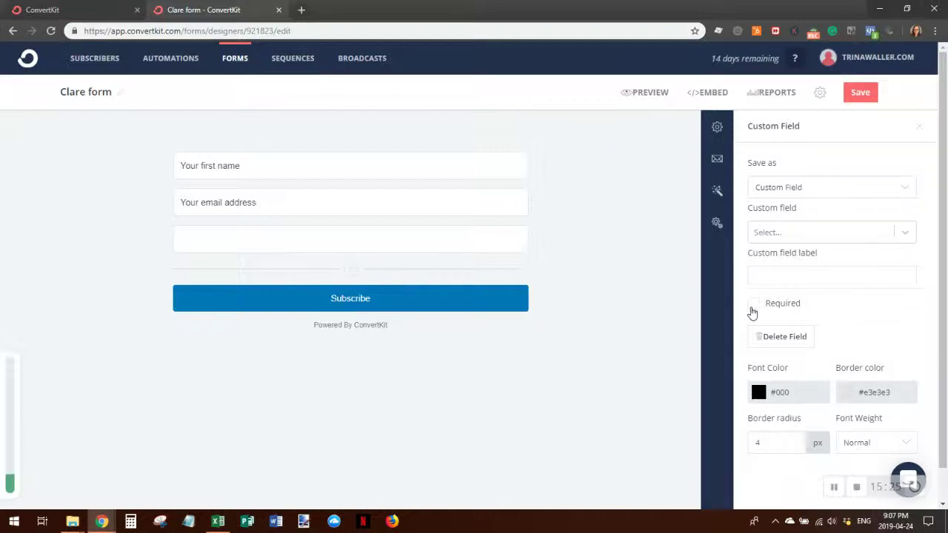
- Give the third field the placeholder 'Your last name', link a custom field, and relabel it Last Name
{"action": "left_click", "coordinate": [213, 239]}
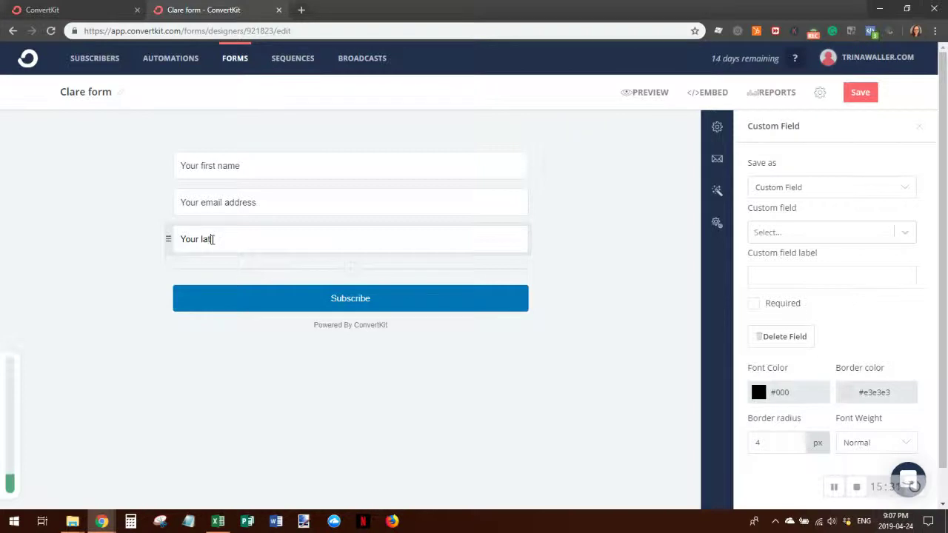
{"action": "type", "text": "me"}
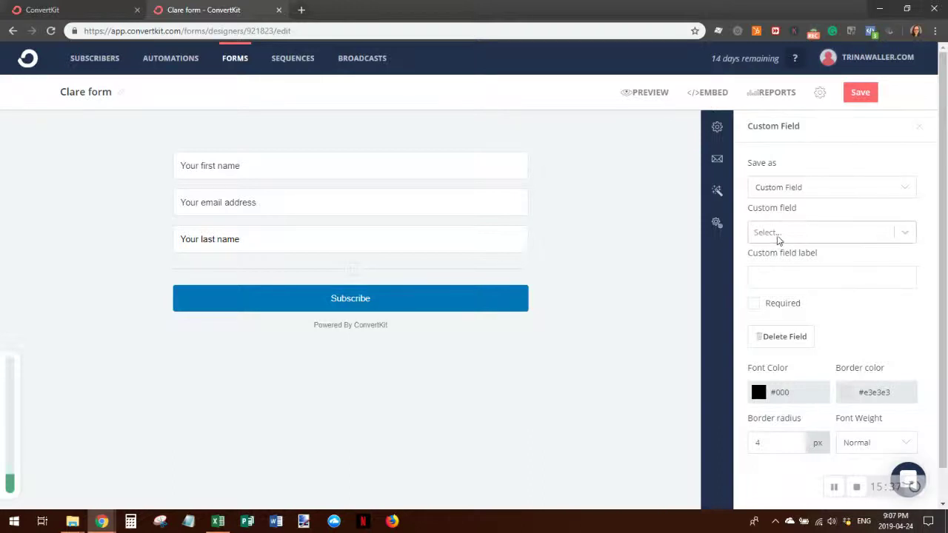
{"action": "left_click", "coordinate": [801, 235]}
{"action": "left_click", "coordinate": [801, 263]}
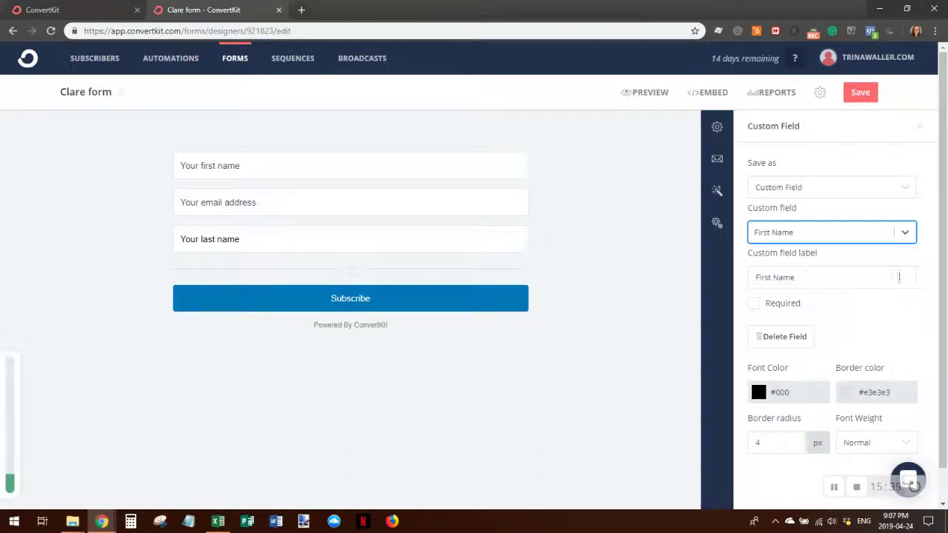
{"action": "left_click", "coordinate": [770, 277]}
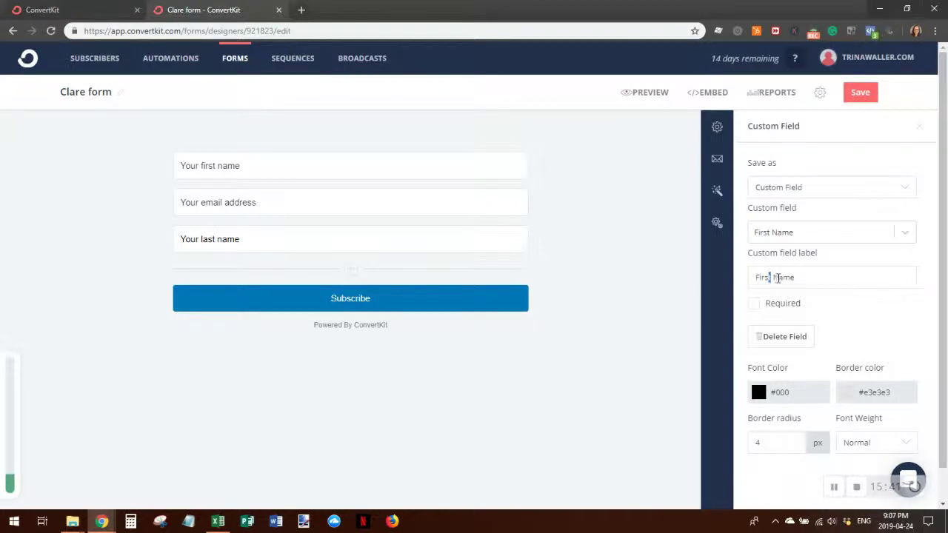
{"action": "left_click_drag", "start_coordinate": [771, 277], "coordinate": [739, 282]}
{"action": "key", "text": "BackSpace"}
{"action": "type", "text": "Last"}
- Save Clare form with the new Last Name field
{"action": "left_click", "coordinate": [877, 235]}
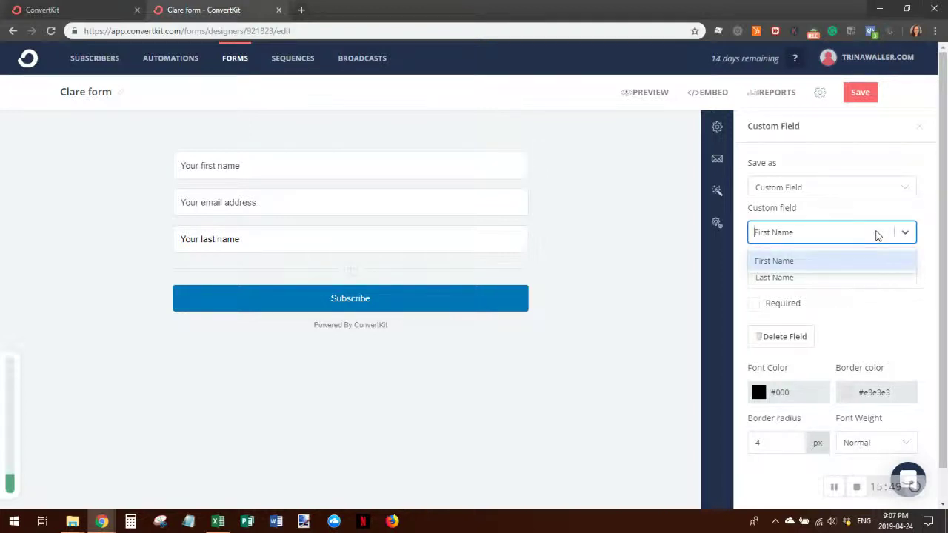
{"action": "left_click", "coordinate": [877, 234]}
{"action": "left_click", "coordinate": [843, 185]}
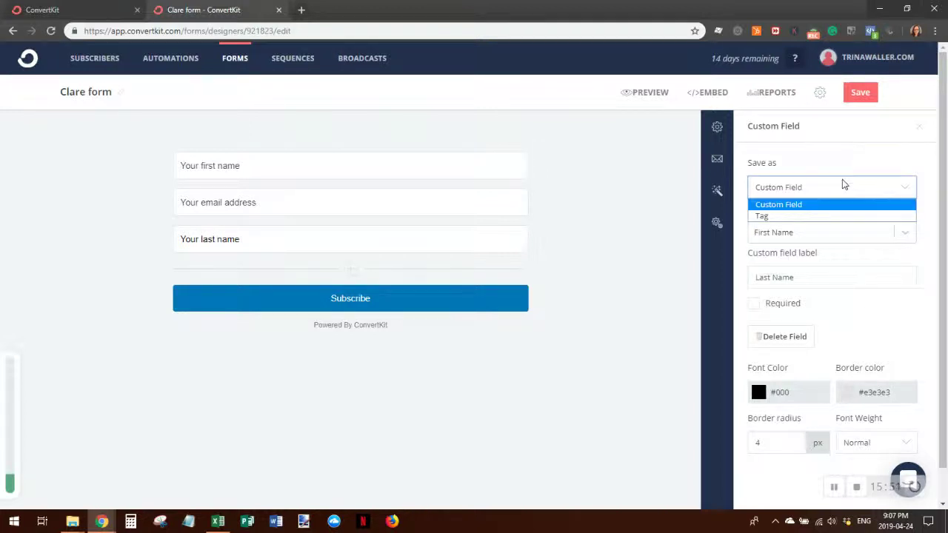
{"action": "left_click", "coordinate": [843, 185]}
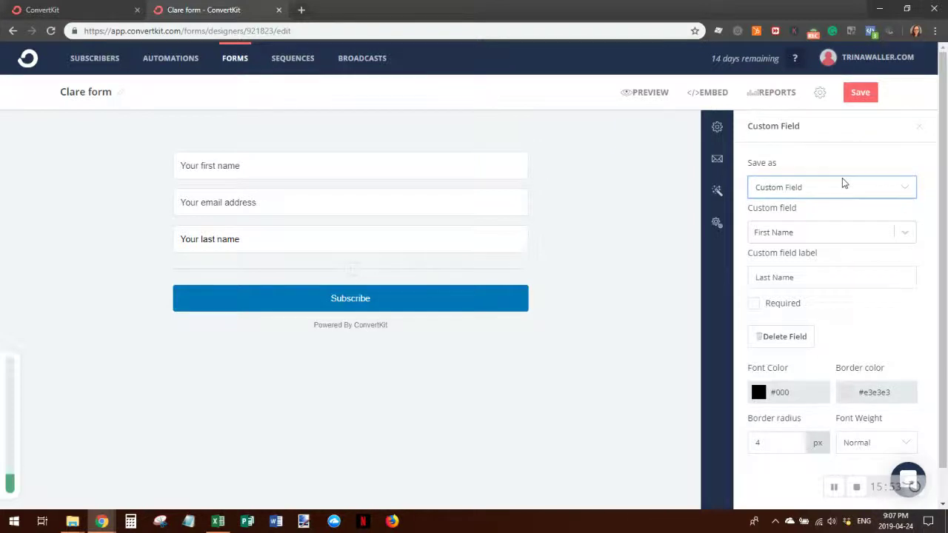
{"action": "scroll", "coordinate": [872, 324], "scroll_direction": "down", "scroll_amount": 1}
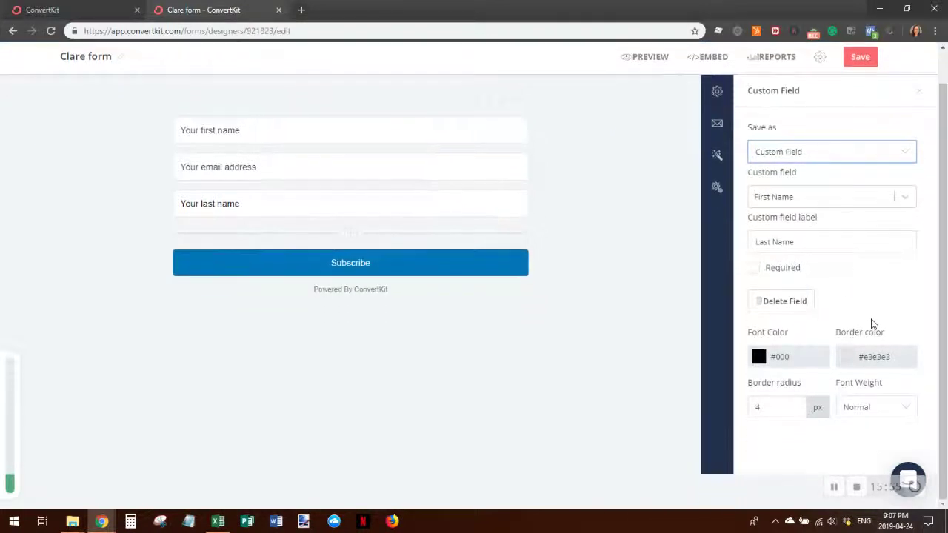
{"action": "scroll", "coordinate": [859, 282], "scroll_direction": "up", "scroll_amount": 1}
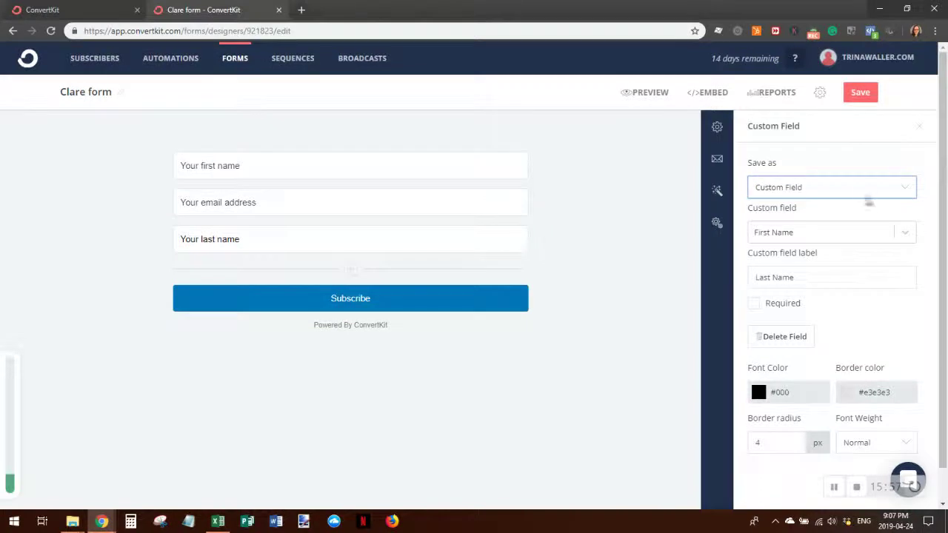
{"action": "scroll", "coordinate": [862, 200], "scroll_direction": "down", "scroll_amount": 1}
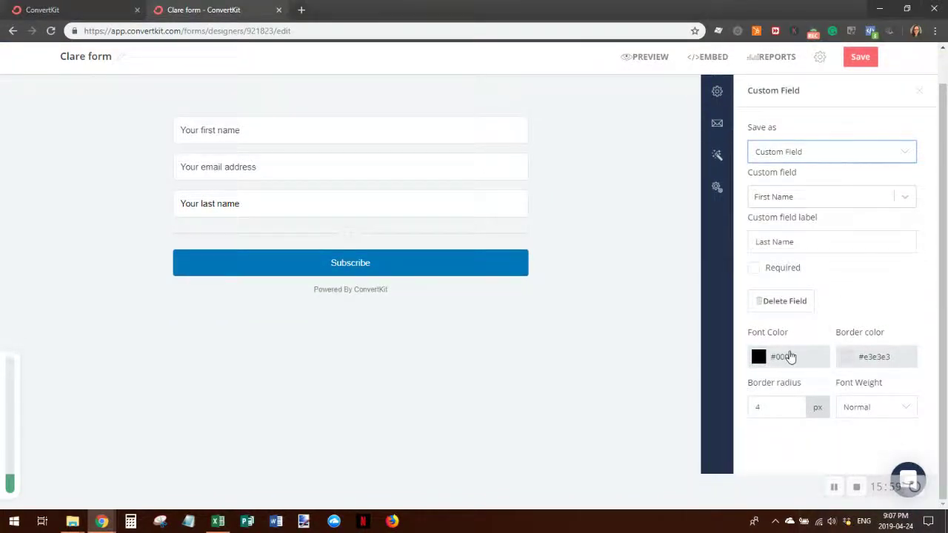
{"action": "left_click", "coordinate": [859, 57]}
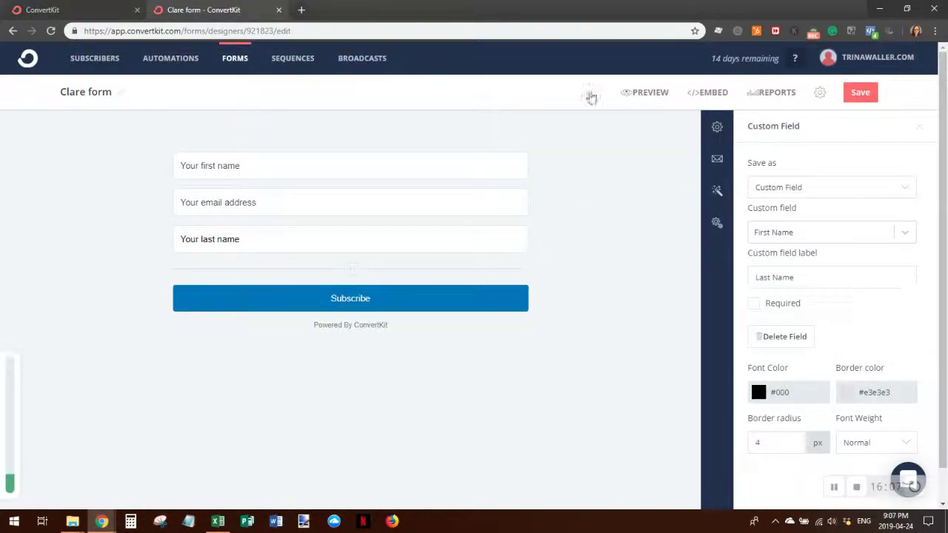
- Keep the field saving as Custom Field linked to First Name, and mark it Required
{"action": "left_click", "coordinate": [822, 235]}
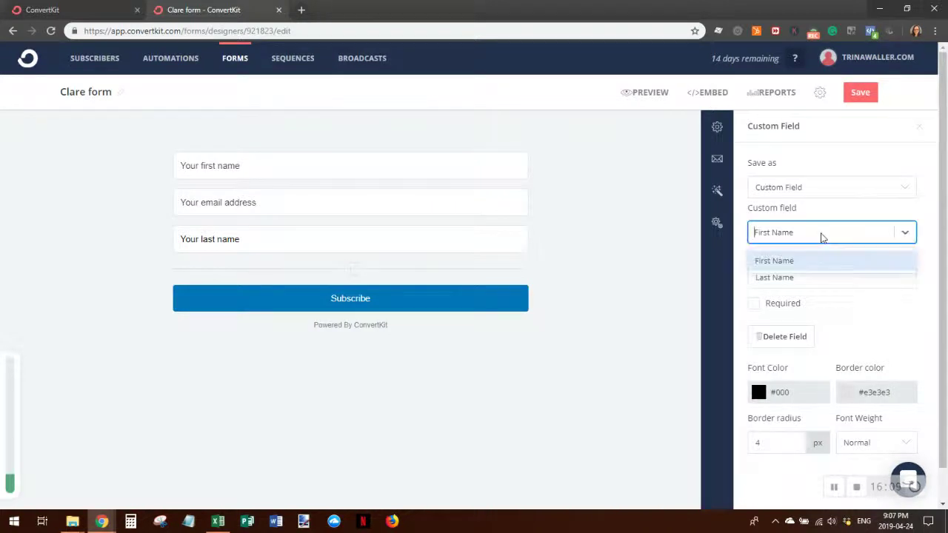
{"action": "left_click", "coordinate": [905, 234]}
{"action": "left_click", "coordinate": [904, 234]}
{"action": "left_click", "coordinate": [905, 234]}
{"action": "left_click", "coordinate": [829, 188]}
{"action": "left_click", "coordinate": [831, 186]}
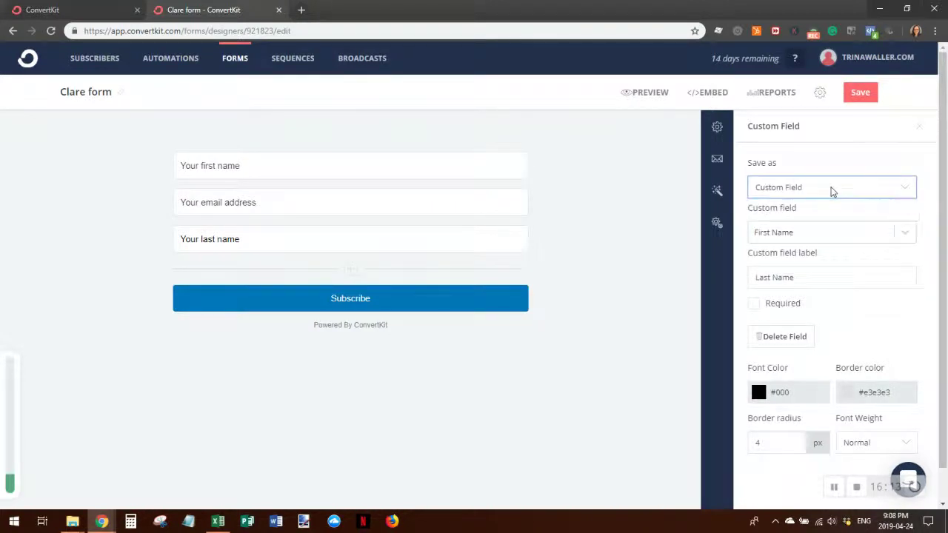
{"action": "left_click", "coordinate": [803, 279]}
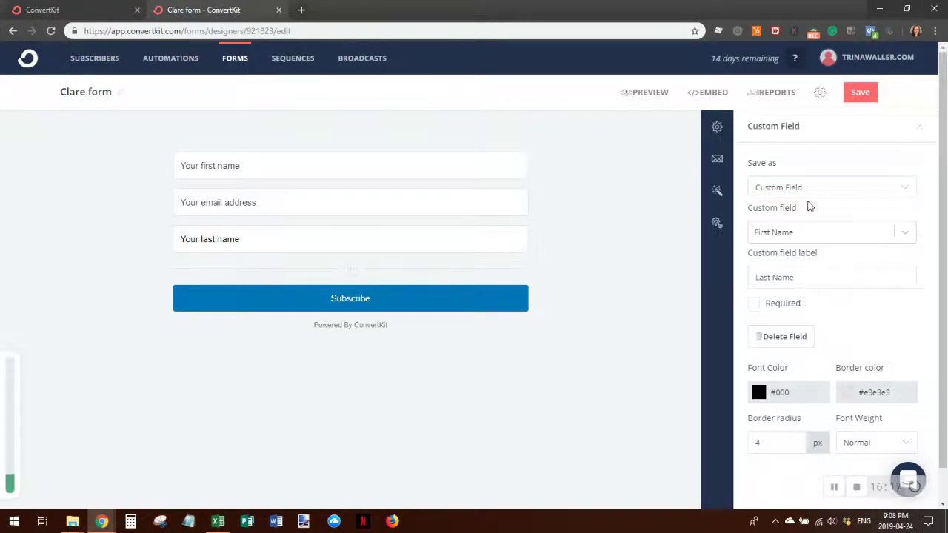
{"action": "left_click", "coordinate": [905, 232]}
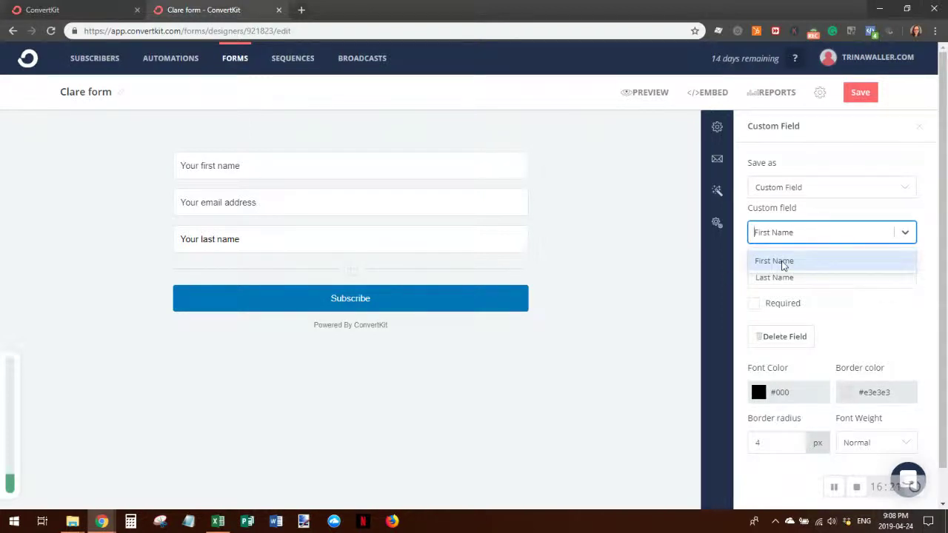
{"action": "left_click", "coordinate": [905, 232]}
{"action": "left_click", "coordinate": [802, 279]}
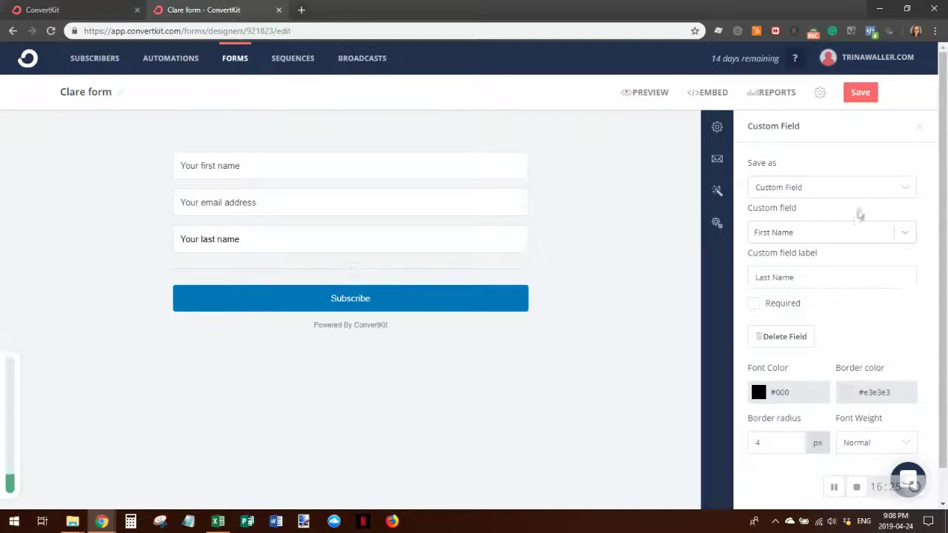
{"action": "left_click", "coordinate": [753, 305]}
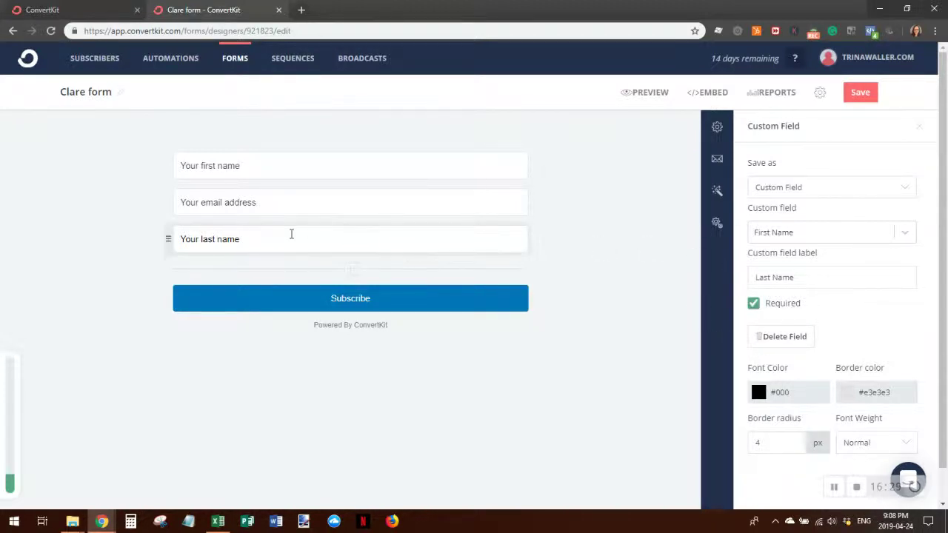
- Move the Last Name field above the email address field on Clare form
{"action": "left_click_drag", "start_coordinate": [269, 234], "coordinate": [136, 238]}
{"action": "left_click_drag", "start_coordinate": [168, 237], "coordinate": [169, 192]}
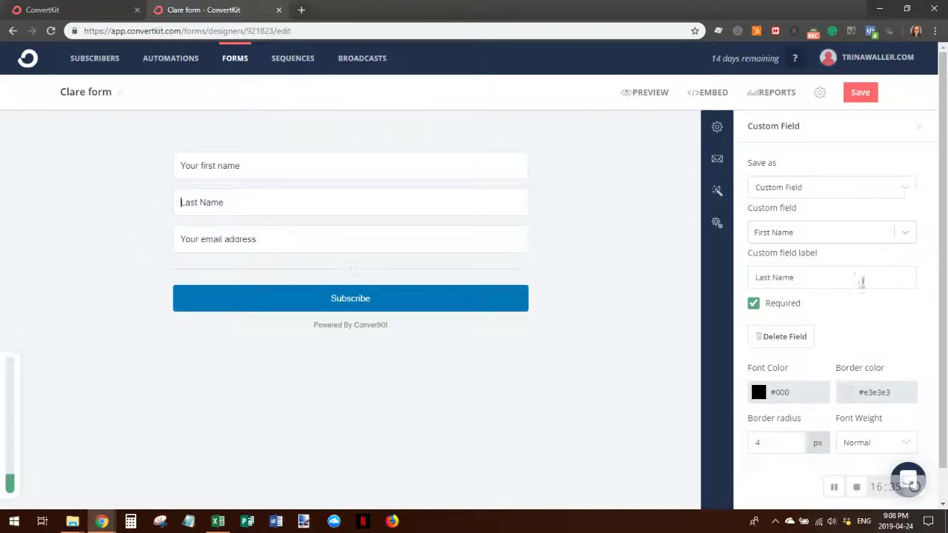
{"action": "left_click", "coordinate": [814, 231]}
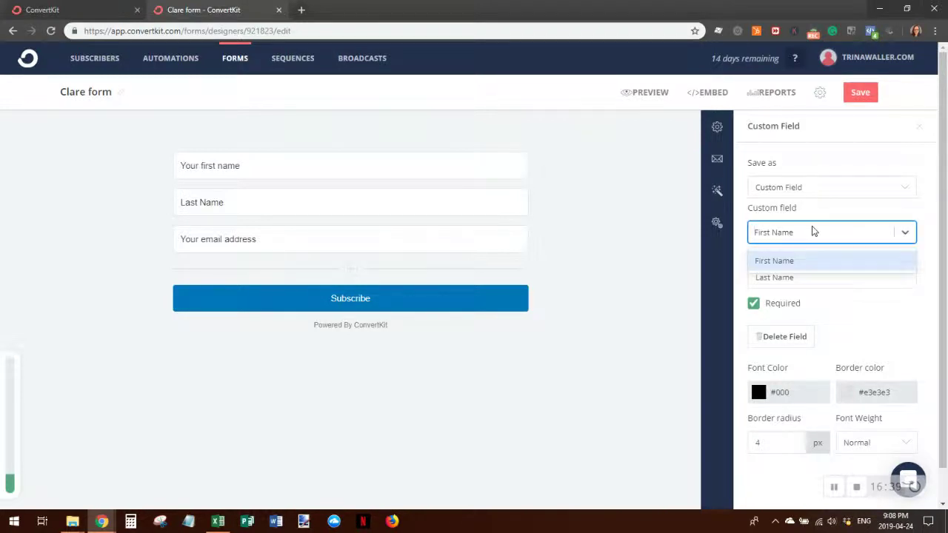
{"action": "left_click", "coordinate": [814, 232]}
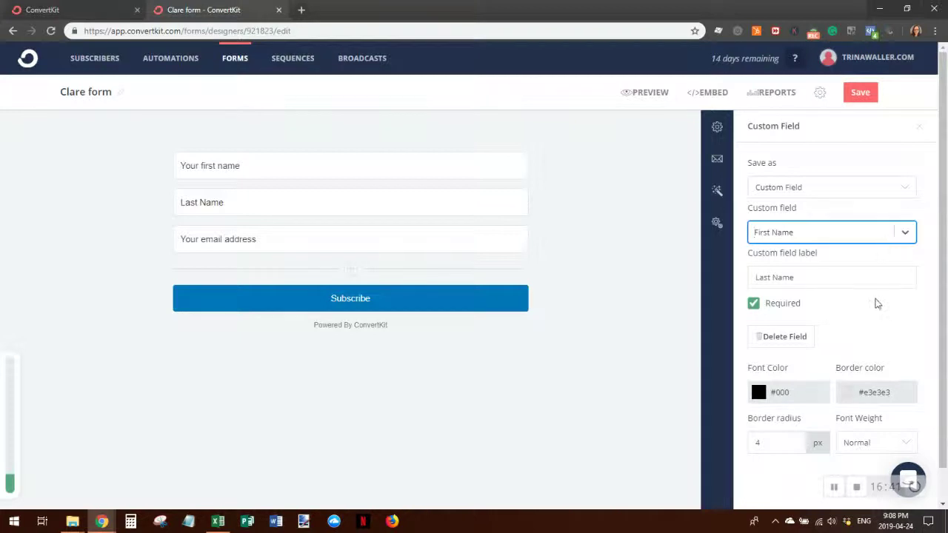
{"action": "scroll", "coordinate": [857, 314], "scroll_direction": "down", "scroll_amount": 1}
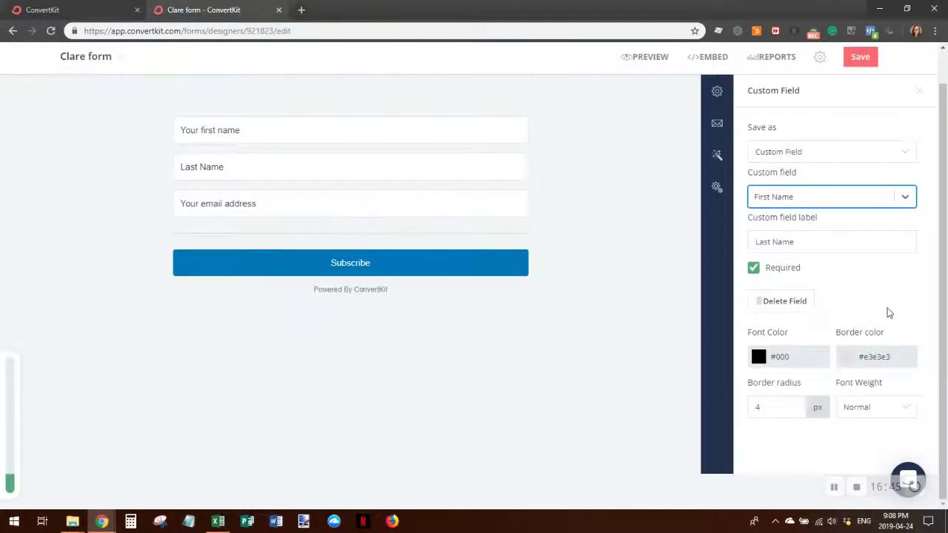
{"action": "scroll", "coordinate": [887, 311], "scroll_direction": "up", "scroll_amount": 1}
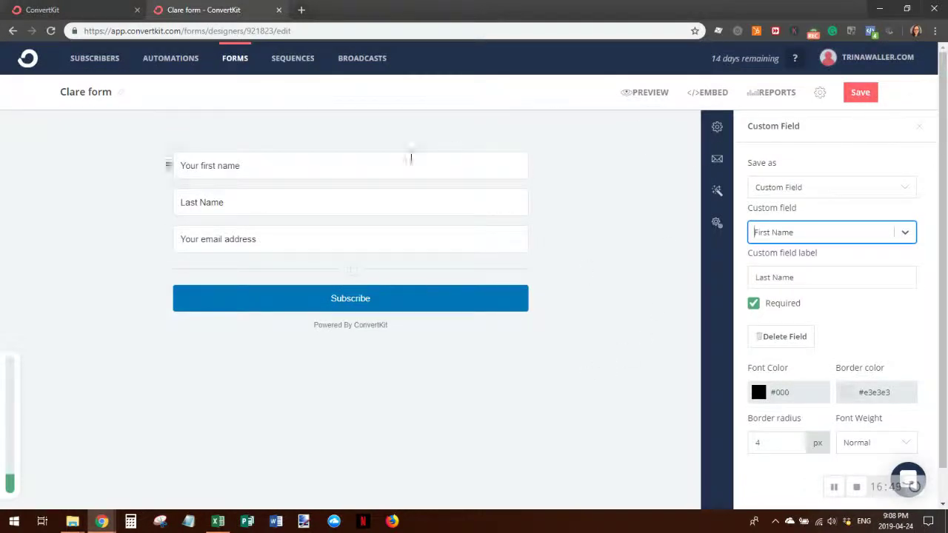
- Add a fourth field below email, store it in the First Name custom field, and label it Phone Number
{"action": "left_click", "coordinate": [348, 276]}
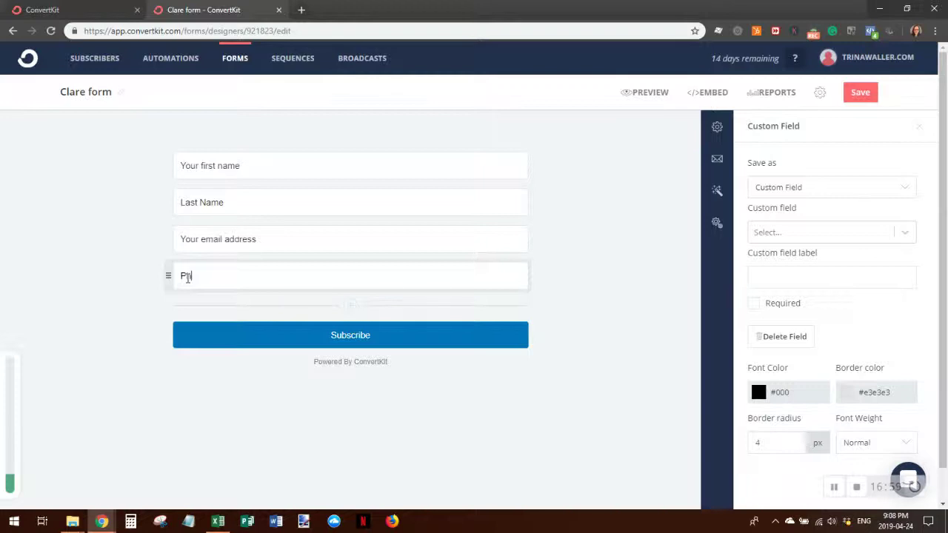
{"action": "key", "text": "BackSpace"}
{"action": "key", "text": "BackSpace"}
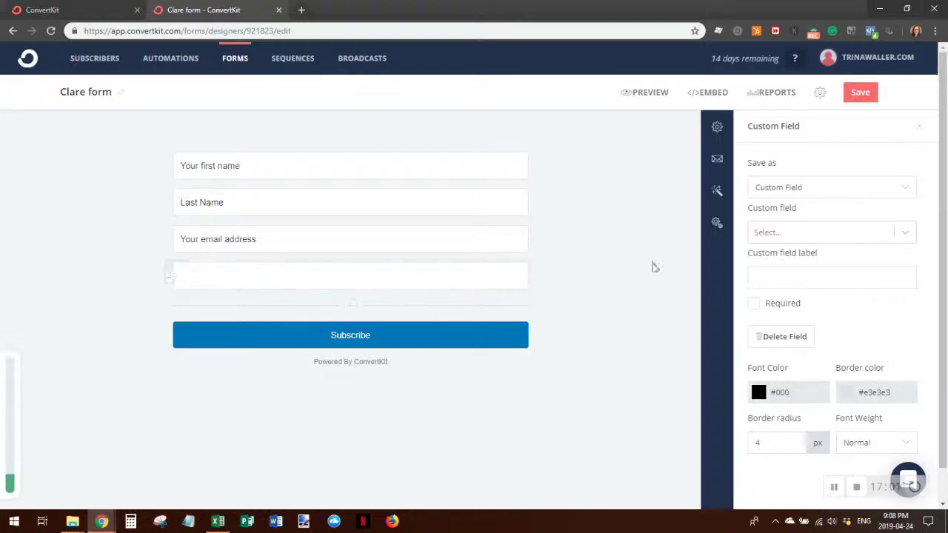
{"action": "left_click", "coordinate": [905, 190]}
{"action": "left_click", "coordinate": [906, 204]}
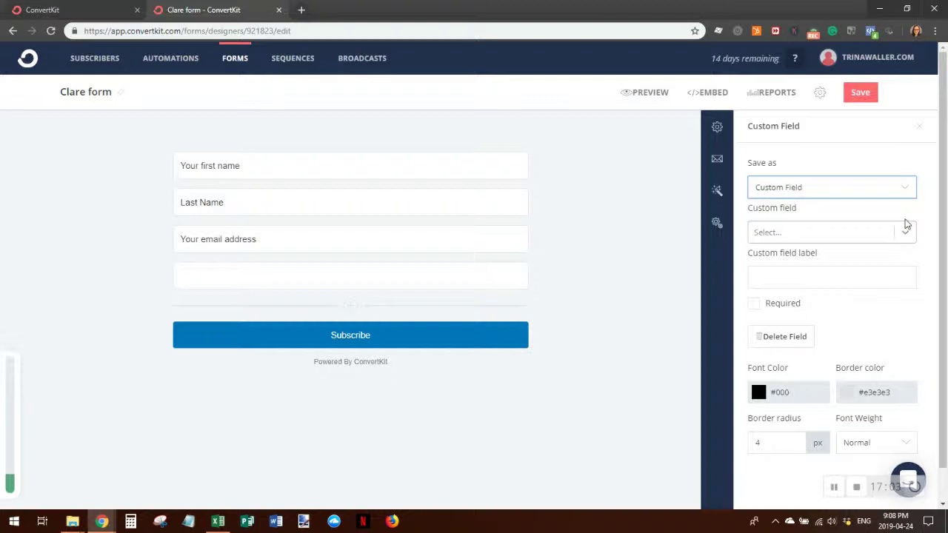
{"action": "left_click", "coordinate": [905, 234]}
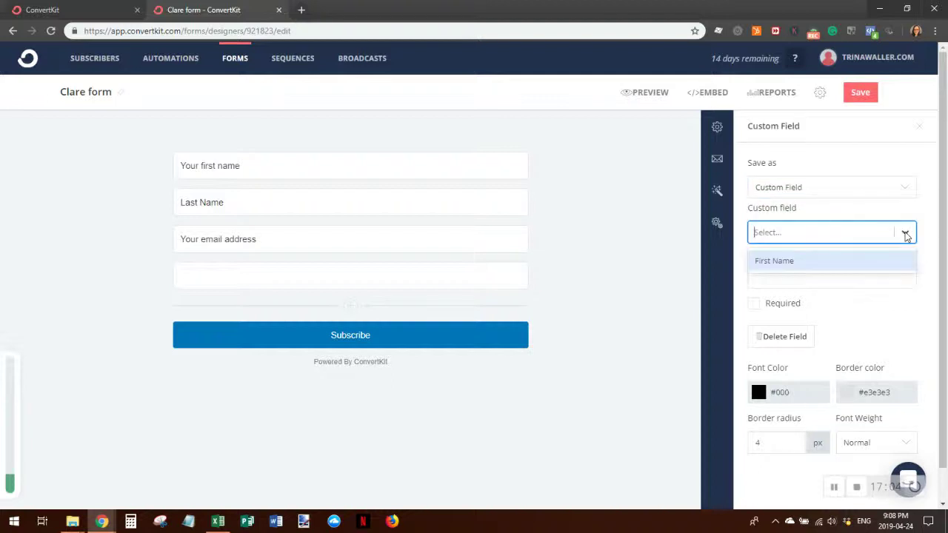
{"action": "left_click", "coordinate": [810, 265]}
{"action": "left_click", "coordinate": [800, 277]}
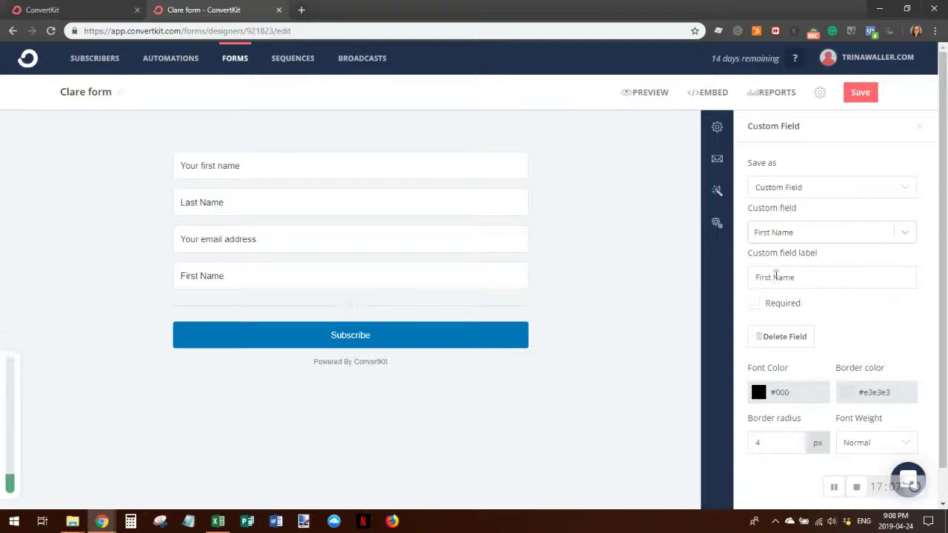
{"action": "left_click_drag", "start_coordinate": [799, 277], "coordinate": [741, 279]}
{"action": "type", "text": "Phone Number"}
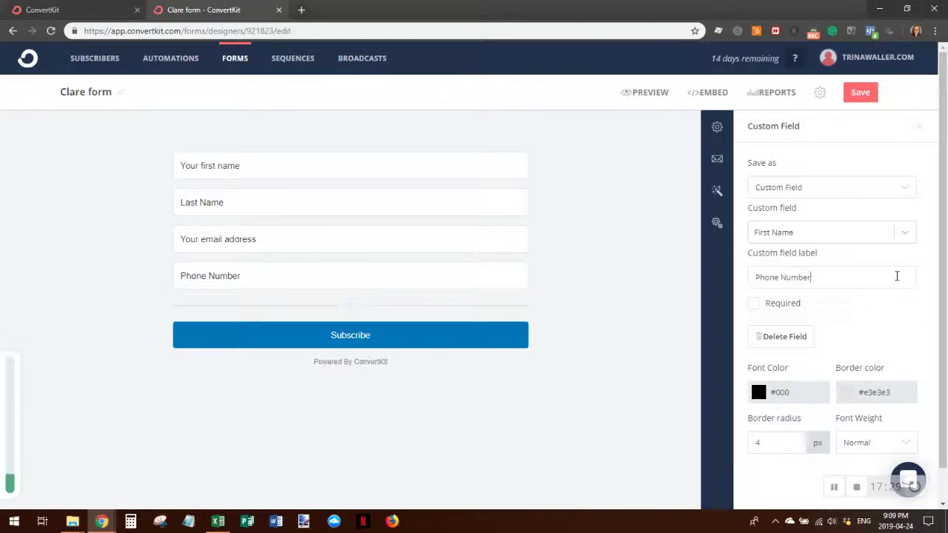
{"action": "scroll", "coordinate": [897, 278], "scroll_direction": "down", "scroll_amount": 1}
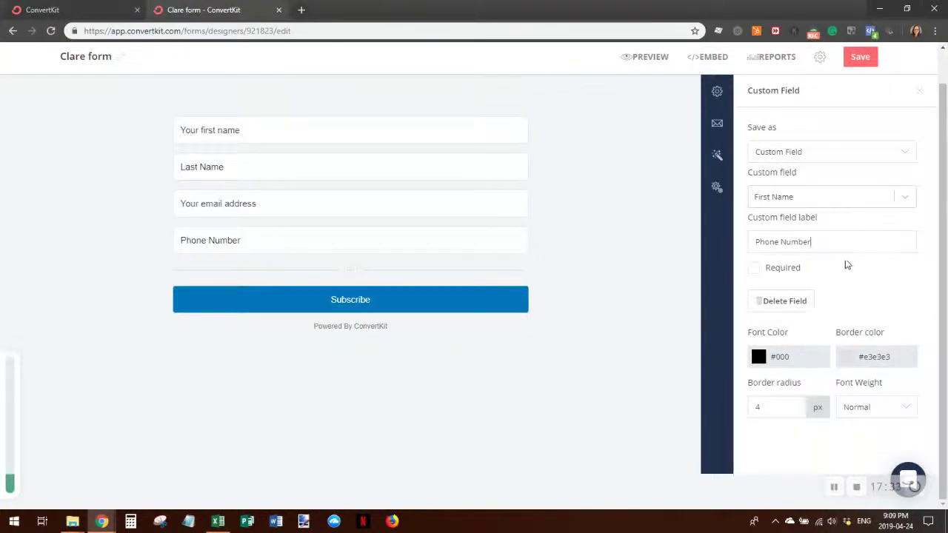
{"action": "scroll", "coordinate": [848, 375], "scroll_direction": "up", "scroll_amount": 1}
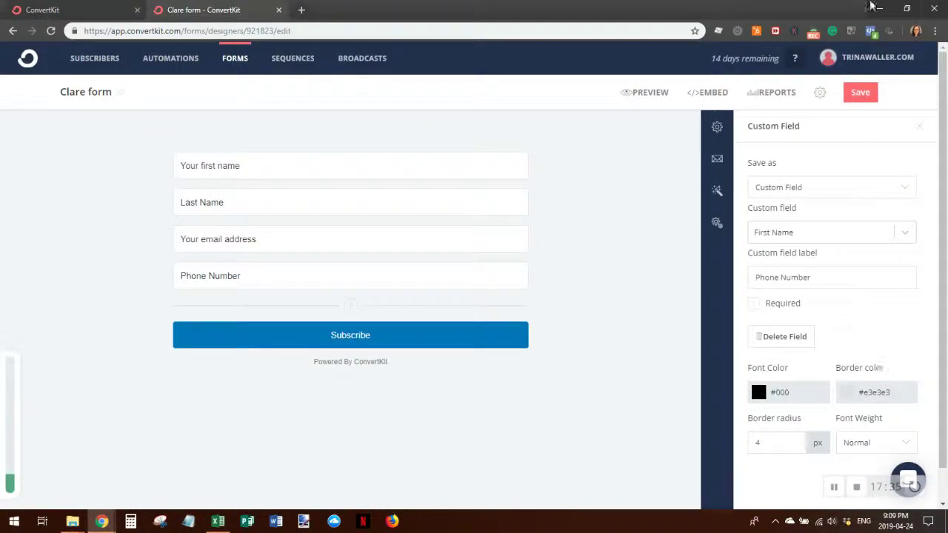
- Save the form and add a Checkboxes field saved as Tag, labelled Lead Type
{"action": "left_click", "coordinate": [858, 93]}
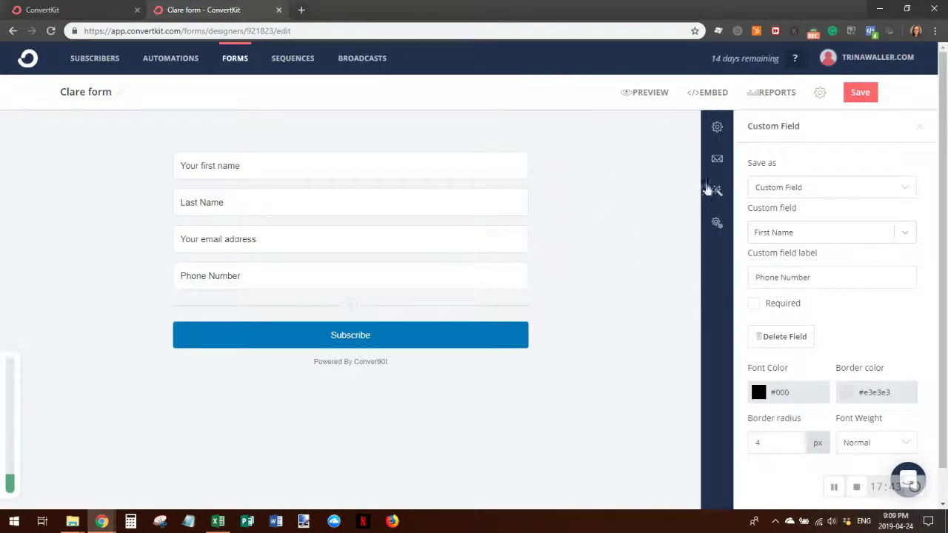
{"action": "left_click", "coordinate": [350, 305]}
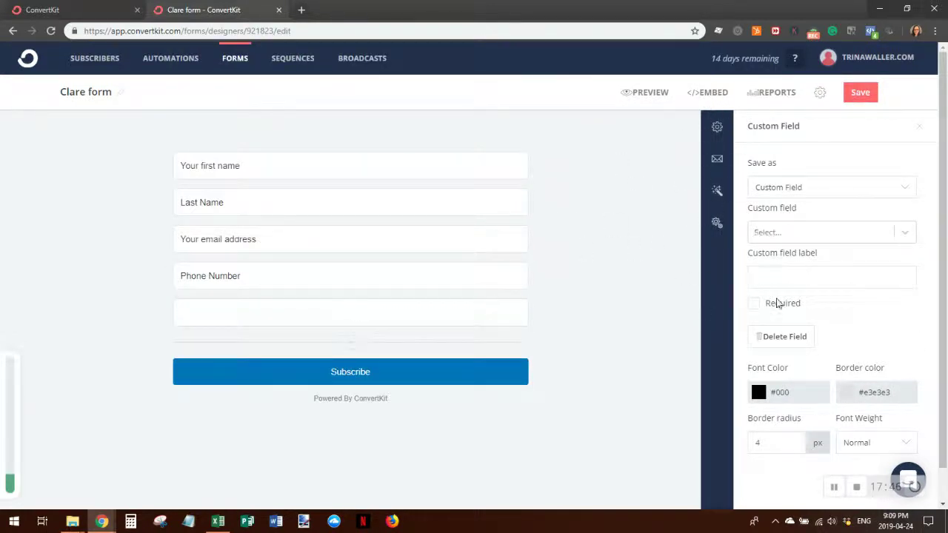
{"action": "left_click", "coordinate": [905, 190]}
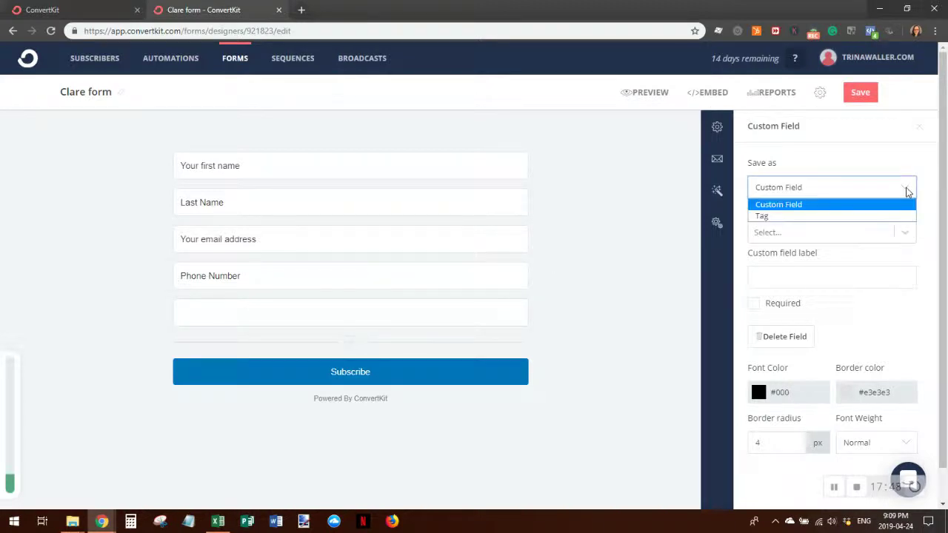
{"action": "left_click", "coordinate": [879, 217]}
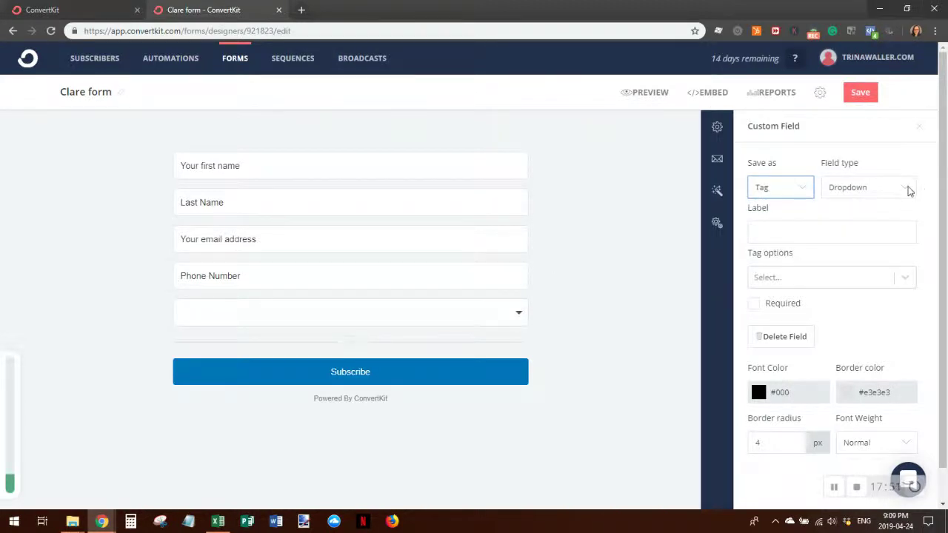
{"action": "left_click", "coordinate": [906, 187]}
{"action": "left_click", "coordinate": [903, 217]}
{"action": "left_click", "coordinate": [791, 233]}
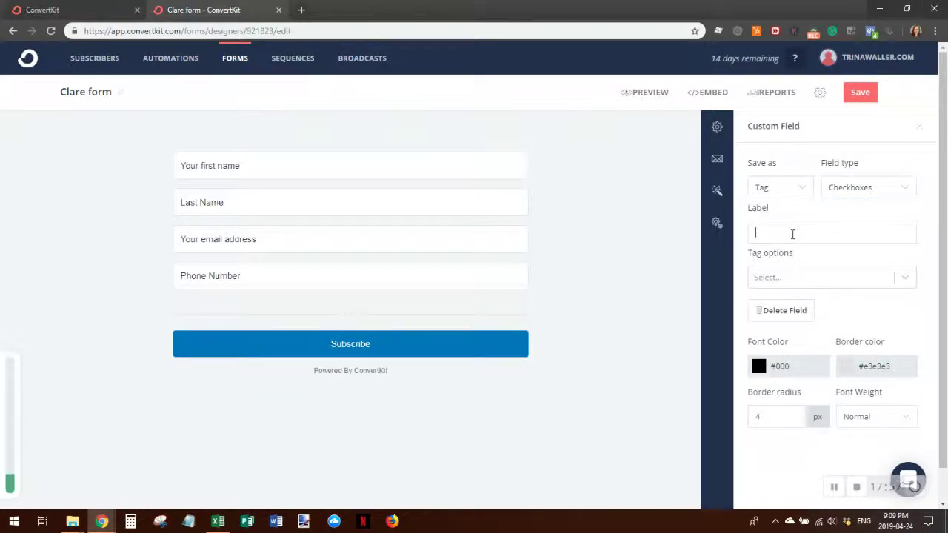
{"action": "type", "text": "Lead Type"}
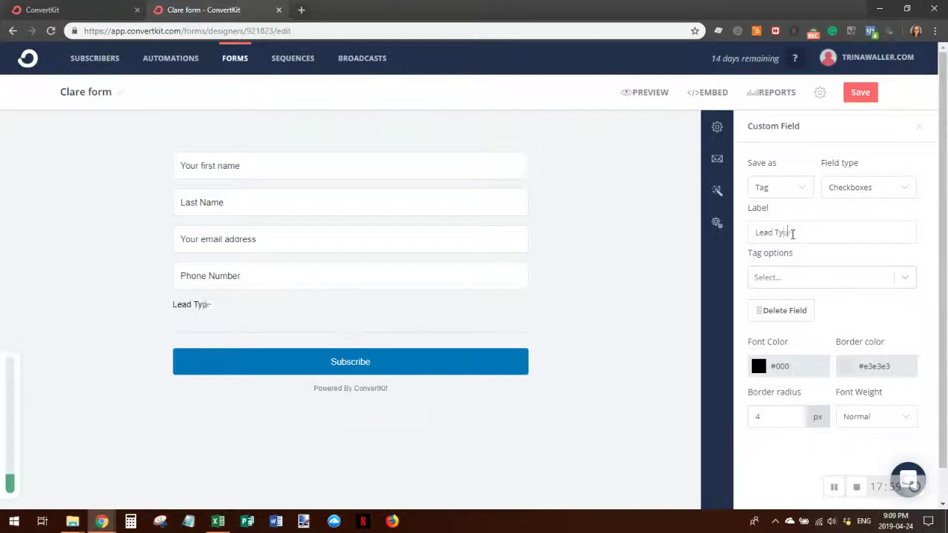
- Create the Prospect, Lead and Customer tags as the Lead Type checkbox options
{"action": "left_click", "coordinate": [797, 279]}
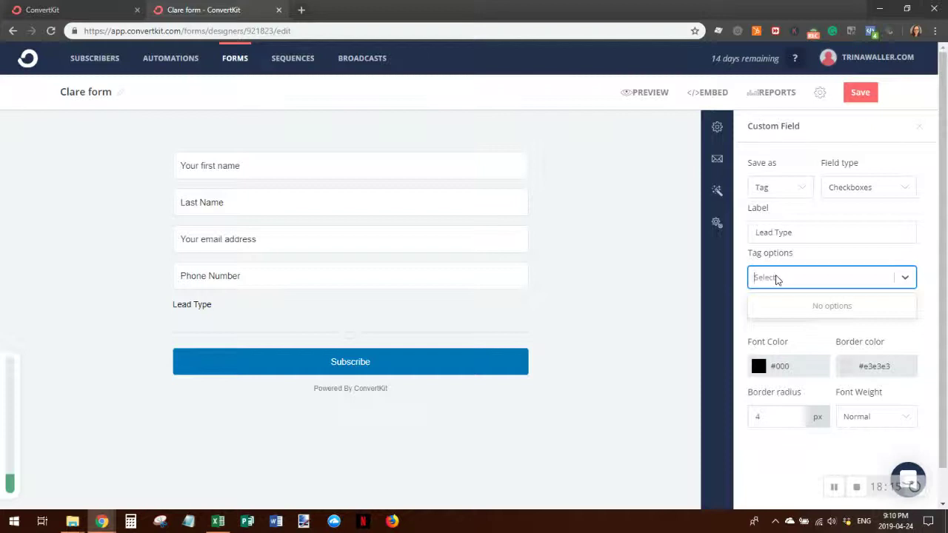
{"action": "type", "text": "Prospect"}
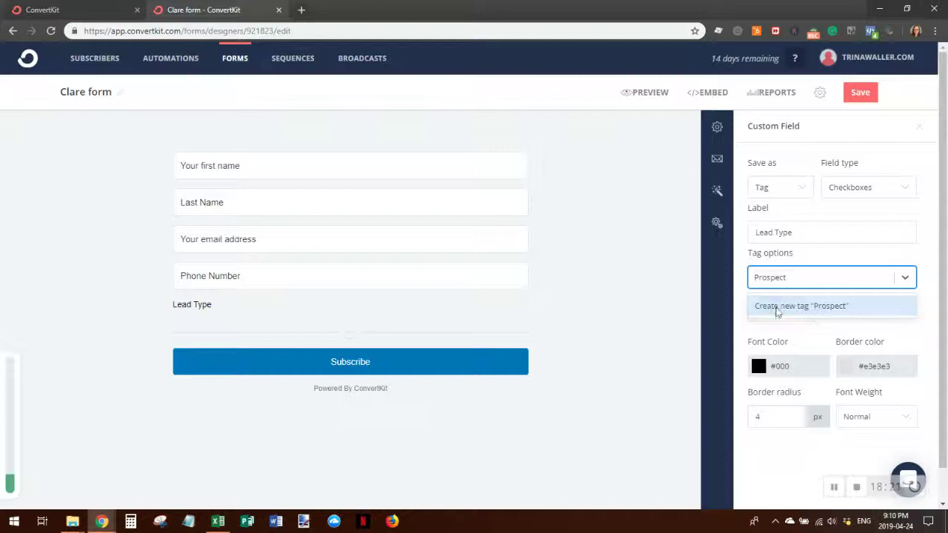
{"action": "left_click", "coordinate": [775, 308]}
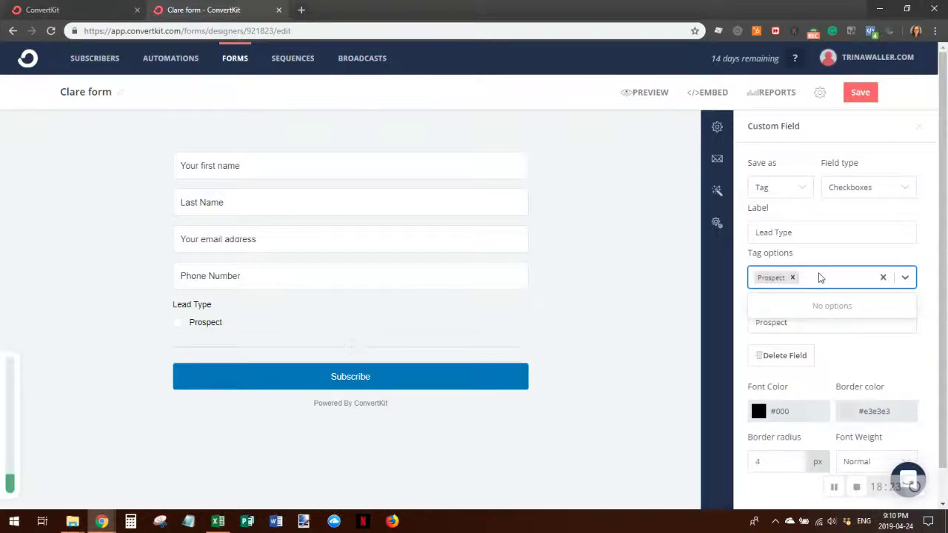
{"action": "type", "text": "Lead"}
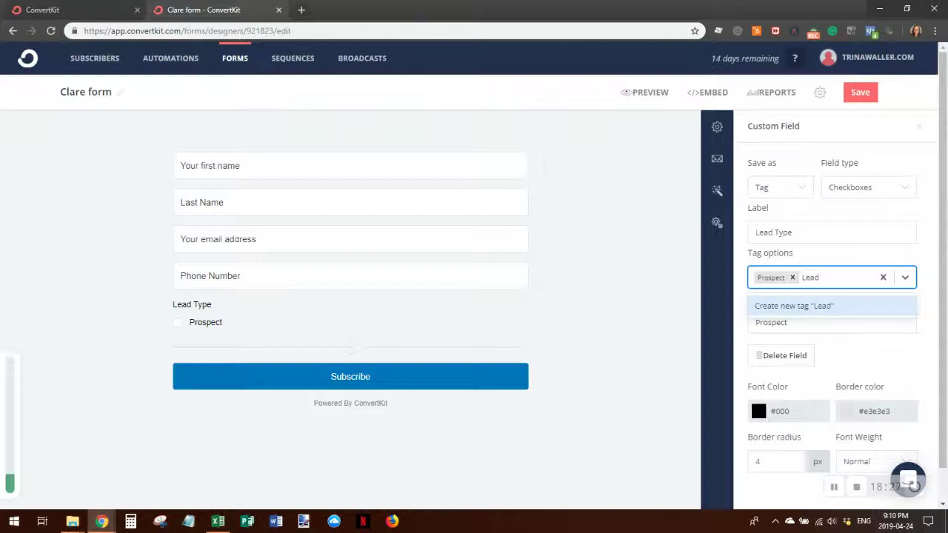
{"action": "left_click", "coordinate": [809, 307]}
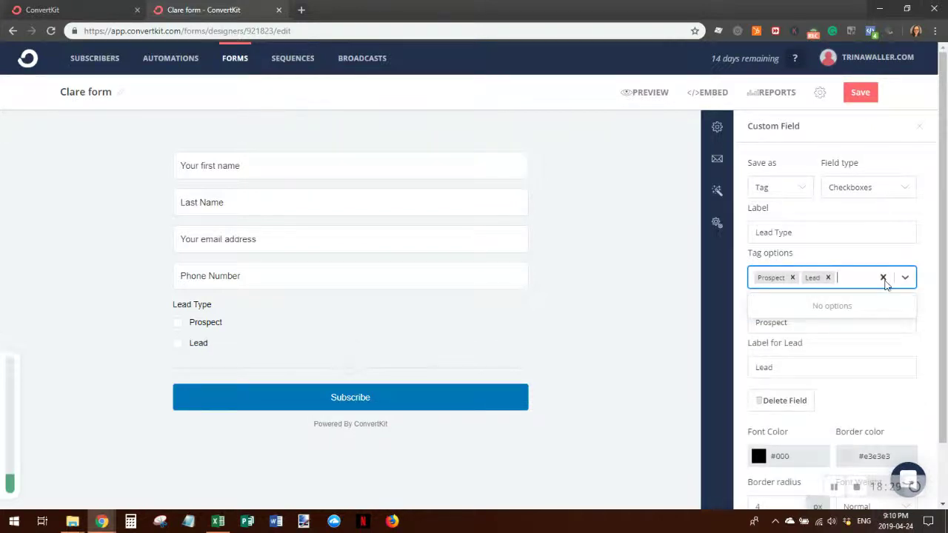
{"action": "type", "text": "Customer"}
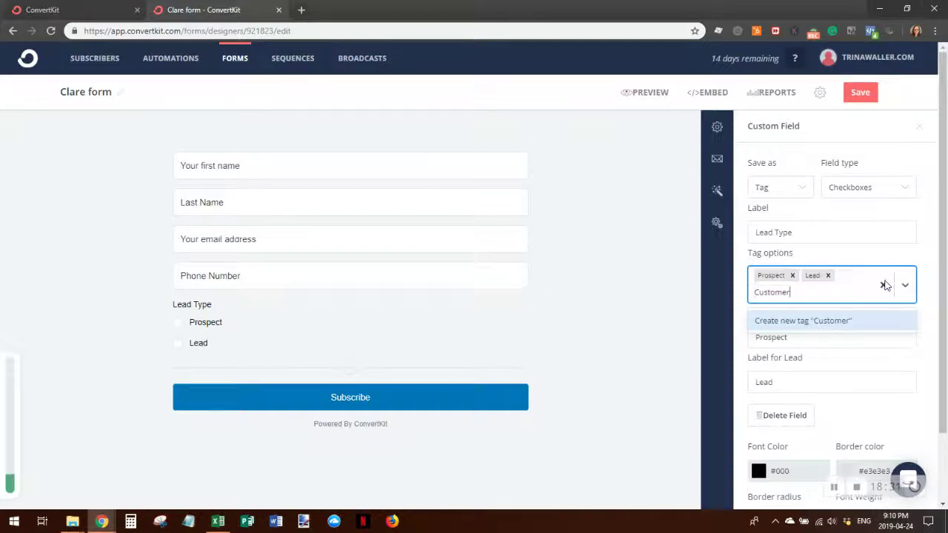
{"action": "left_click", "coordinate": [814, 321]}
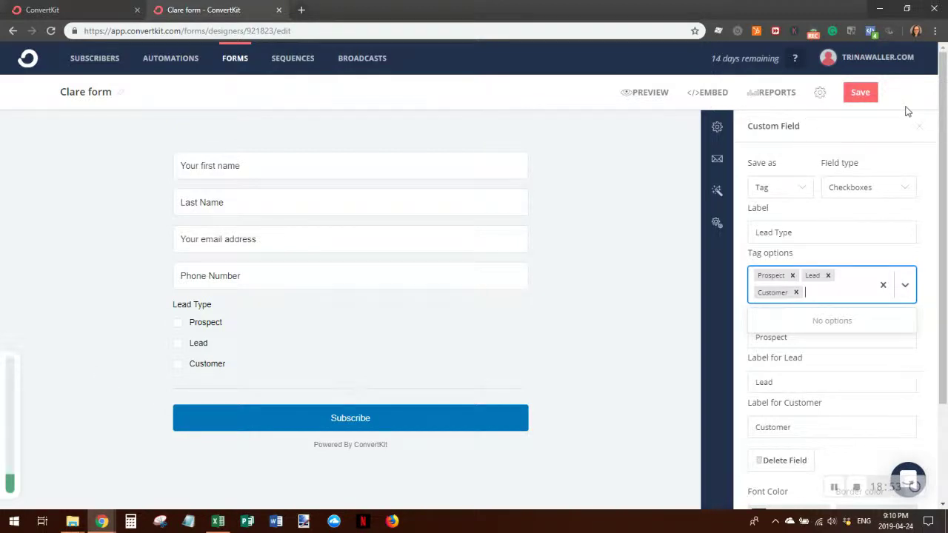
- Save Clare form with its Lead Type tags and go to the Subscribers page
{"action": "left_click", "coordinate": [861, 94]}
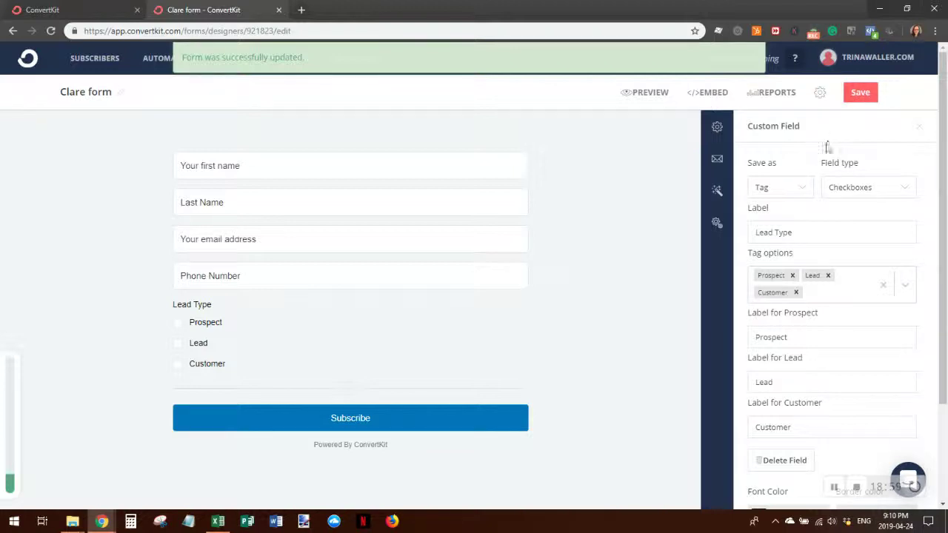
{"action": "left_click", "coordinate": [819, 95]}
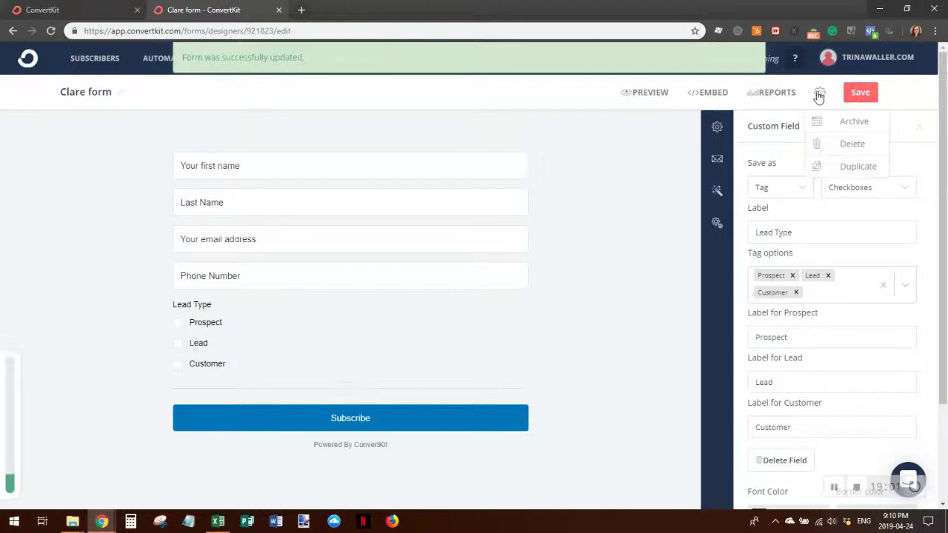
{"action": "left_click", "coordinate": [819, 94]}
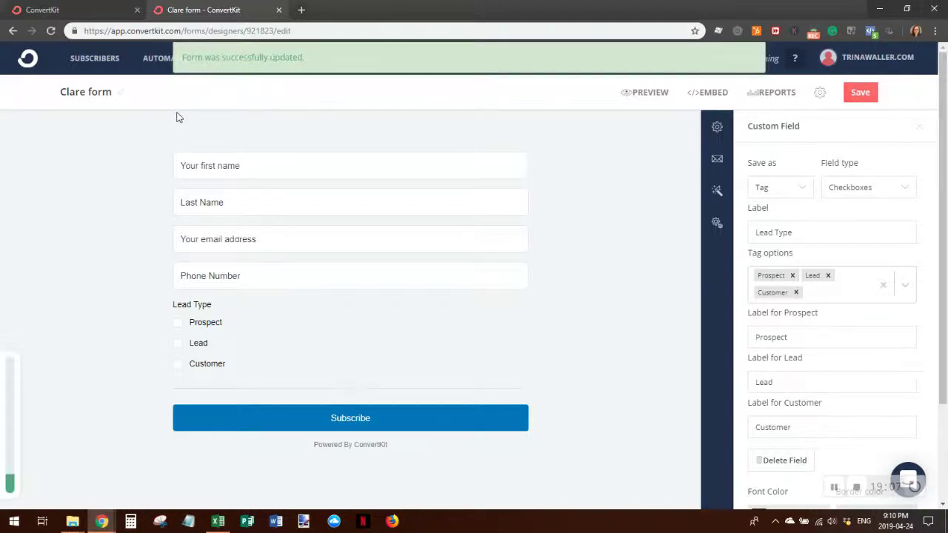
{"action": "left_click", "coordinate": [94, 61]}
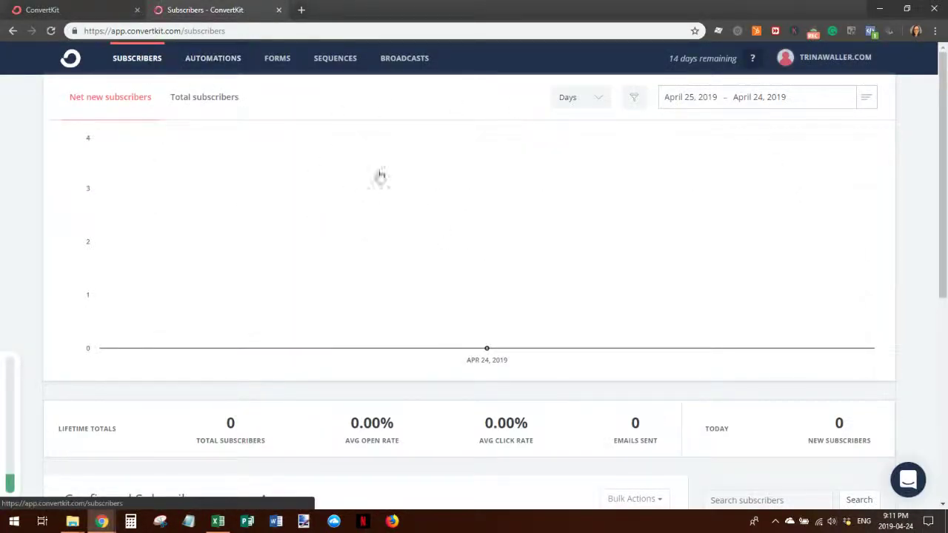
- Start a new subscriber CSV import and load Sample Addresses.csv
{"action": "scroll", "coordinate": [363, 319], "scroll_direction": "down", "scroll_amount": 1}
{"action": "scroll", "coordinate": [363, 318], "scroll_direction": "down", "scroll_amount": 4}
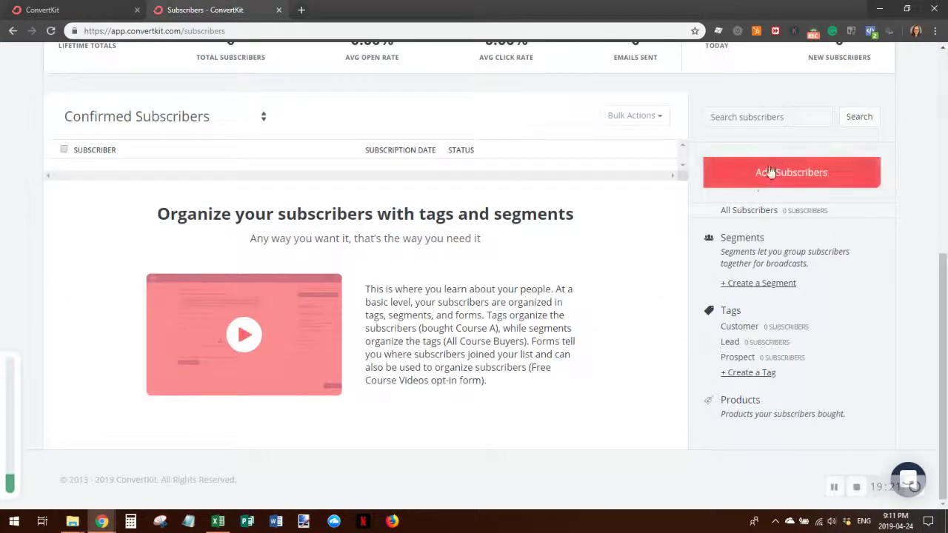
{"action": "left_click", "coordinate": [770, 174]}
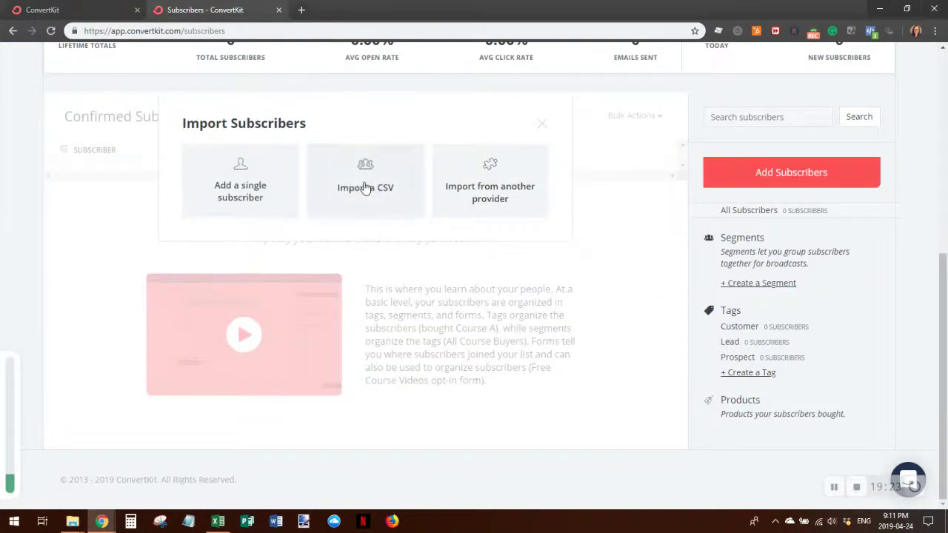
{"action": "left_click", "coordinate": [389, 183]}
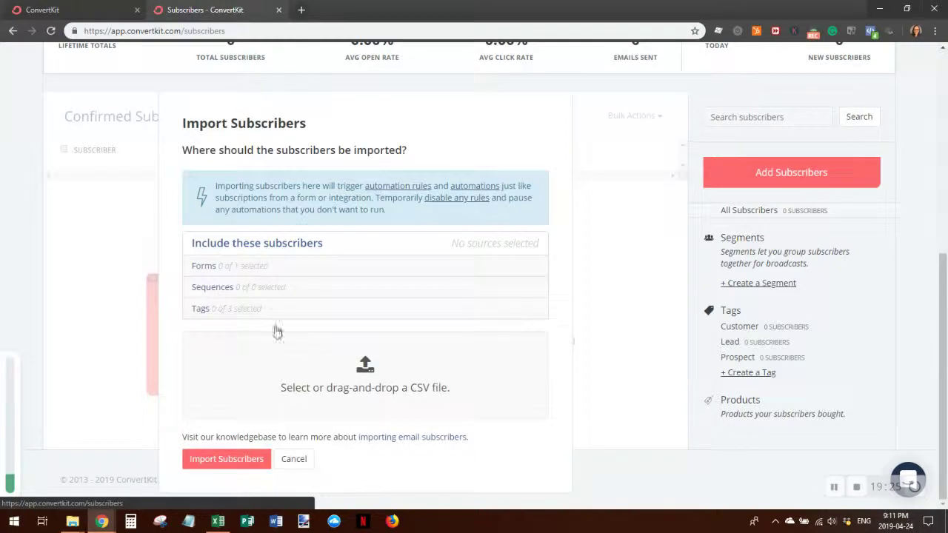
{"action": "left_click", "coordinate": [352, 380]}
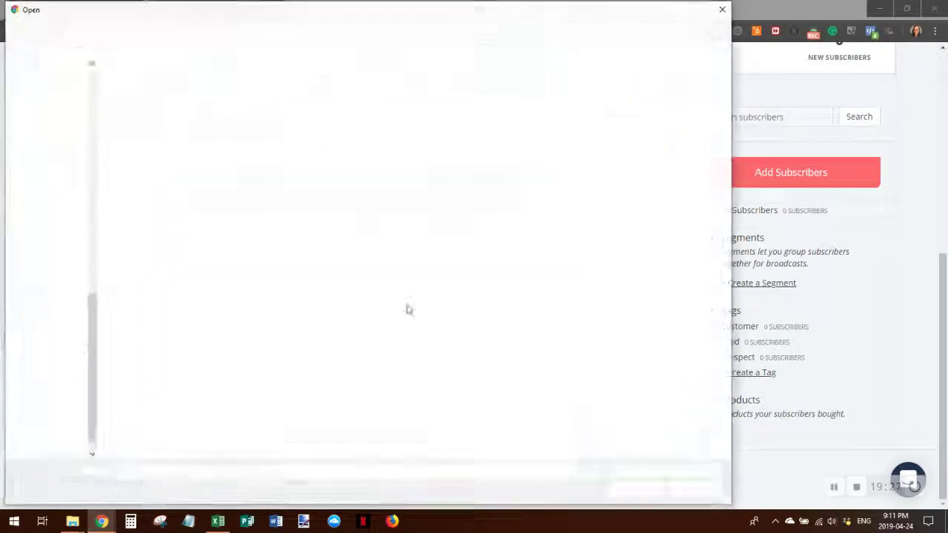
{"action": "left_click", "coordinate": [208, 100]}
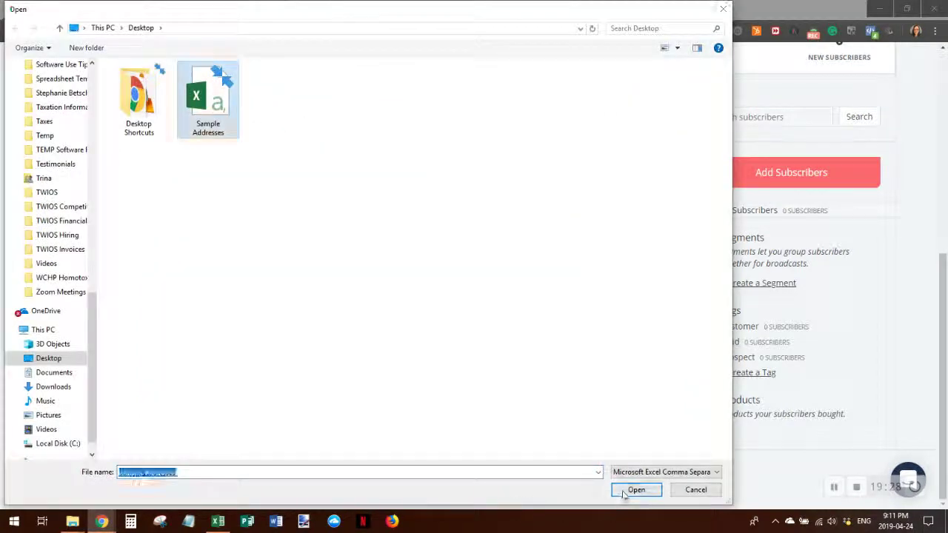
{"action": "left_click", "coordinate": [626, 492]}
{"action": "scroll", "coordinate": [616, 348], "scroll_direction": "up", "scroll_amount": 1}
- Map the First Name column to first name; leave Last Name and Phone Number unmapped
{"action": "scroll", "coordinate": [613, 368], "scroll_direction": "down", "scroll_amount": 4}
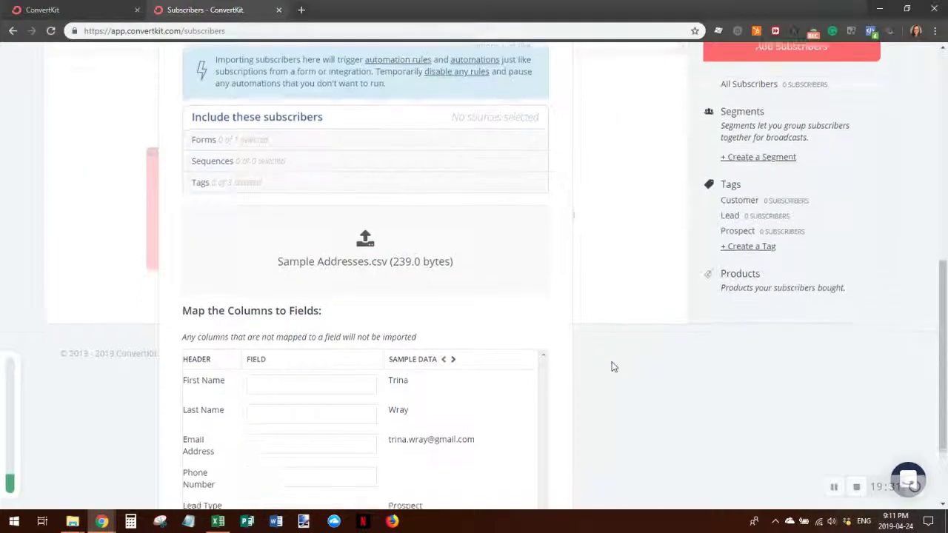
{"action": "left_click", "coordinate": [258, 273]}
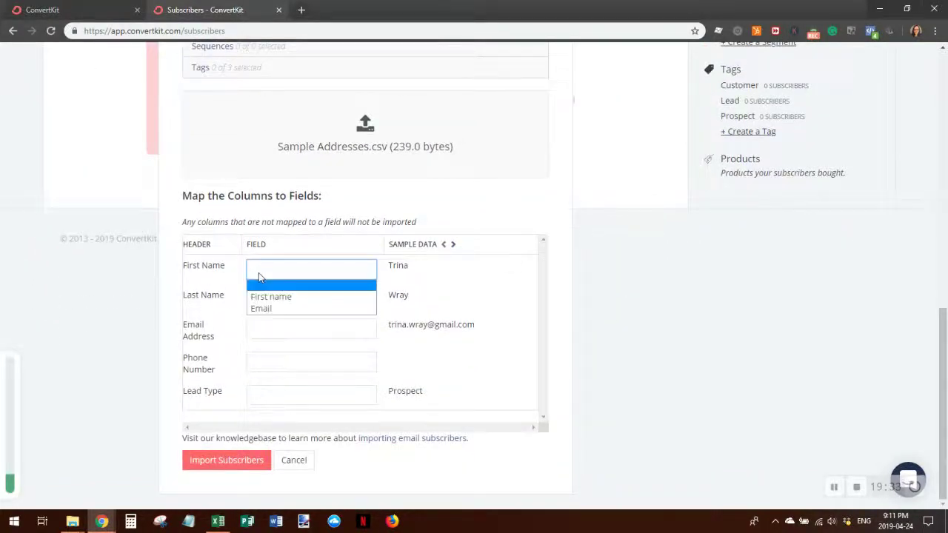
{"action": "left_click", "coordinate": [262, 300]}
{"action": "left_click", "coordinate": [261, 301]}
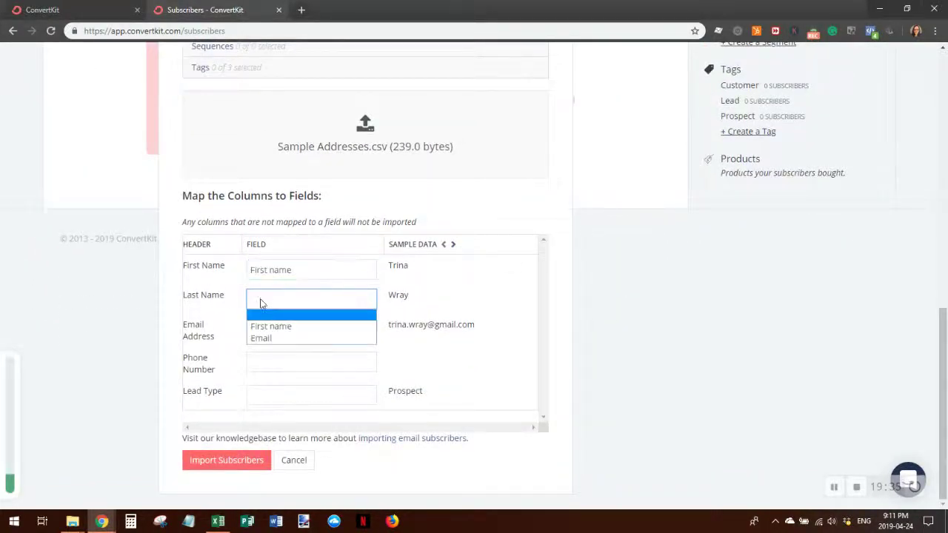
{"action": "left_click", "coordinate": [270, 301]}
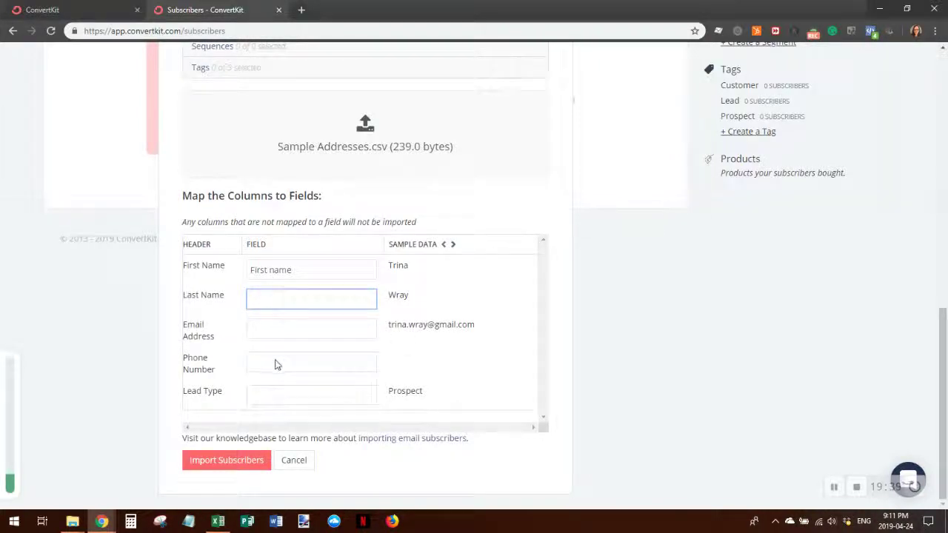
{"action": "left_click", "coordinate": [272, 366]}
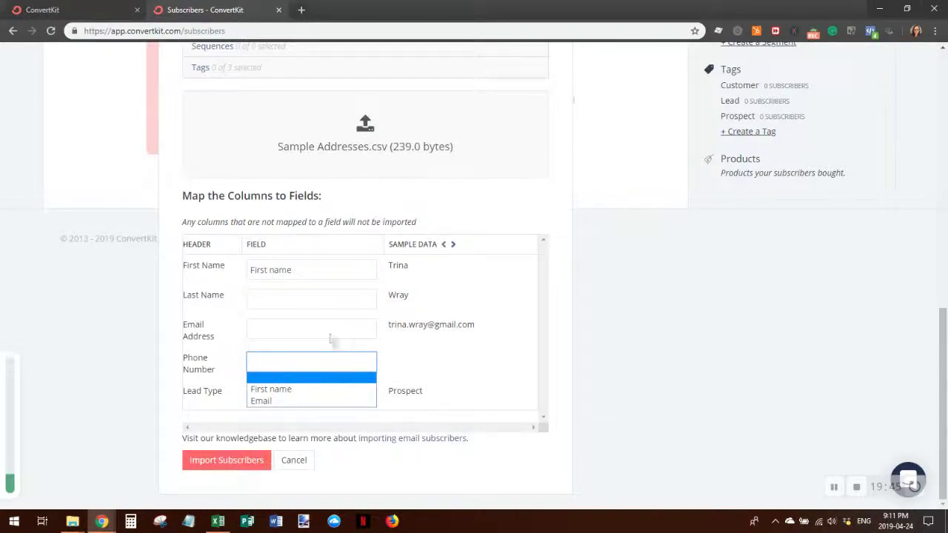
{"action": "left_click", "coordinate": [288, 303]}
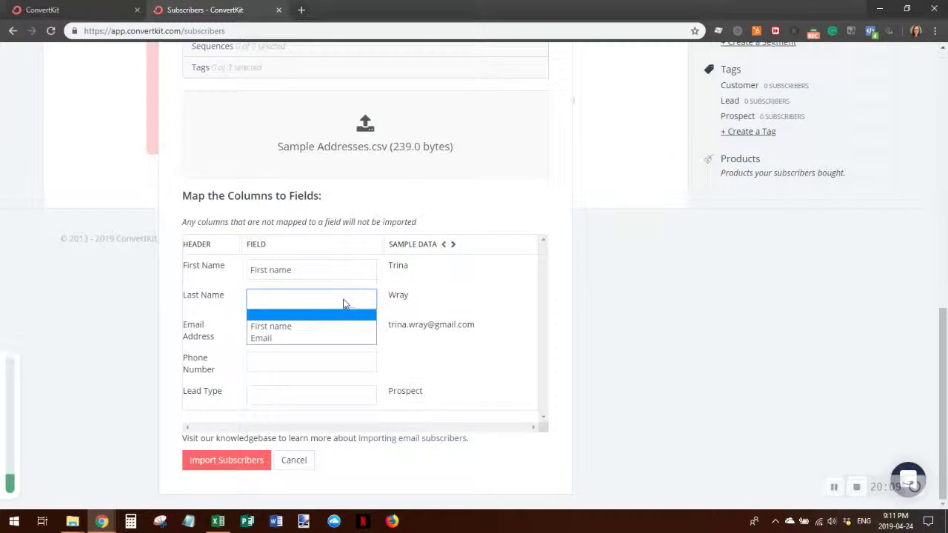
{"action": "left_click", "coordinate": [343, 303]}
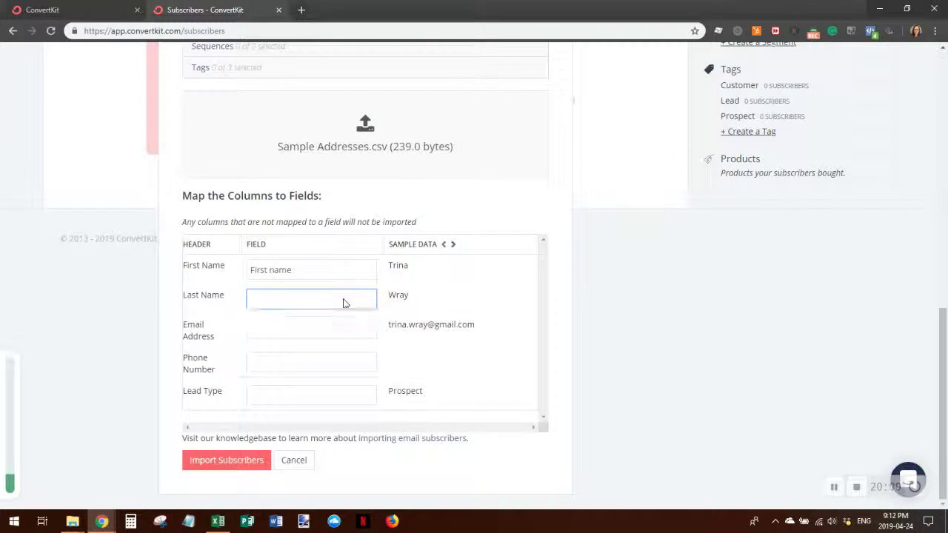
{"action": "left_click", "coordinate": [270, 371]}
{"action": "left_click", "coordinate": [286, 366]}
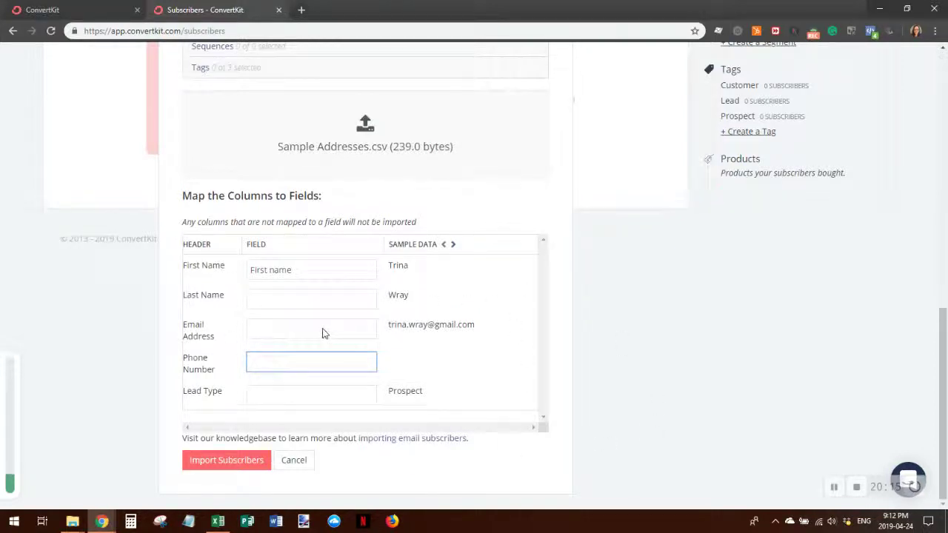
- Try to import Sample Addresses.csv, which is rejected with form/tag and Email mapping errors
{"action": "scroll", "coordinate": [351, 336], "scroll_direction": "up", "scroll_amount": 3}
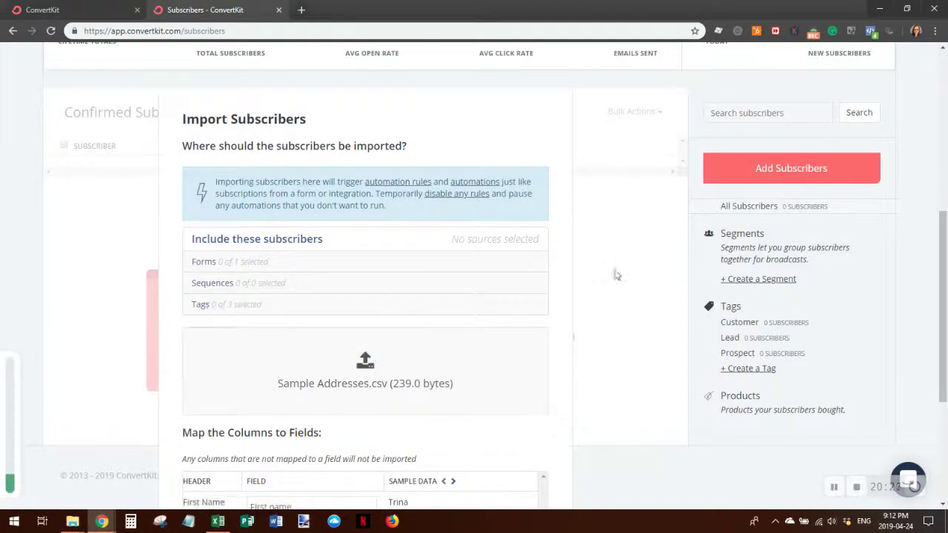
{"action": "scroll", "coordinate": [487, 267], "scroll_direction": "up", "scroll_amount": 2}
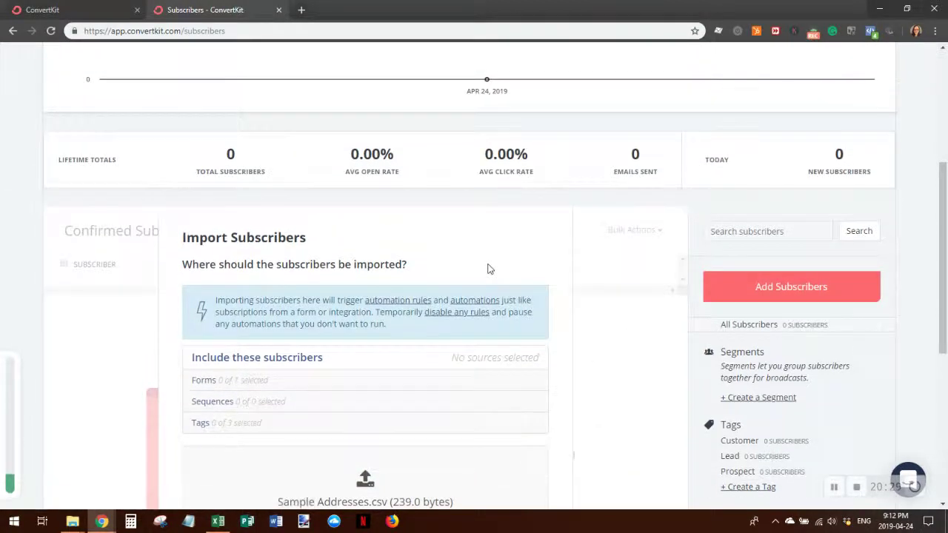
{"action": "scroll", "coordinate": [488, 269], "scroll_direction": "down", "scroll_amount": 5}
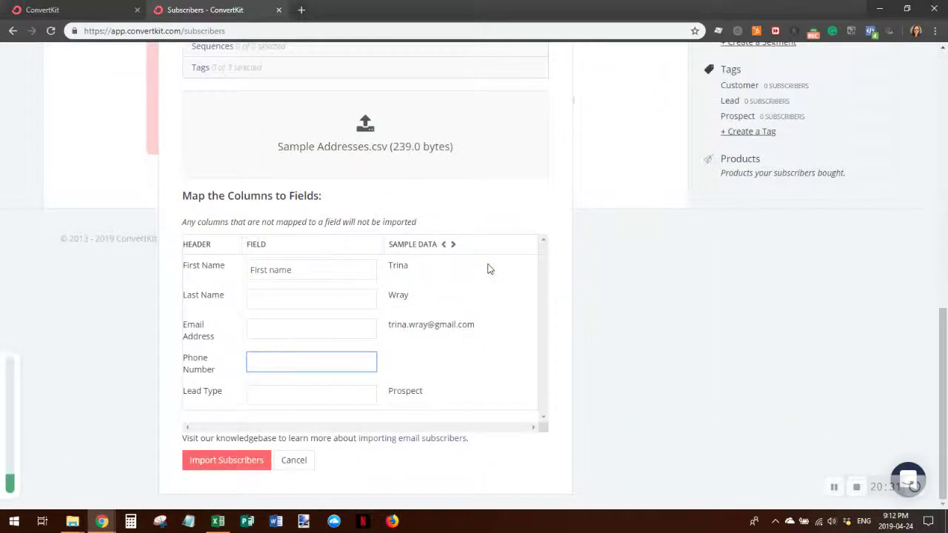
{"action": "left_click", "coordinate": [214, 459]}
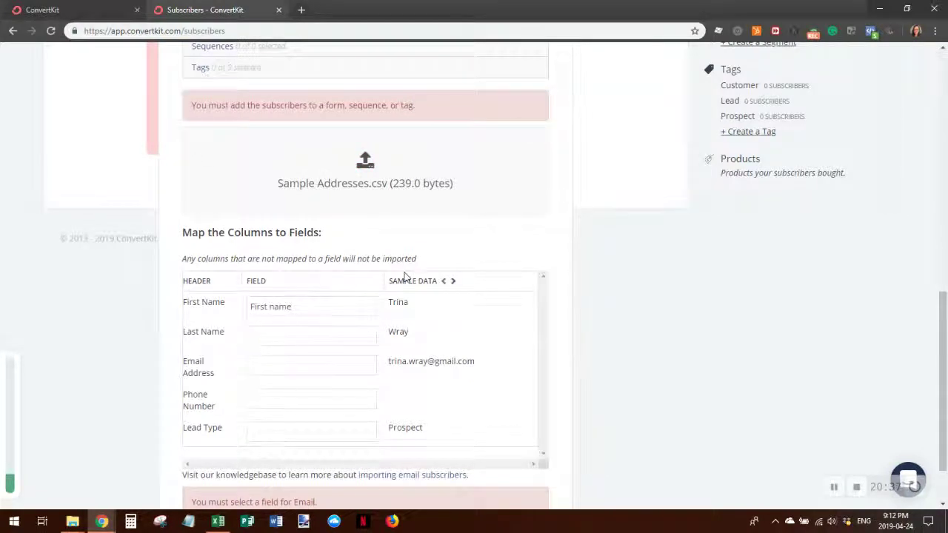
- Add the imported subscribers to the Clare form
{"action": "scroll", "coordinate": [355, 244], "scroll_direction": "up", "scroll_amount": 1}
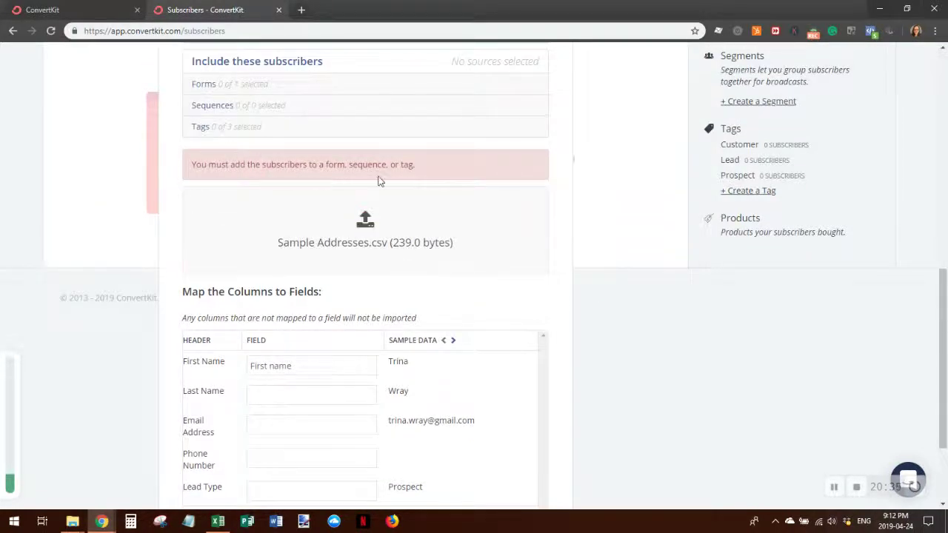
{"action": "scroll", "coordinate": [348, 188], "scroll_direction": "up", "scroll_amount": 1}
{"action": "left_click", "coordinate": [239, 148]}
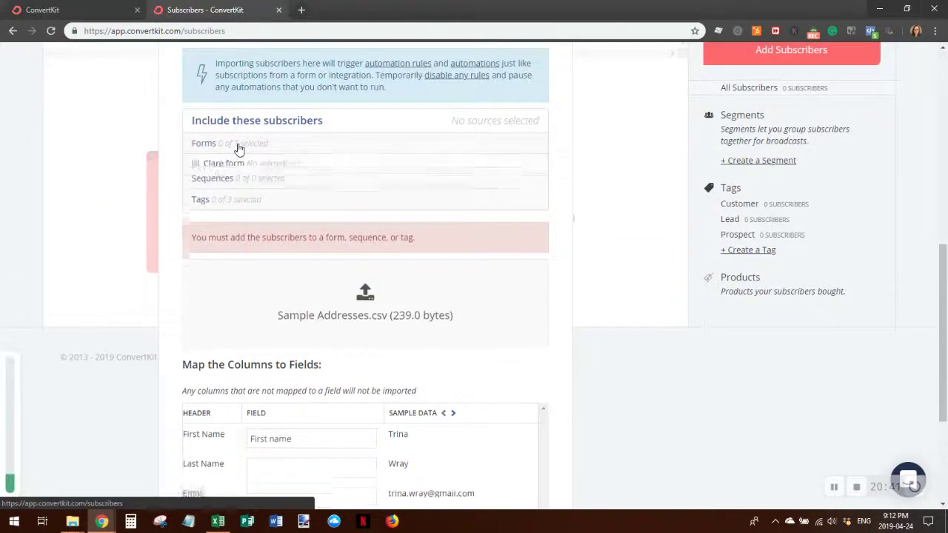
{"action": "left_click", "coordinate": [196, 163]}
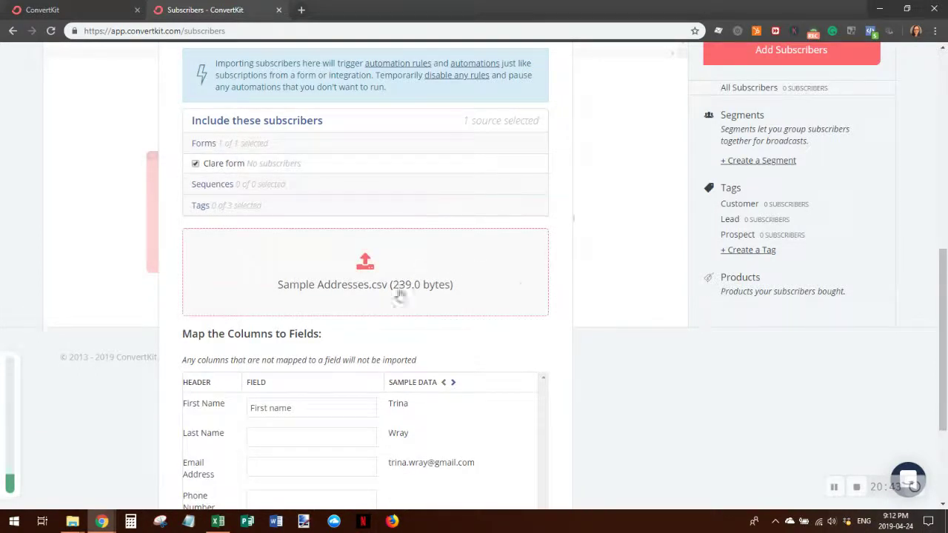
- Map the Email Address column to Email, keep Last Name unmapped, and submit the import
{"action": "scroll", "coordinate": [525, 282], "scroll_direction": "down", "scroll_amount": 2}
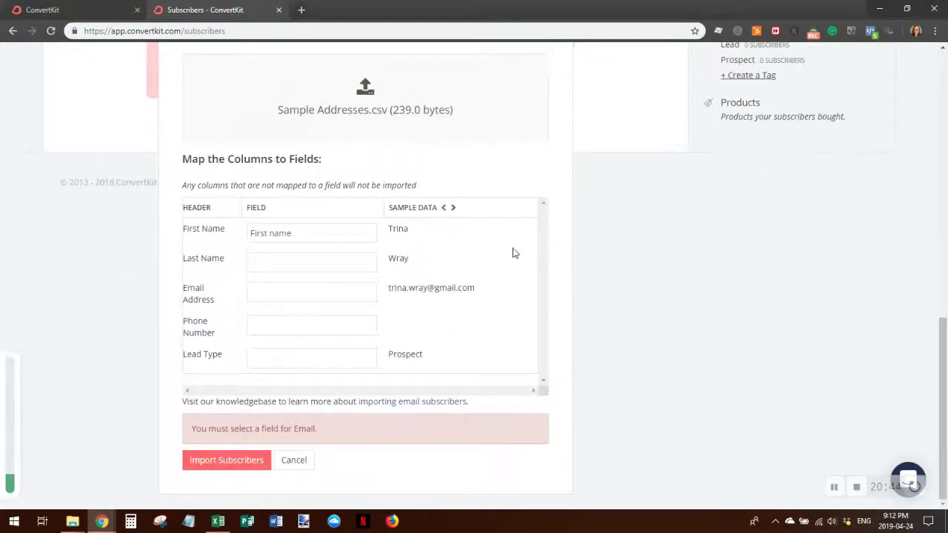
{"action": "left_click", "coordinate": [267, 263]}
{"action": "left_click", "coordinate": [268, 265]}
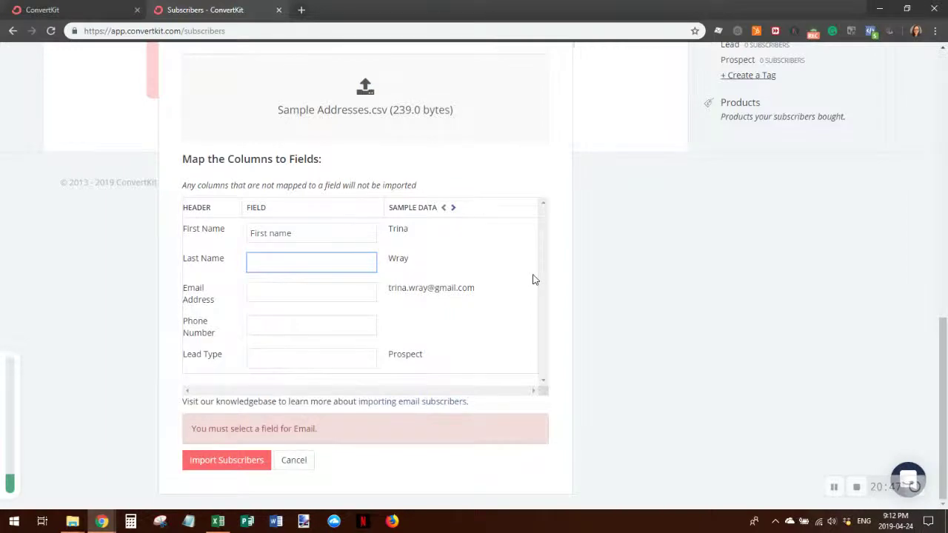
{"action": "scroll", "coordinate": [533, 278], "scroll_direction": "up", "scroll_amount": 4}
{"action": "scroll", "coordinate": [533, 278], "scroll_direction": "down", "scroll_amount": 4}
{"action": "left_click", "coordinate": [307, 293]}
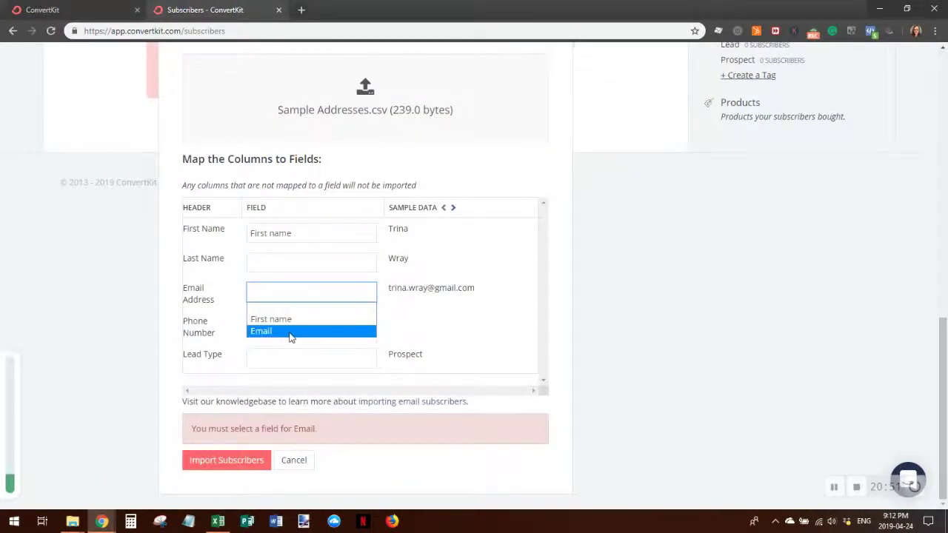
{"action": "left_click", "coordinate": [290, 332]}
{"action": "left_click", "coordinate": [245, 460]}
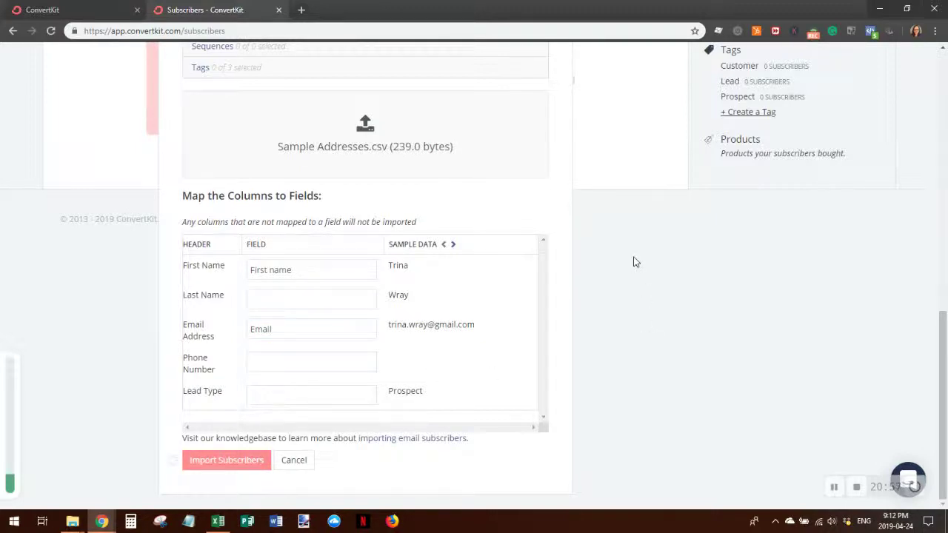
{"action": "scroll", "coordinate": [569, 263], "scroll_direction": "up", "scroll_amount": 2}
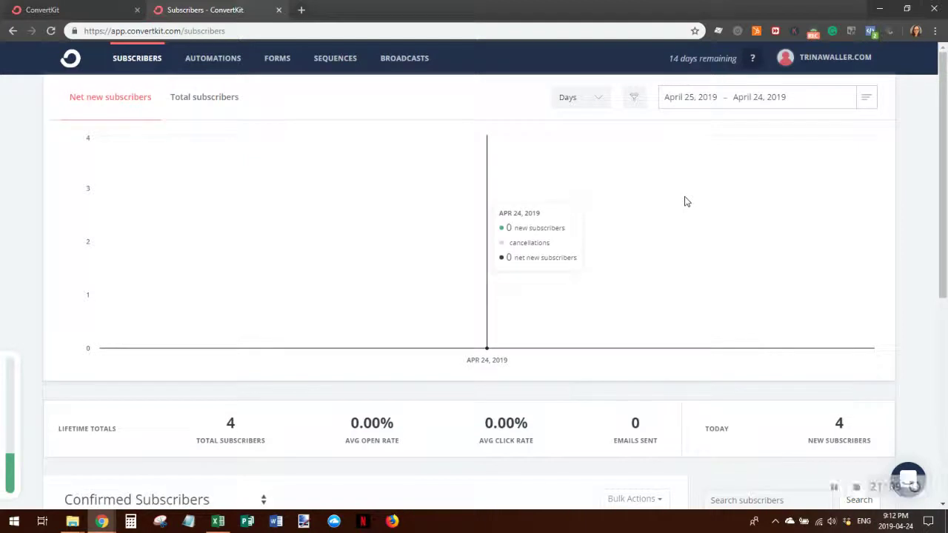
- Switch the Subscribers chart to total subscribers, showing 4 total and 4 new today
{"action": "scroll", "coordinate": [685, 206], "scroll_direction": "down", "scroll_amount": 2}
{"action": "scroll", "coordinate": [686, 206], "scroll_direction": "down", "scroll_amount": 3}
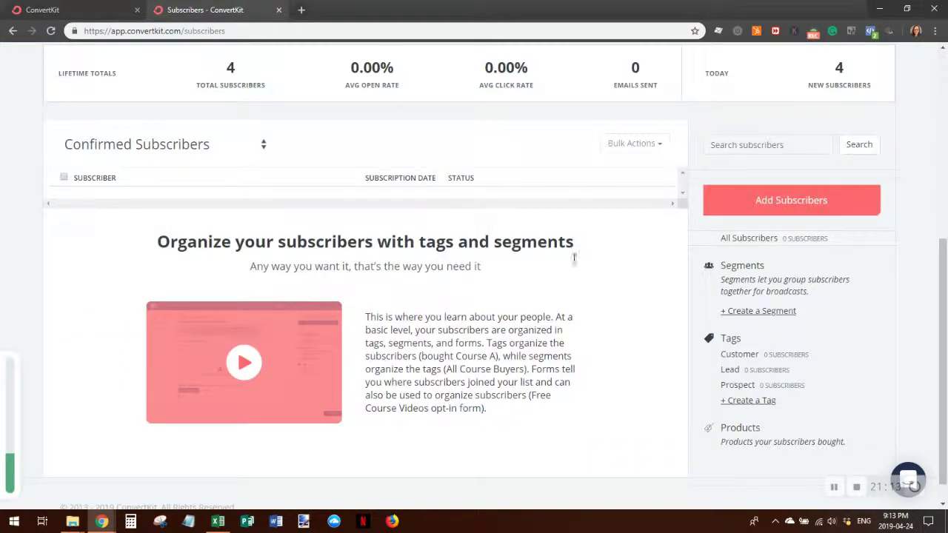
{"action": "scroll", "coordinate": [661, 253], "scroll_direction": "down", "scroll_amount": 1}
{"action": "scroll", "coordinate": [634, 370], "scroll_direction": "up", "scroll_amount": 5}
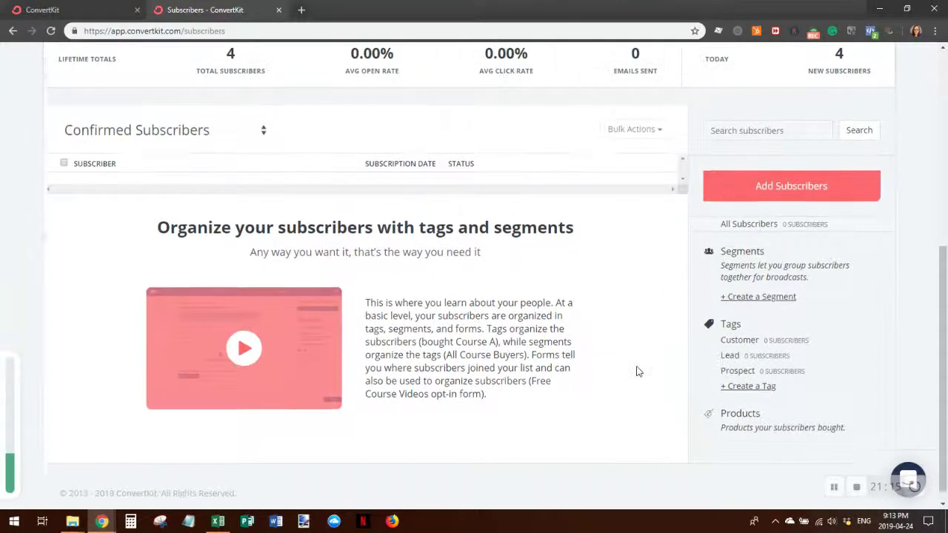
{"action": "scroll", "coordinate": [861, 299], "scroll_direction": "down", "scroll_amount": 3}
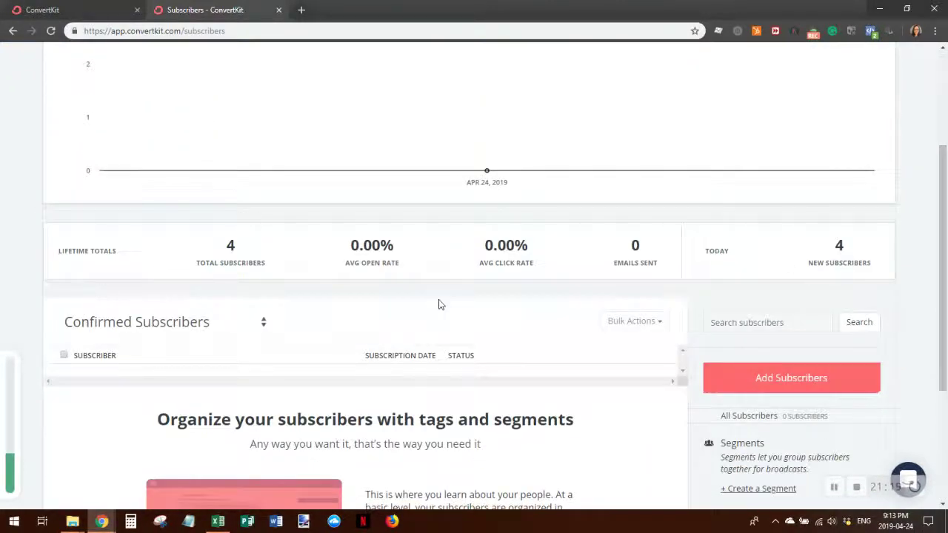
{"action": "scroll", "coordinate": [557, 360], "scroll_direction": "down", "scroll_amount": 3}
{"action": "scroll", "coordinate": [852, 390], "scroll_direction": "up", "scroll_amount": 5}
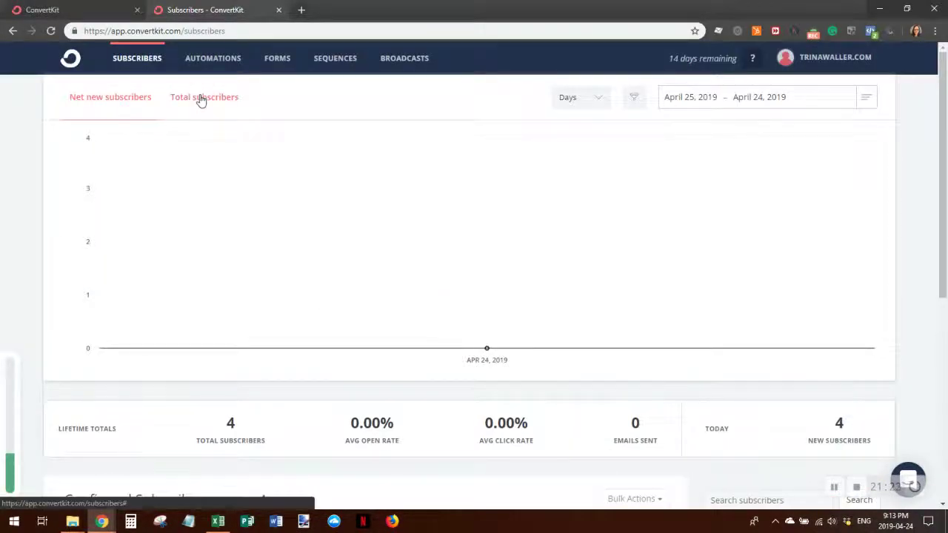
{"action": "left_click", "coordinate": [200, 99]}
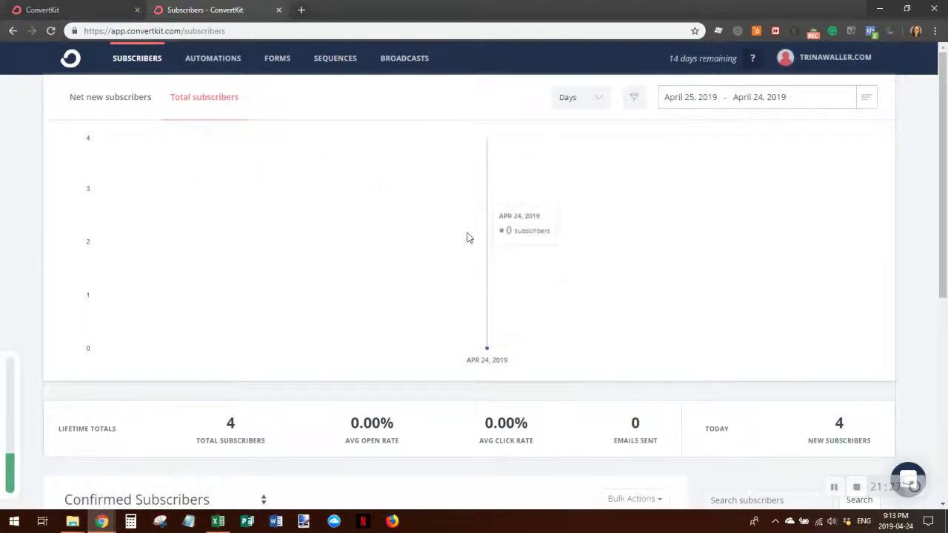
- Check the Confirmed Subscribers list, which is empty, and open the status filter dropdown
{"action": "scroll", "coordinate": [623, 290], "scroll_direction": "down", "scroll_amount": 5}
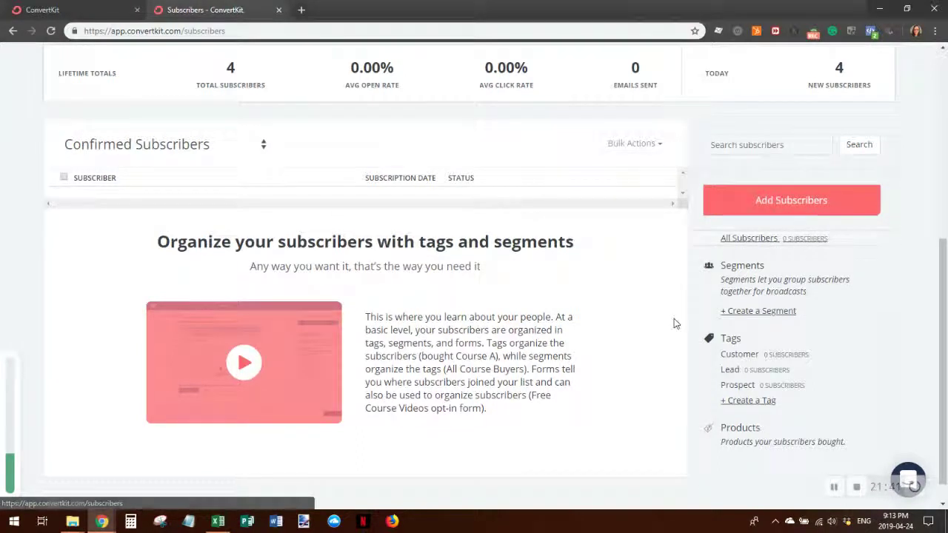
{"action": "scroll", "coordinate": [674, 321], "scroll_direction": "down", "scroll_amount": 1}
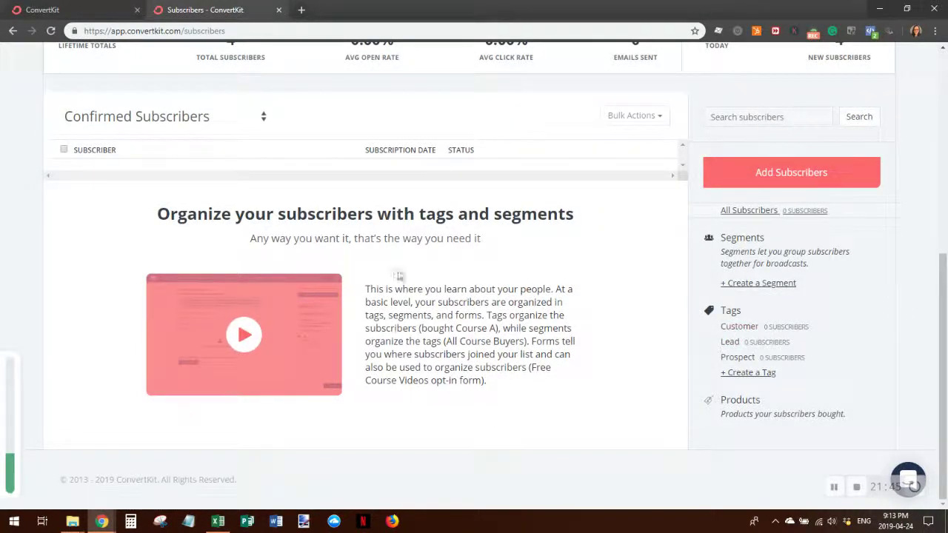
{"action": "scroll", "coordinate": [385, 319], "scroll_direction": "up", "scroll_amount": 4}
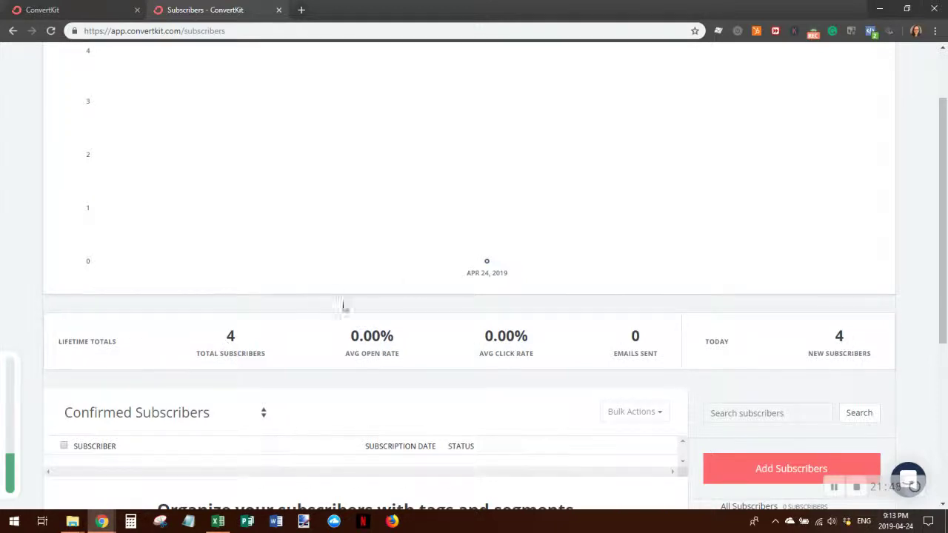
{"action": "scroll", "coordinate": [328, 296], "scroll_direction": "down", "scroll_amount": 3}
{"action": "left_click", "coordinate": [263, 178]}
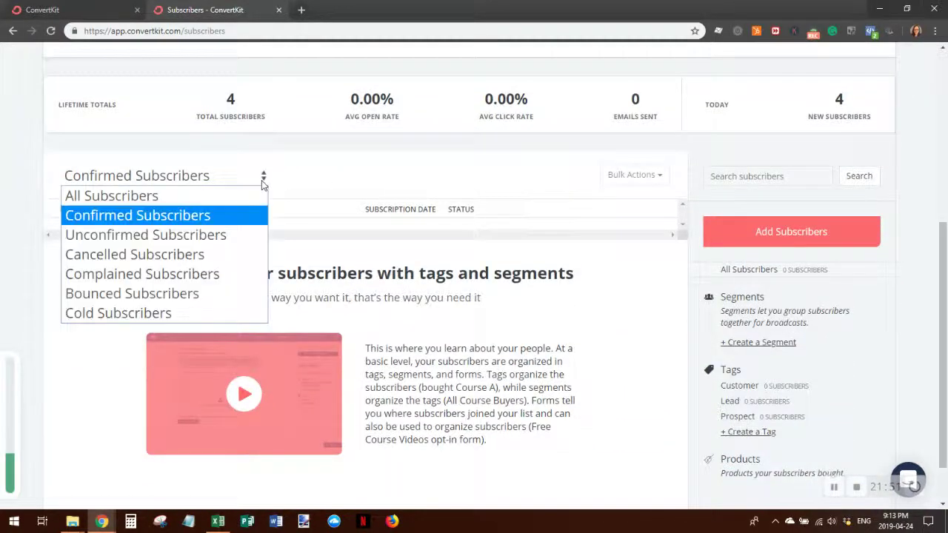
- Show All Subscribers and open the first imported subscriber's profile
{"action": "left_click", "coordinate": [209, 195]}
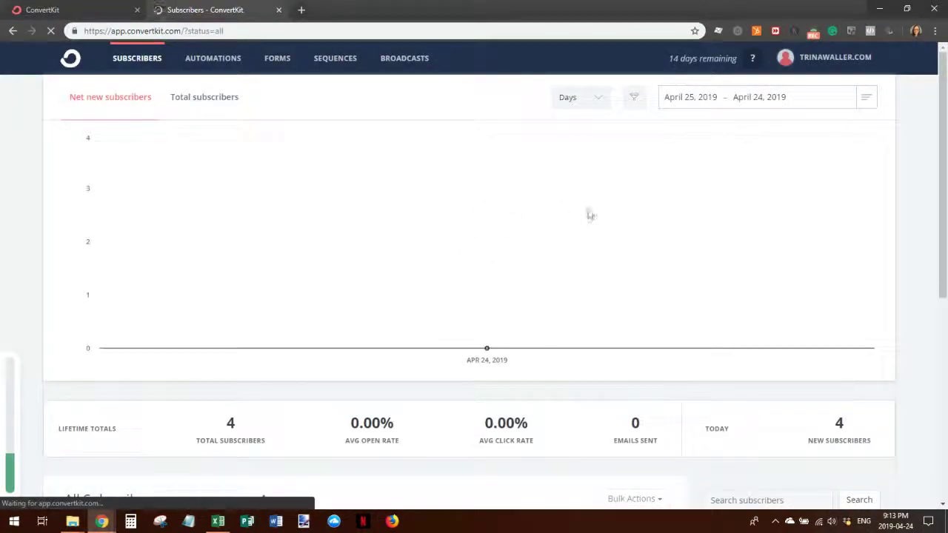
{"action": "scroll", "coordinate": [585, 214], "scroll_direction": "down", "scroll_amount": 3}
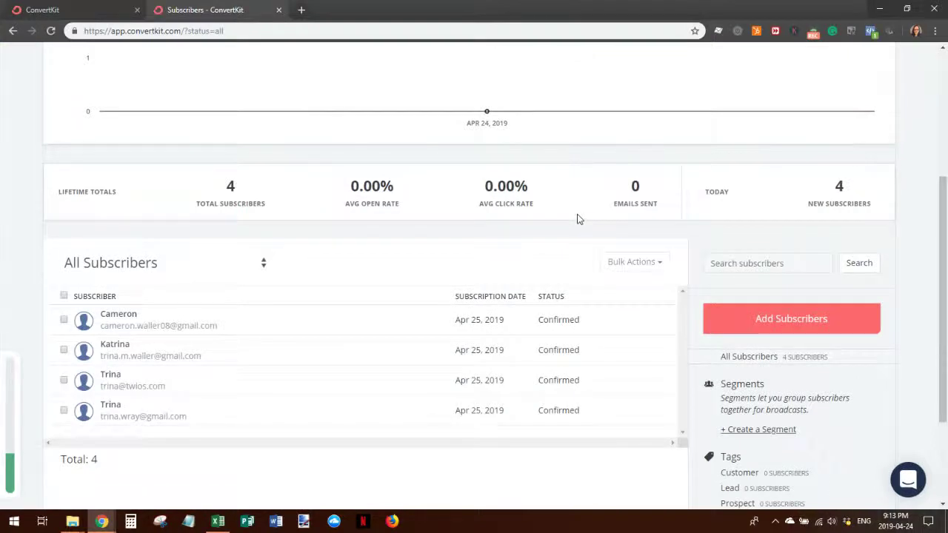
{"action": "scroll", "coordinate": [571, 214], "scroll_direction": "down", "scroll_amount": 2}
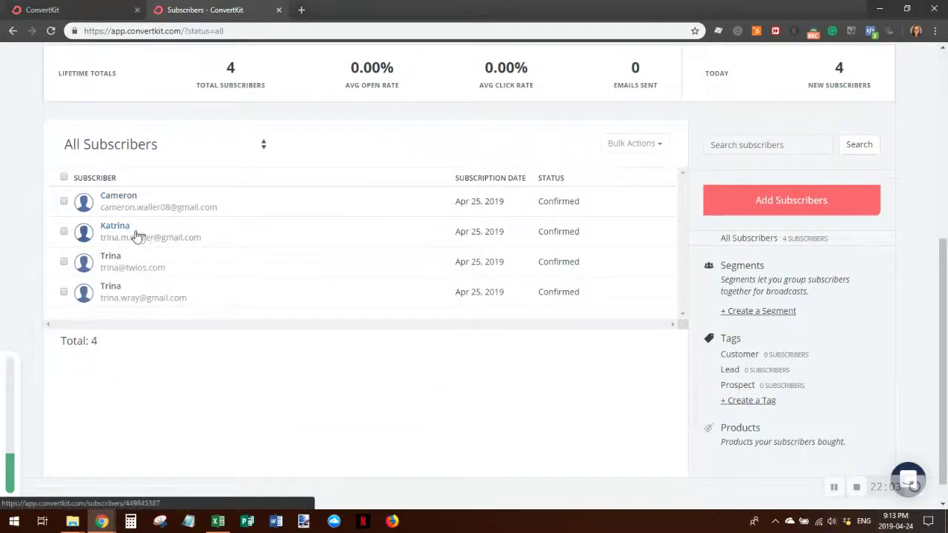
{"action": "scroll", "coordinate": [256, 222], "scroll_direction": "down", "scroll_amount": 1}
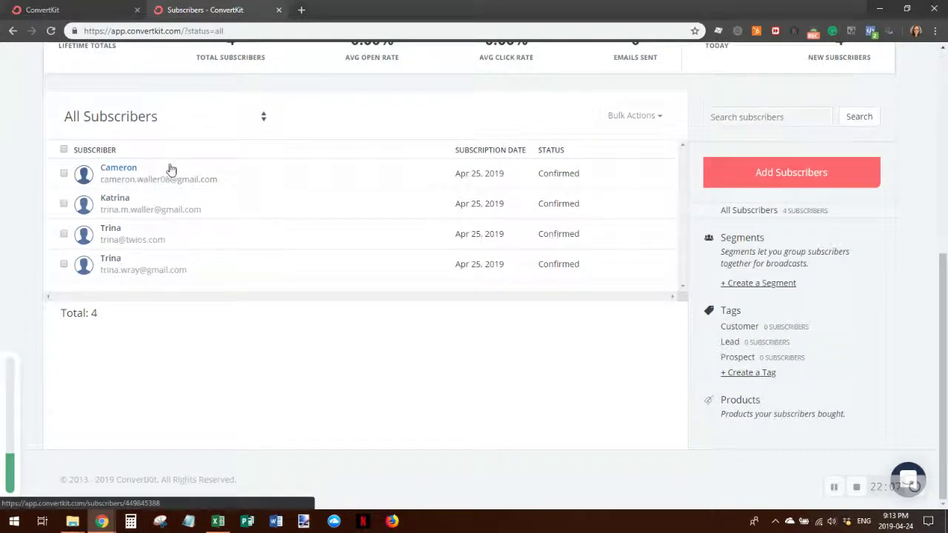
{"action": "left_click", "coordinate": [116, 169]}
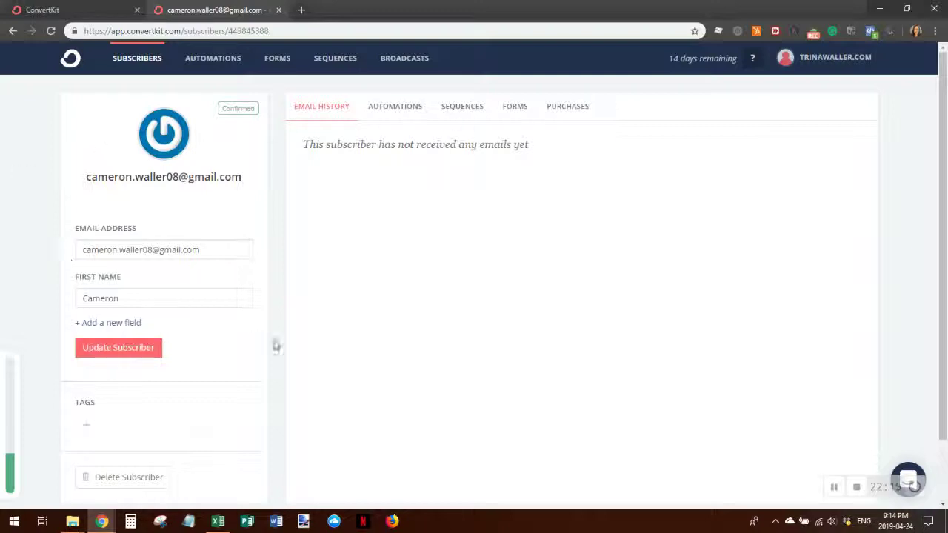
- Add a Last Name field holding the subscriber's surname and update the subscriber
{"action": "left_click", "coordinate": [129, 323]}
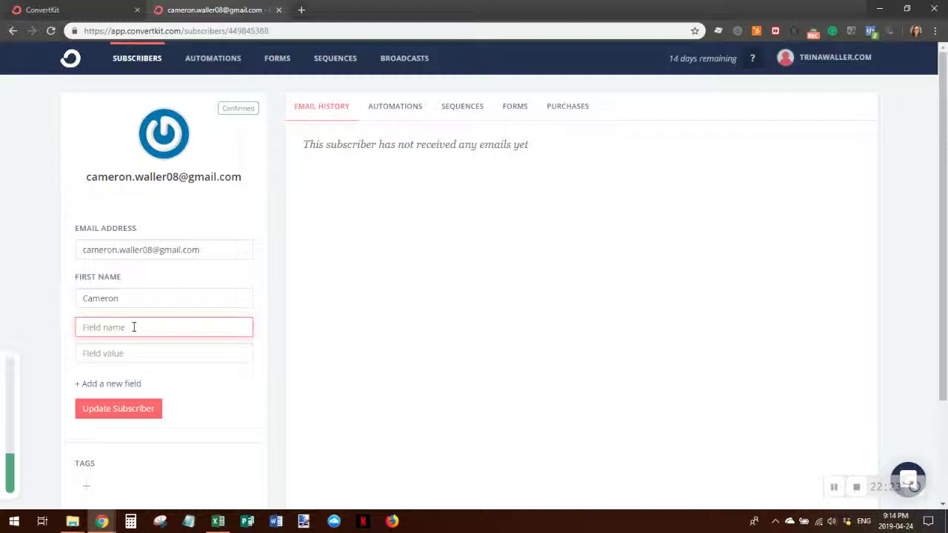
{"action": "type", "text": "F"}
{"action": "key", "text": "BackSpace"}
{"action": "type", "text": "Last Name"}
{"action": "key", "text": "Tab"}
{"action": "type", "text": "Wller"}
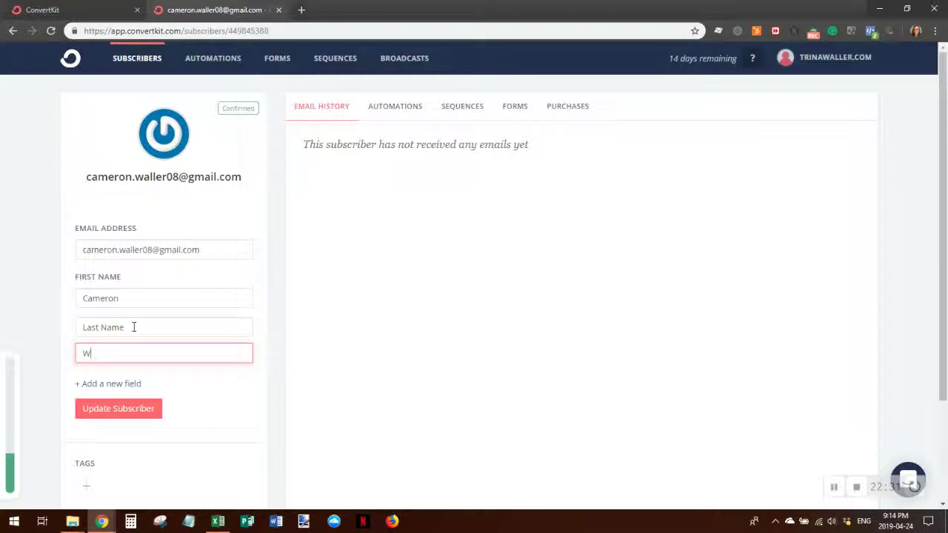
{"action": "key", "text": "BackSpace"}
{"action": "key", "text": "BackSpace"}
{"action": "key", "text": "BackSpace"}
{"action": "type", "text": "aller"}
{"action": "left_click", "coordinate": [128, 412]}
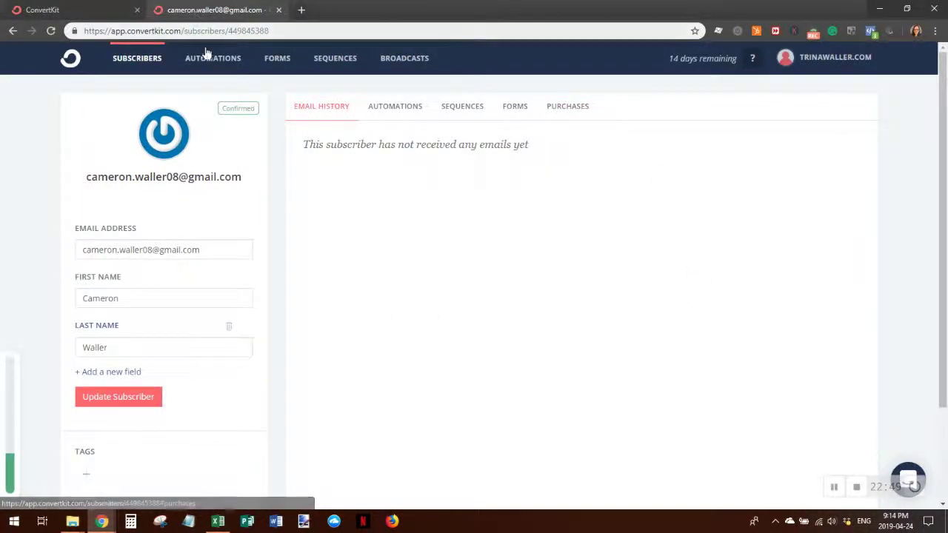
{"action": "left_click", "coordinate": [138, 59]}
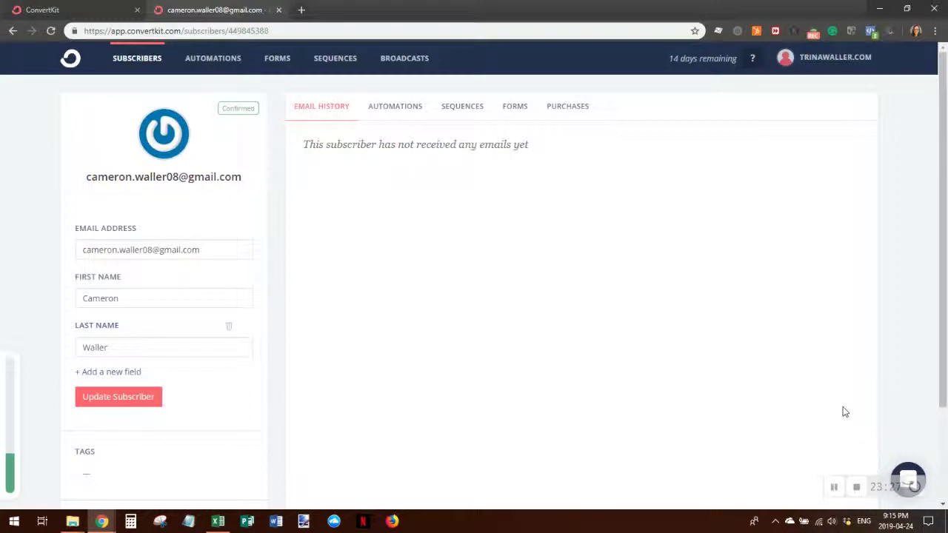
{"action": "left_click", "coordinate": [834, 487]}
{"action": "left_click", "coordinate": [753, 59]}
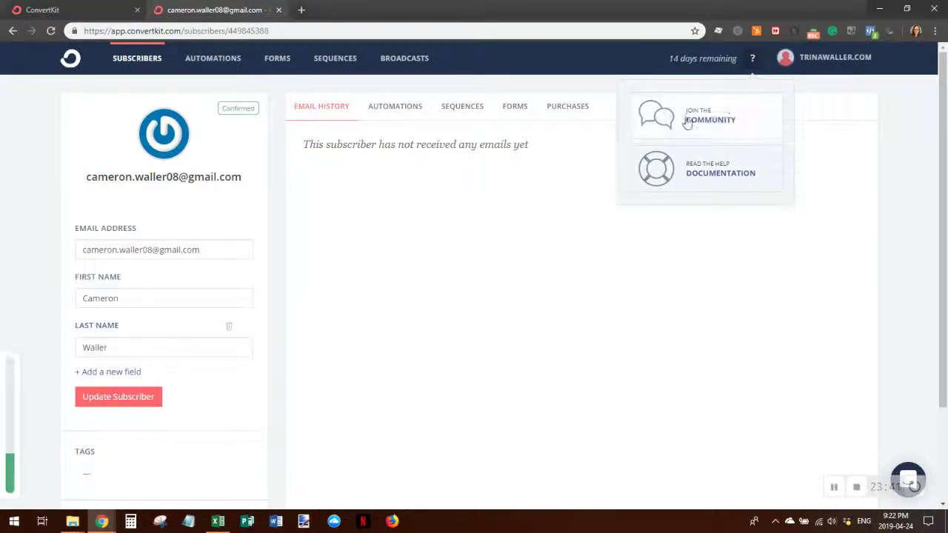
{"action": "left_click", "coordinate": [753, 60]}
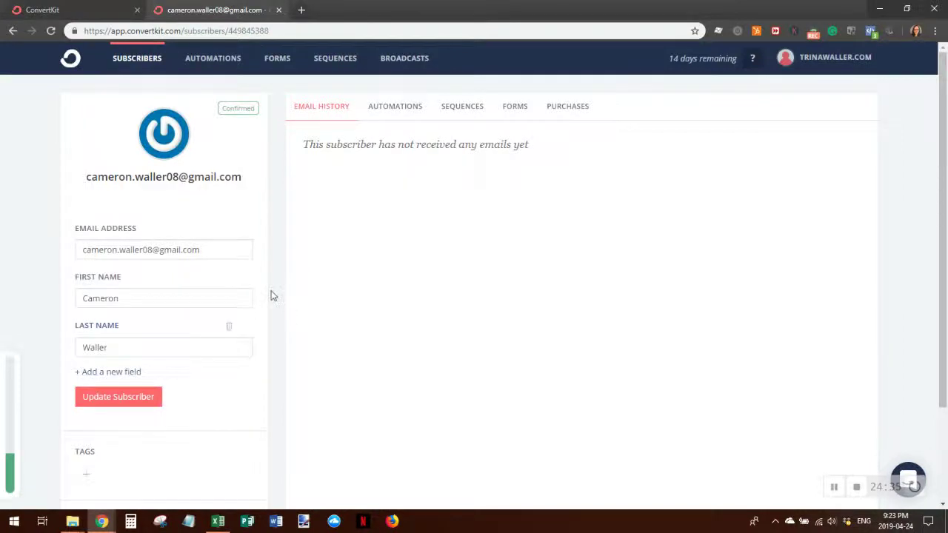
- Add the Prospect tag to the first subscriber's profile under Tags
{"action": "scroll", "coordinate": [271, 297], "scroll_direction": "down", "scroll_amount": 3}
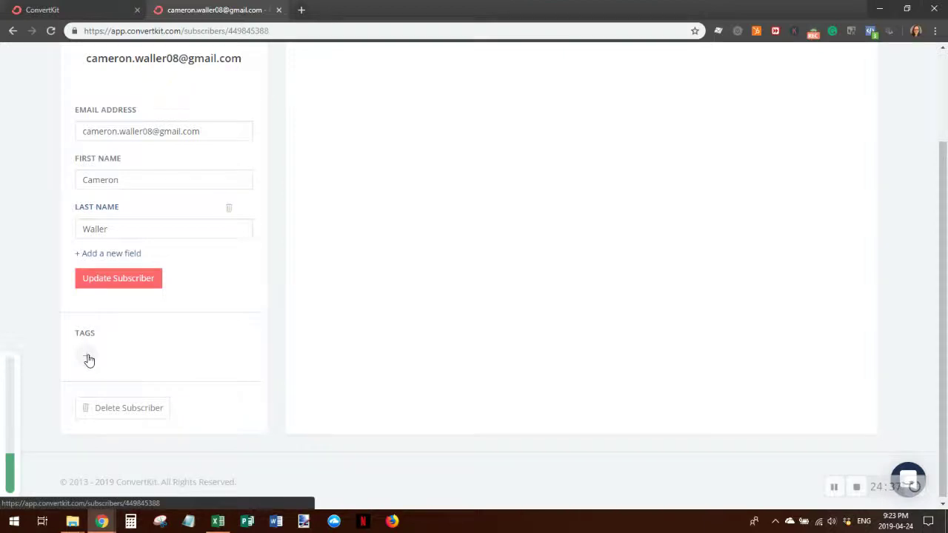
{"action": "left_click", "coordinate": [87, 360]}
{"action": "left_click", "coordinate": [139, 382]}
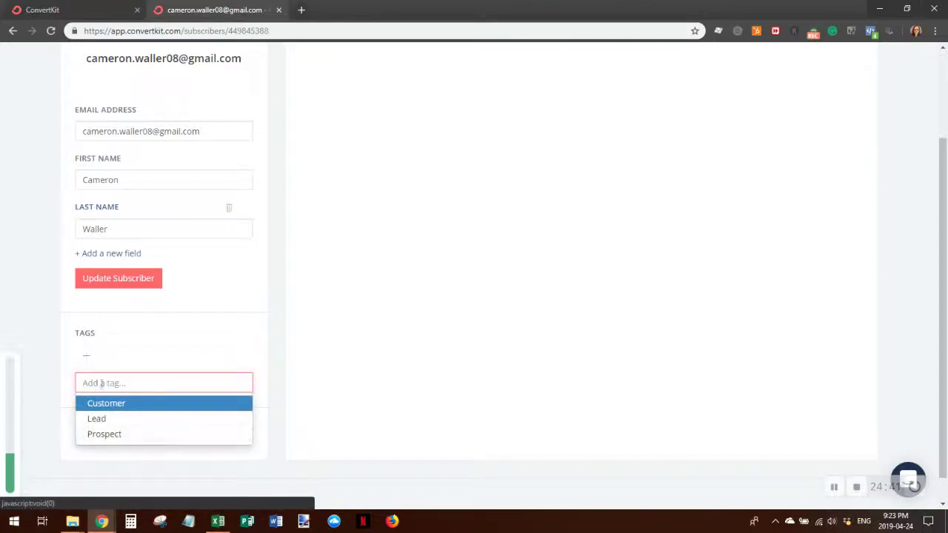
{"action": "type", "text": "Test"}
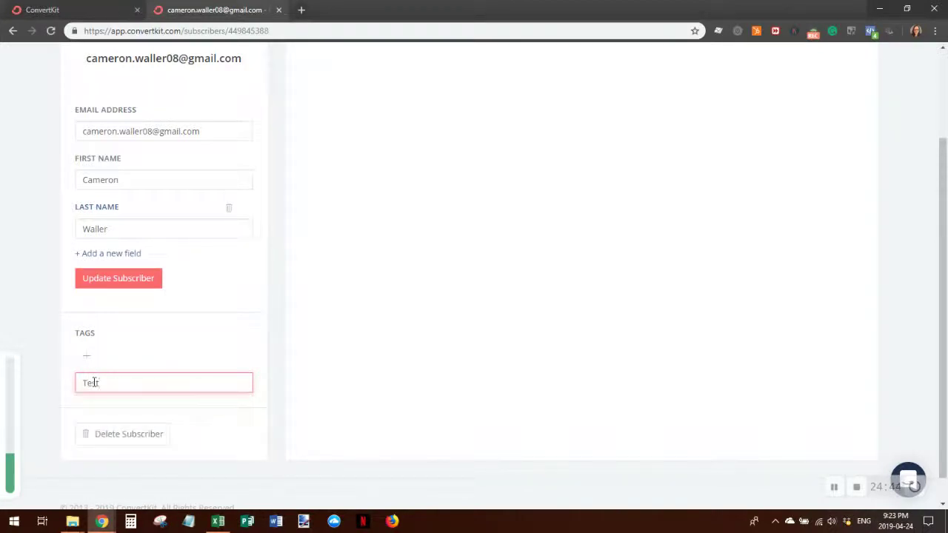
{"action": "key", "text": "Return"}
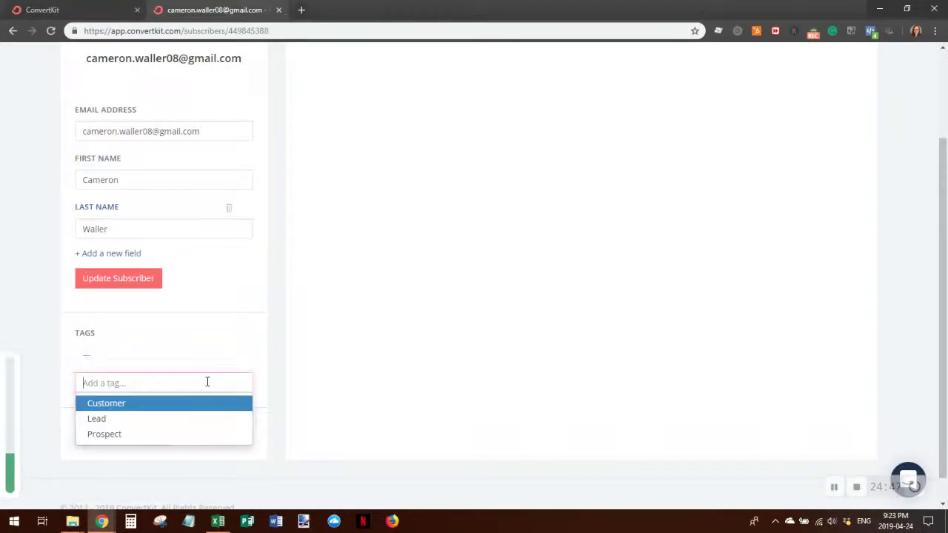
{"action": "left_click", "coordinate": [121, 435]}
{"action": "scroll", "coordinate": [571, 341], "scroll_direction": "up", "scroll_amount": 2}
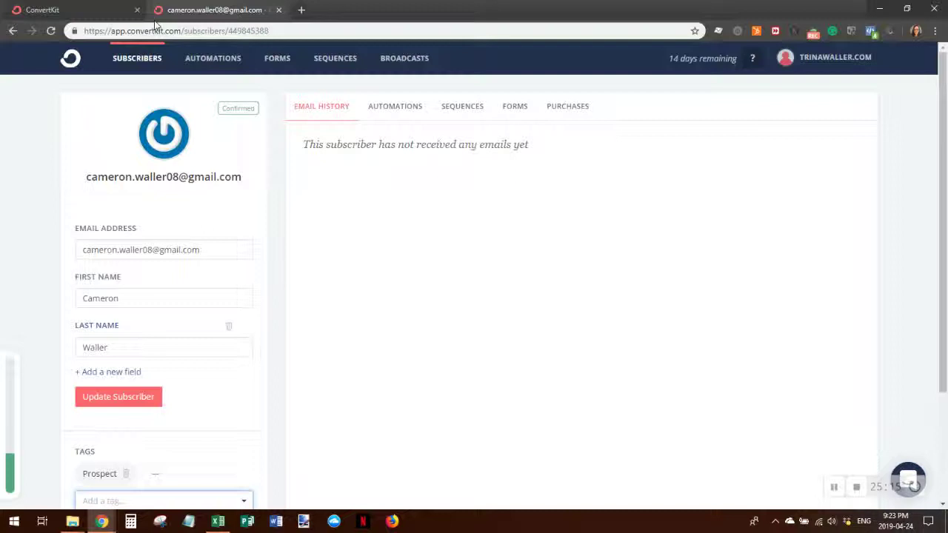
- Build a first visual automation from Automations, creating Visual Automation 1, and dismiss the tip
{"action": "left_click", "coordinate": [212, 60]}
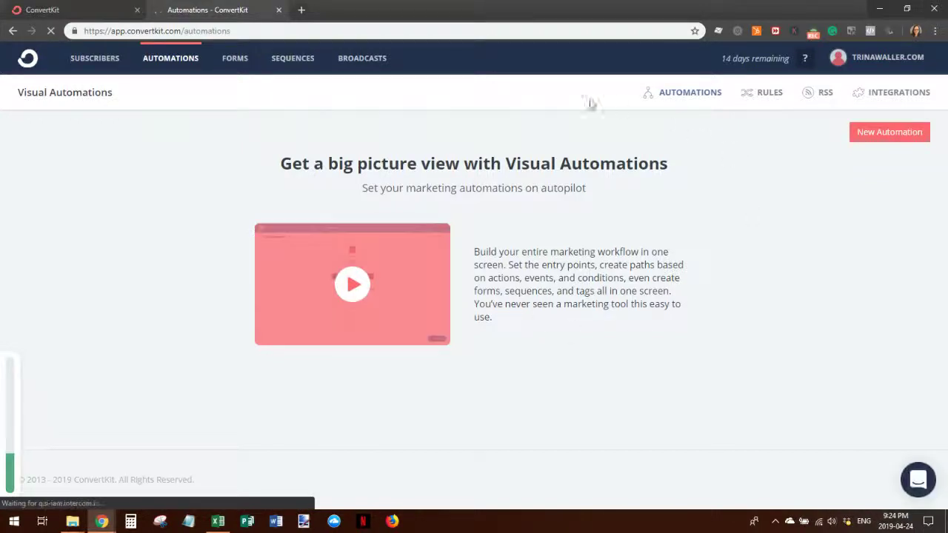
{"action": "left_click", "coordinate": [304, 339]}
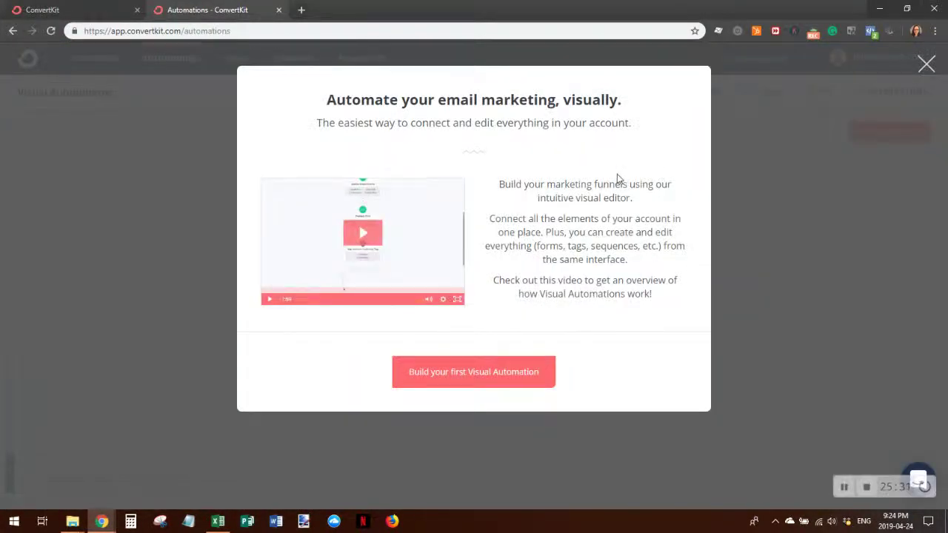
{"action": "left_click", "coordinate": [460, 375]}
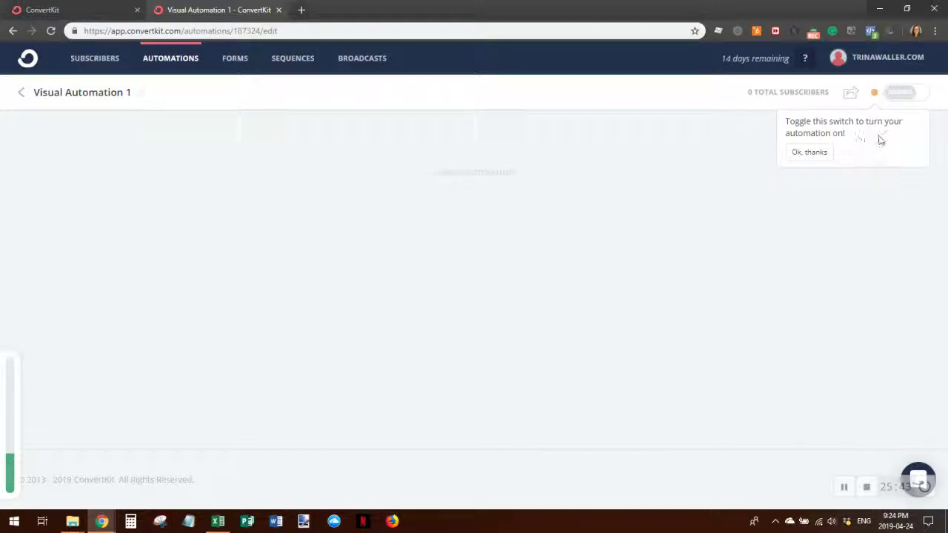
{"action": "left_click", "coordinate": [813, 152]}
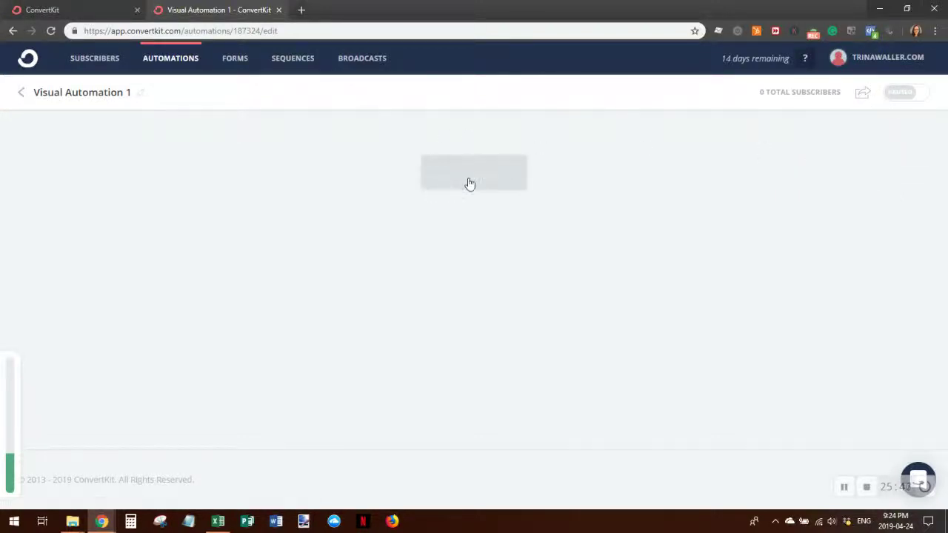
- Start the automation with a Joins a form trigger for Clare form
{"action": "left_click", "coordinate": [472, 180]}
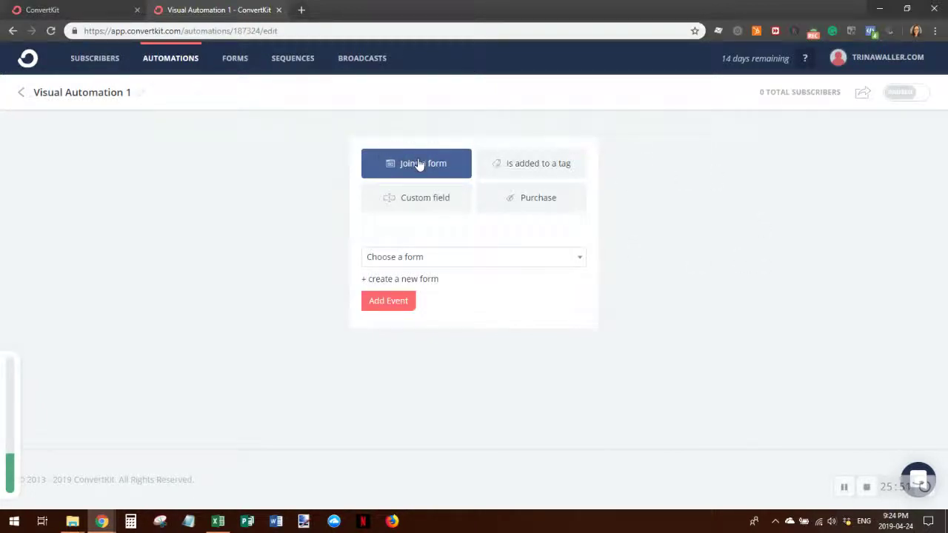
{"action": "left_click", "coordinate": [555, 266]}
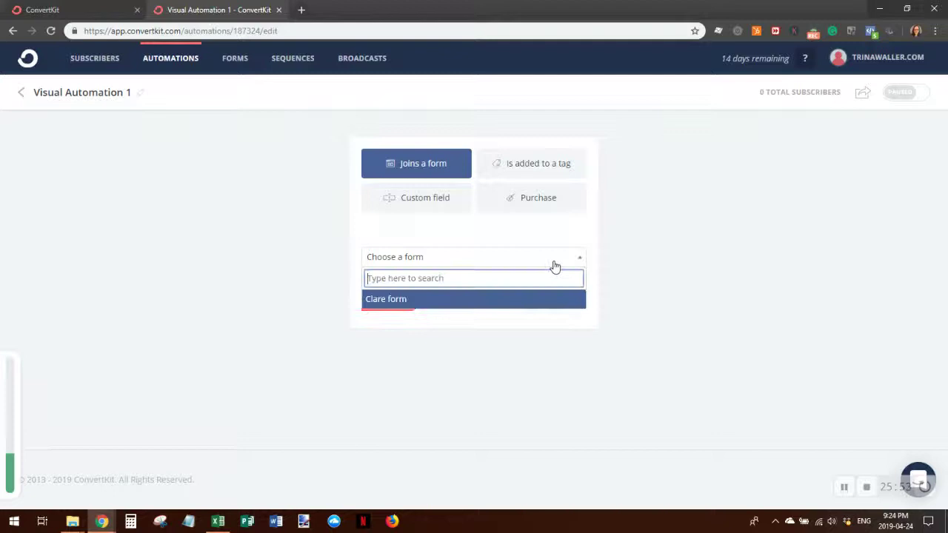
{"action": "left_click", "coordinate": [491, 302]}
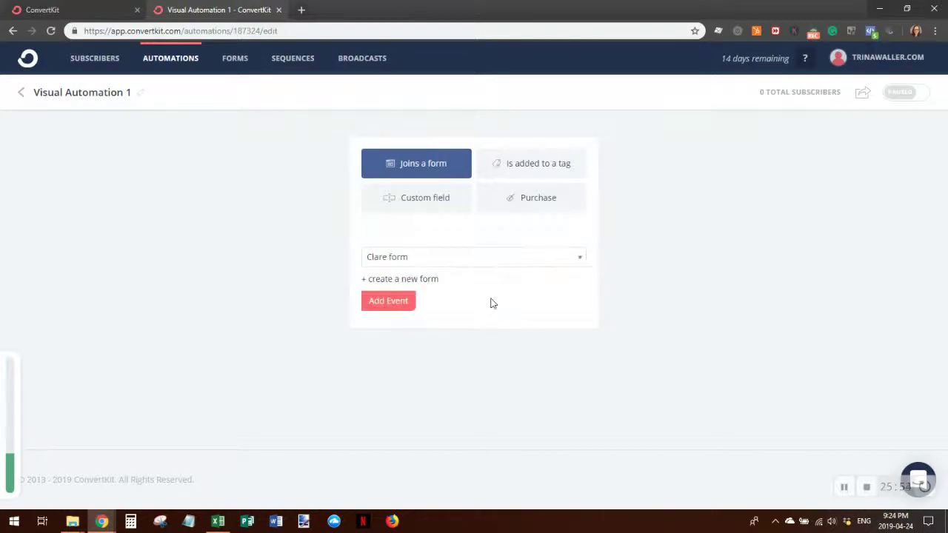
{"action": "left_click", "coordinate": [391, 300]}
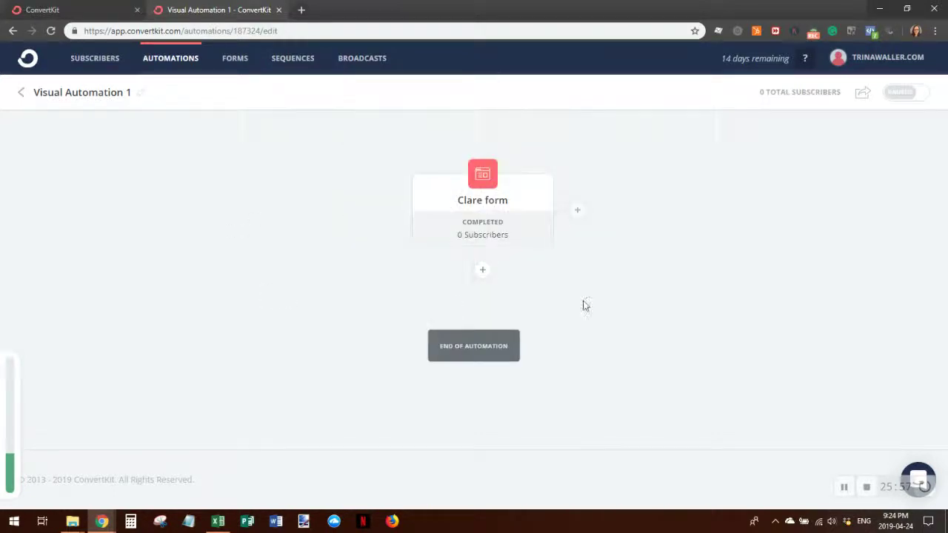
{"action": "left_click", "coordinate": [483, 274]}
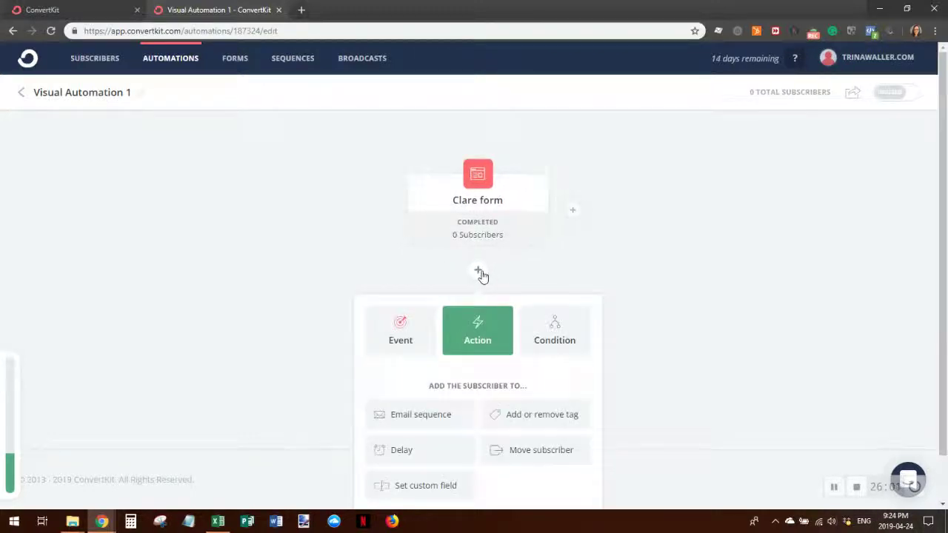
- Choose the Email sequence action for the step after the Clare form trigger
{"action": "scroll", "coordinate": [696, 290], "scroll_direction": "down", "scroll_amount": 1}
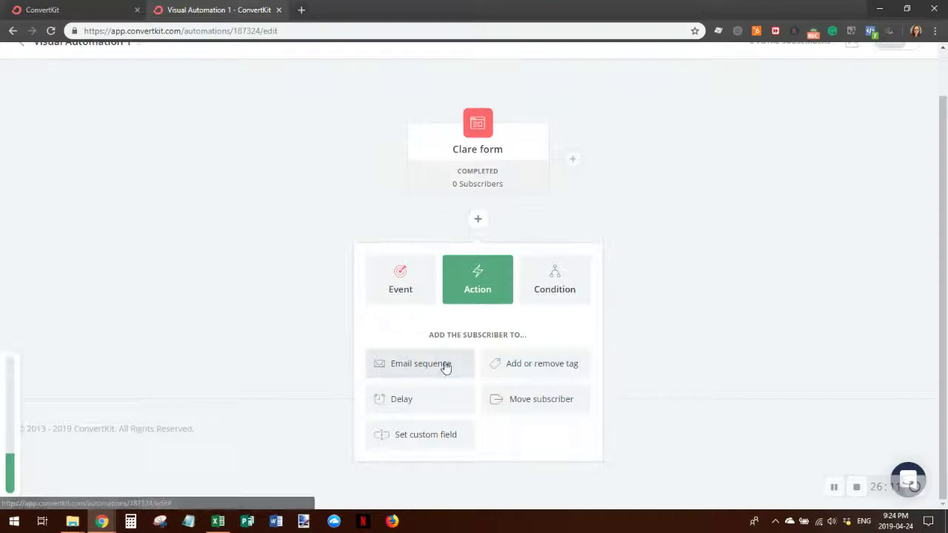
{"action": "left_click", "coordinate": [392, 366]}
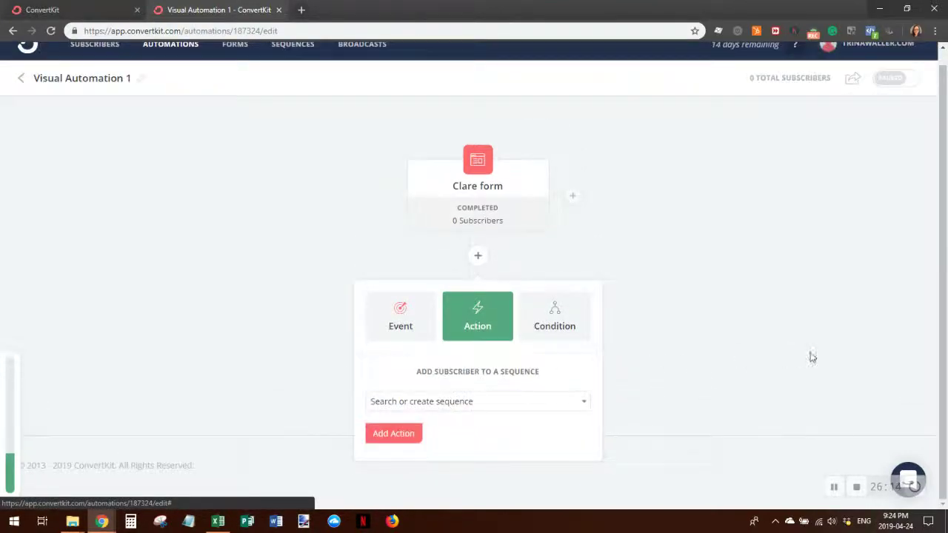
{"action": "left_click", "coordinate": [570, 401]}
{"action": "left_click", "coordinate": [571, 402]}
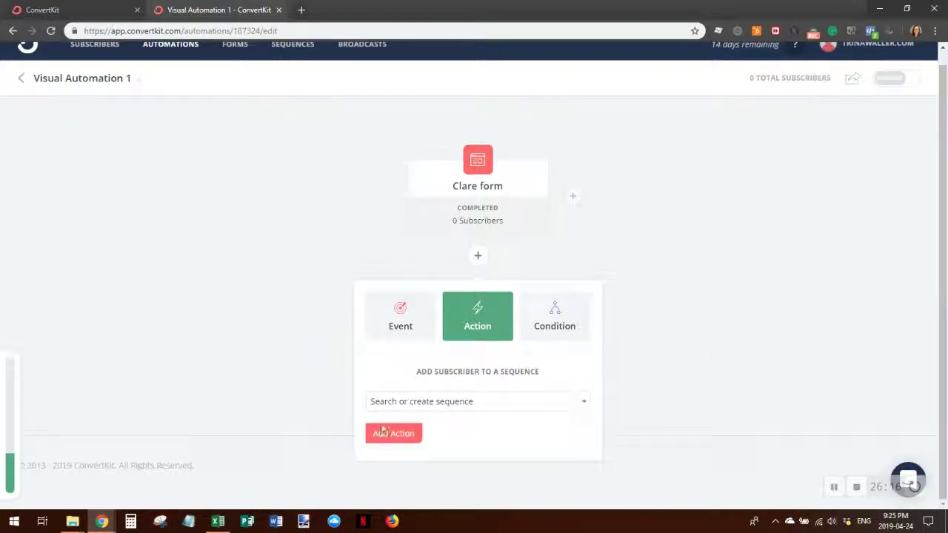
{"action": "left_click", "coordinate": [389, 435]}
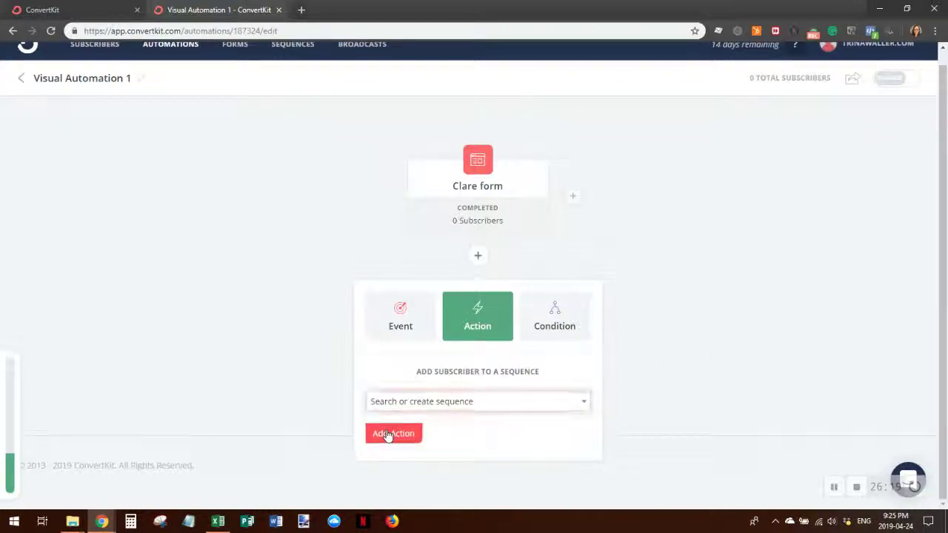
- Create a new sequence named Test and add it as the automation's action
{"action": "left_click", "coordinate": [495, 405]}
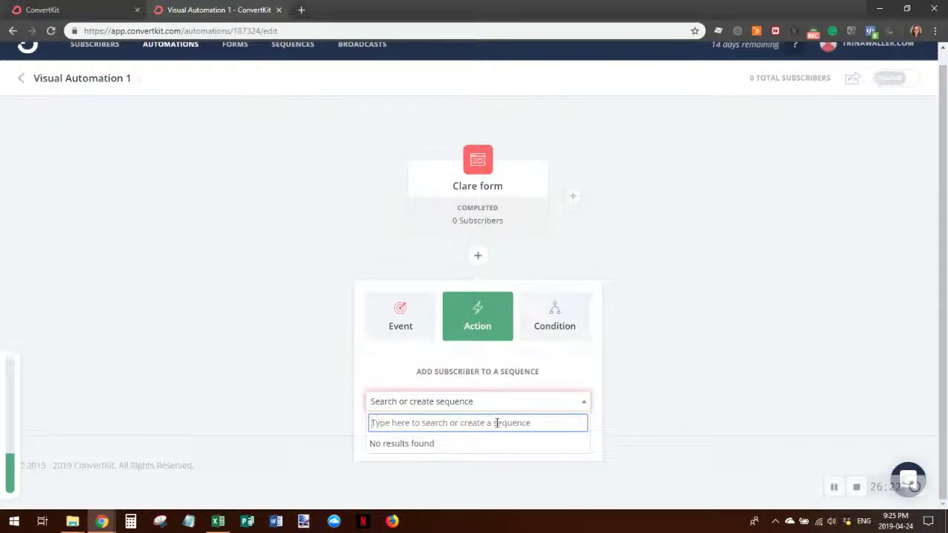
{"action": "type", "text": "cre"}
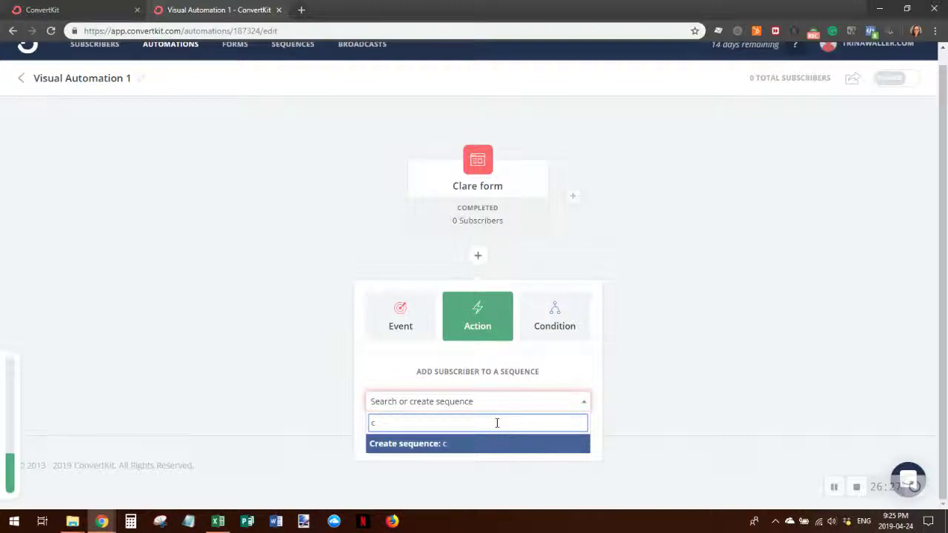
{"action": "key", "text": "BackSpace"}
{"action": "type", "text": "Test"}
{"action": "key", "text": "Return"}
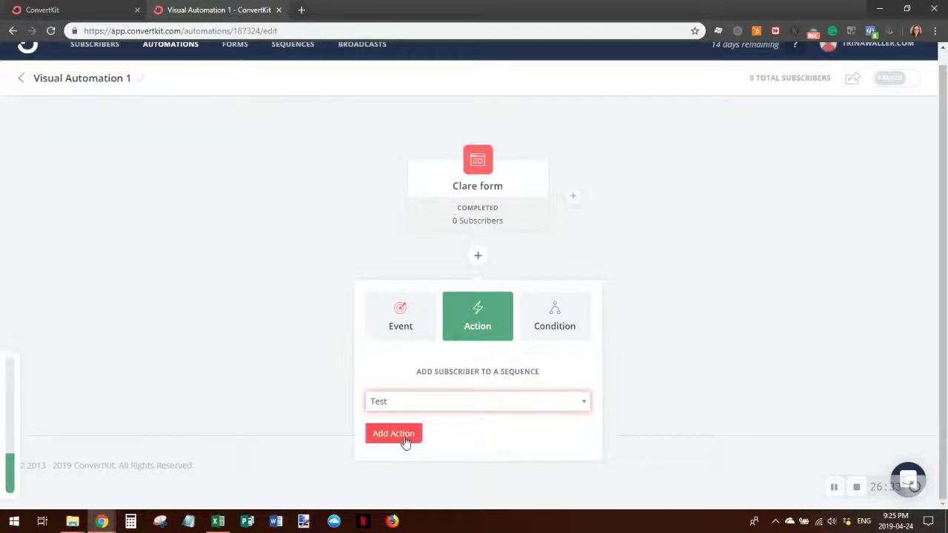
{"action": "left_click", "coordinate": [393, 434]}
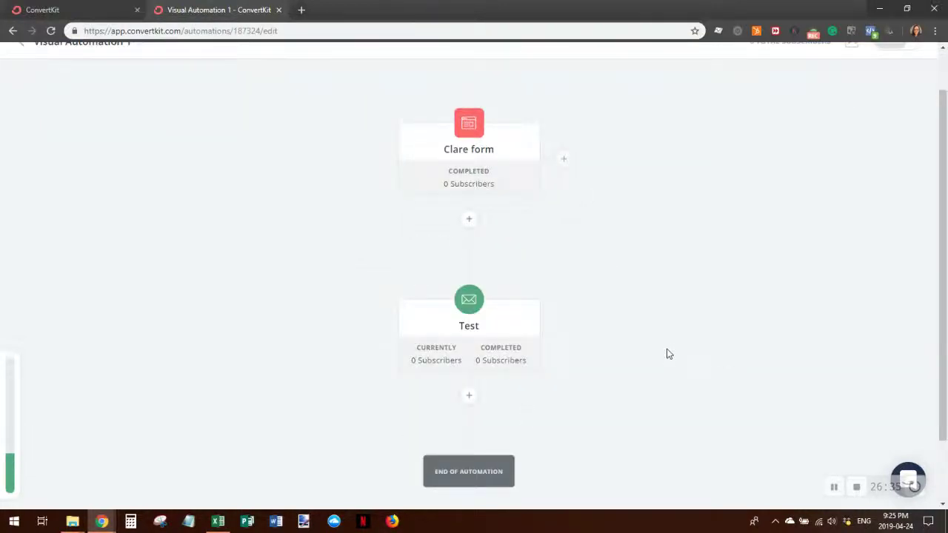
{"action": "scroll", "coordinate": [666, 354], "scroll_direction": "down", "scroll_amount": 1}
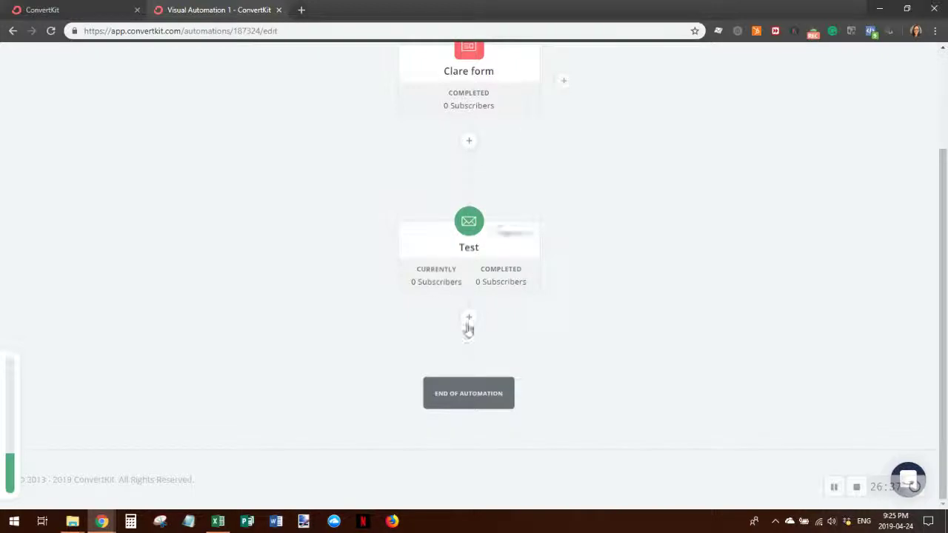
{"action": "scroll", "coordinate": [659, 356], "scroll_direction": "up", "scroll_amount": 2}
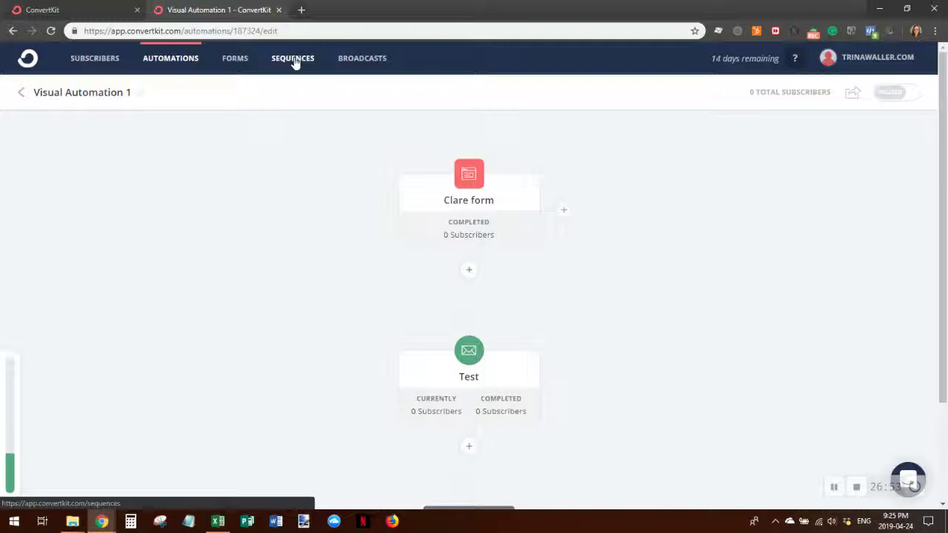
- Open the Test sequence to its draft email How to Build a Sequence, sent after 1 day
{"action": "left_click", "coordinate": [295, 61]}
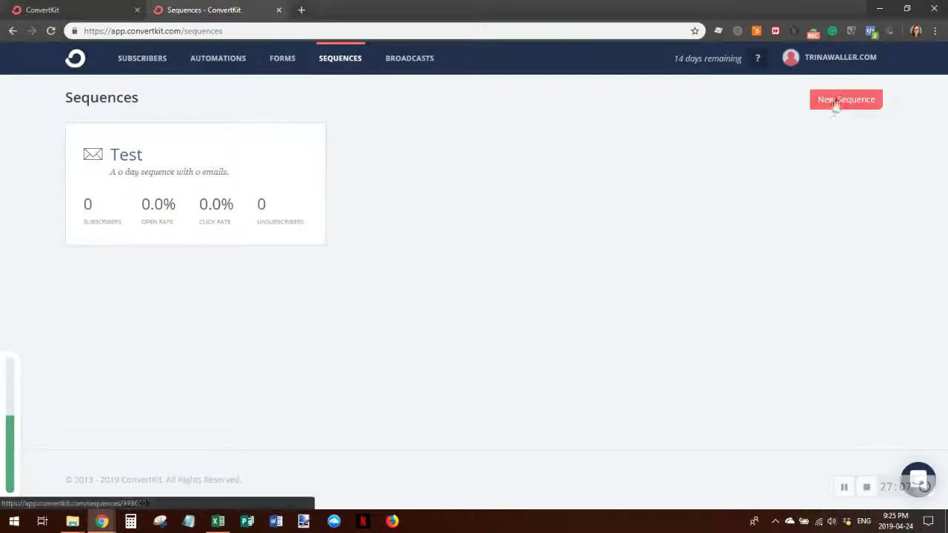
{"action": "left_click", "coordinate": [127, 160]}
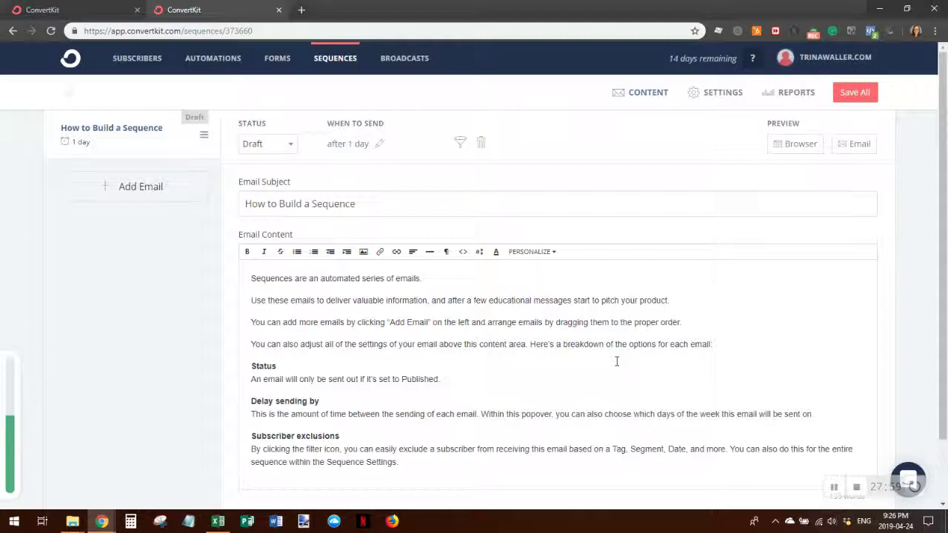
{"action": "scroll", "coordinate": [499, 378], "scroll_direction": "down", "scroll_amount": 1}
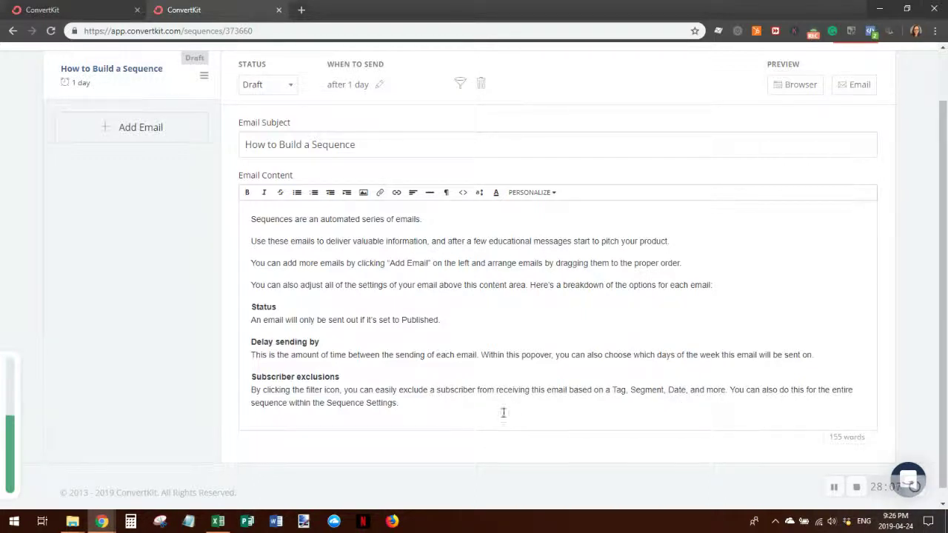
{"action": "scroll", "coordinate": [527, 413], "scroll_direction": "up", "scroll_amount": 1}
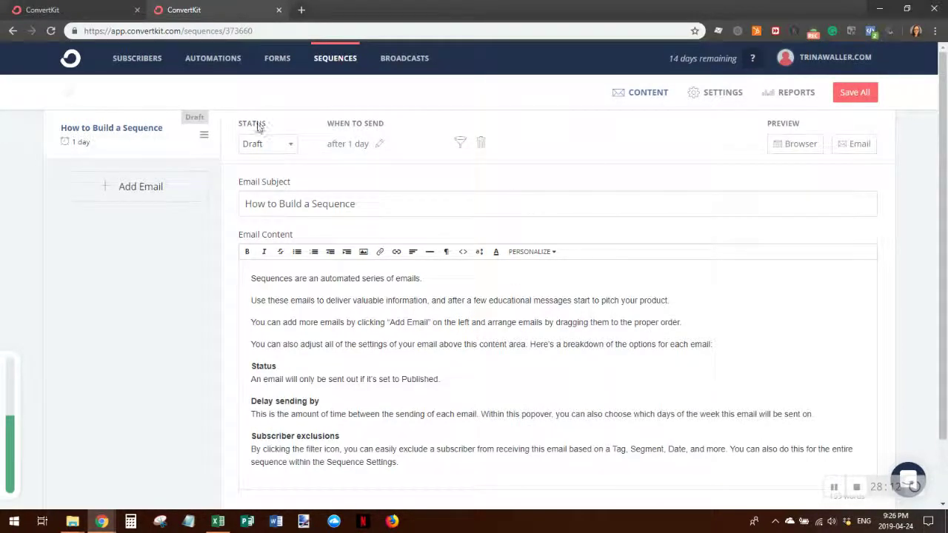
{"action": "left_click", "coordinate": [290, 143]}
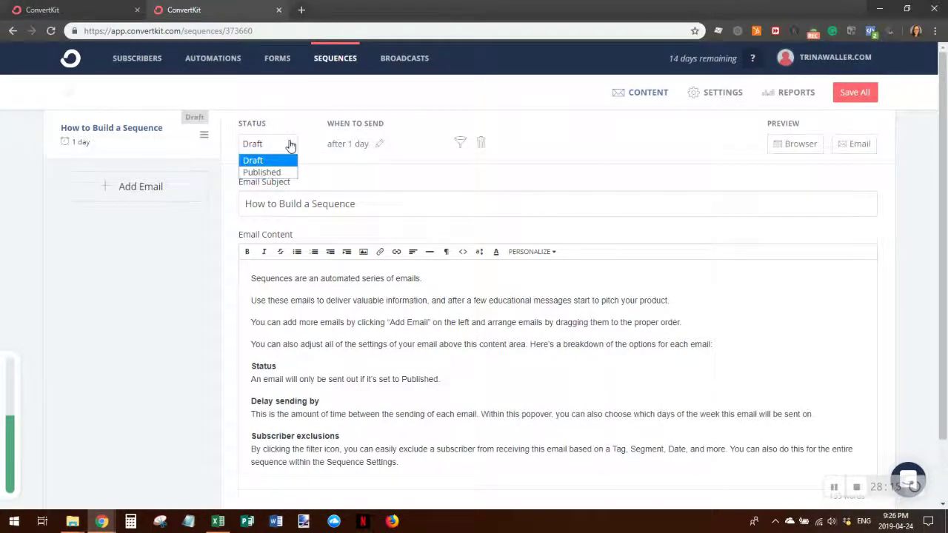
{"action": "left_click", "coordinate": [263, 171]}
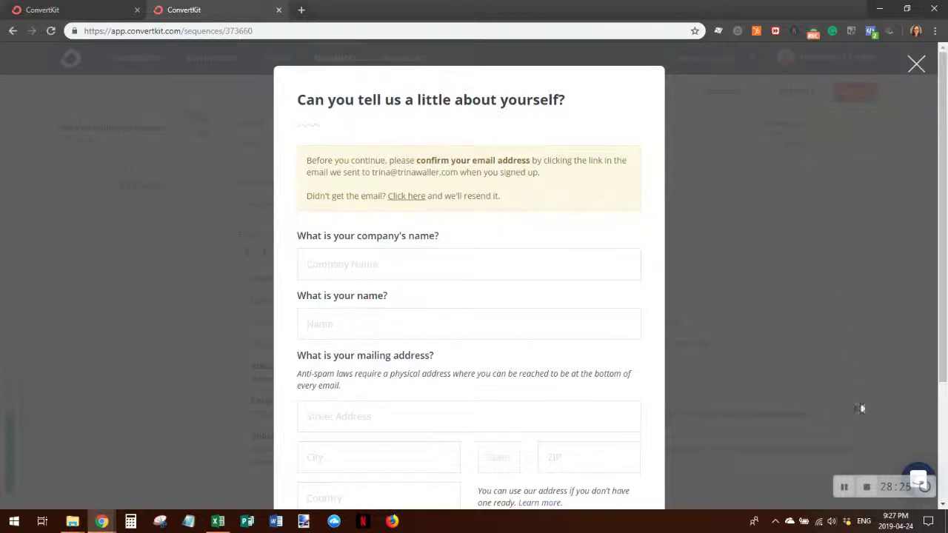
{"action": "left_click", "coordinate": [843, 489]}
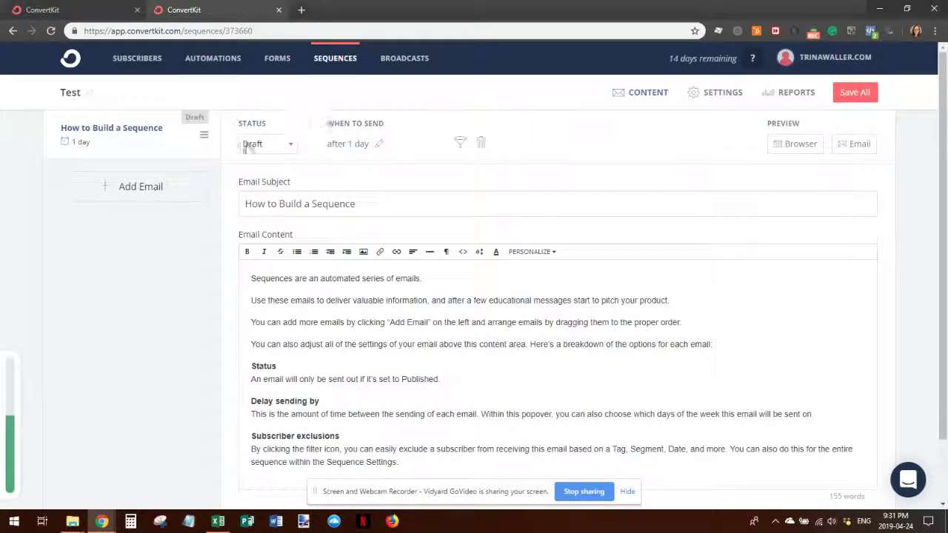
{"action": "left_click", "coordinate": [291, 145]}
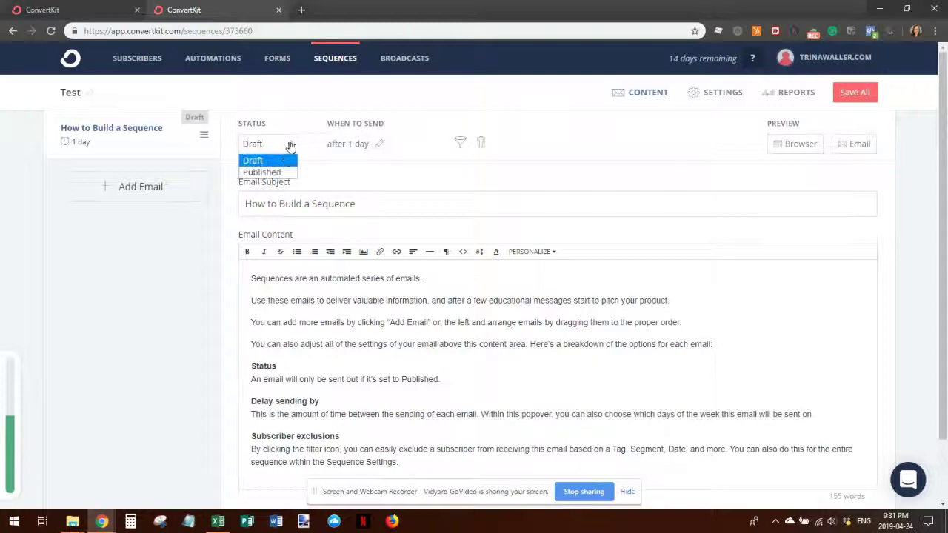
- Enter the company name and the sender's full name in the profile form
{"action": "left_click", "coordinate": [285, 173]}
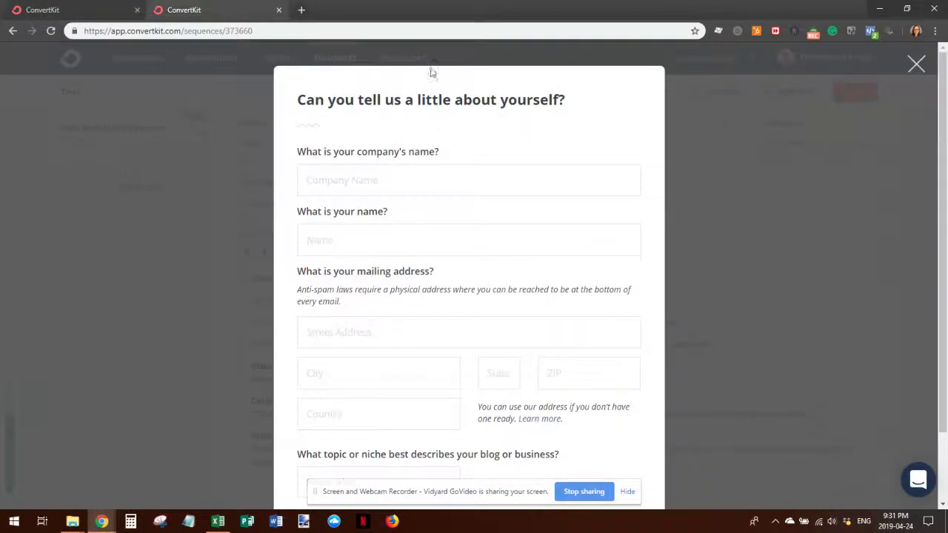
{"action": "left_click", "coordinate": [356, 174]}
{"action": "type", "text": "Trin"}
{"action": "key", "text": "BackSpace"}
{"action": "key", "text": "BackSpace"}
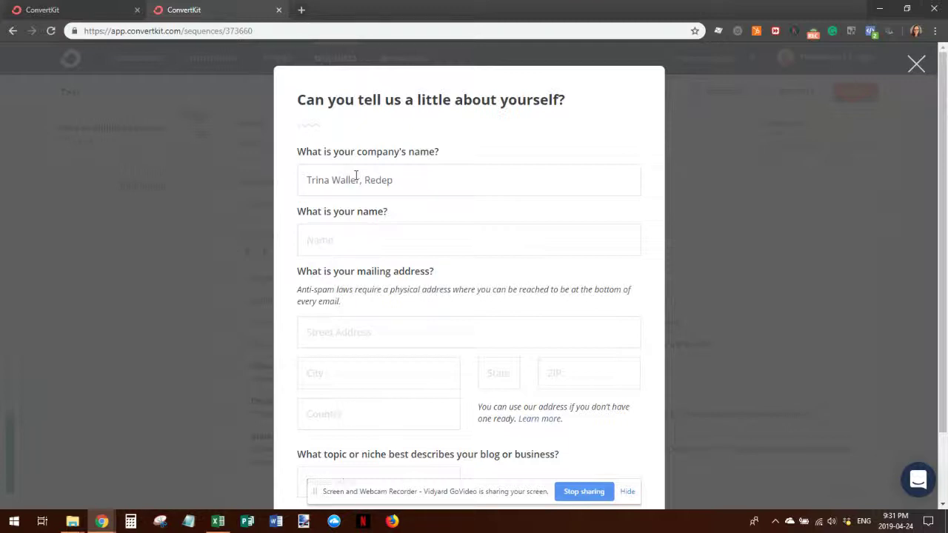
{"action": "type", "text": "mption Marketing"}
{"action": "key", "text": "Tab"}
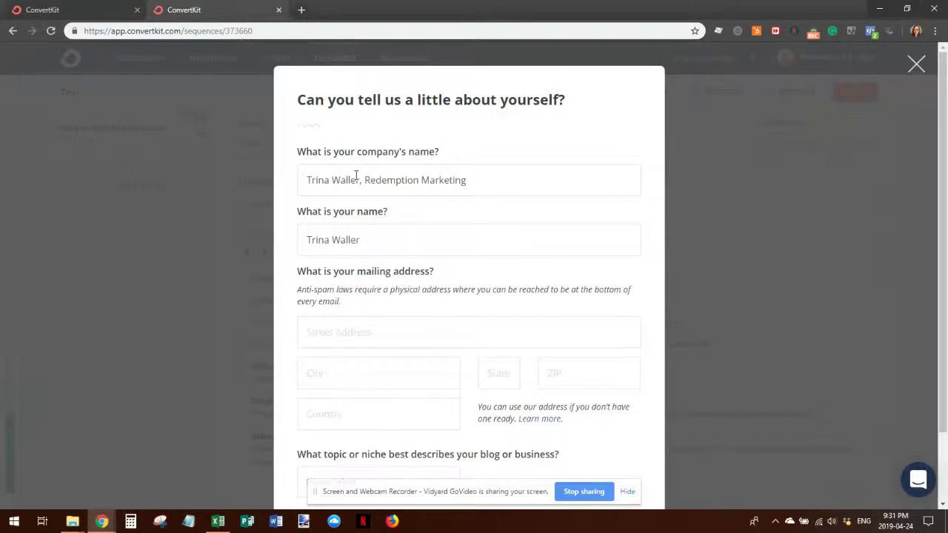
{"action": "key", "text": "Tab"}
- Fill in the sender's mailing address: street, city, province, postal code and country
{"action": "type", "text": "PO"}
{"action": "scroll", "coordinate": [355, 178], "scroll_direction": "down", "scroll_amount": 2}
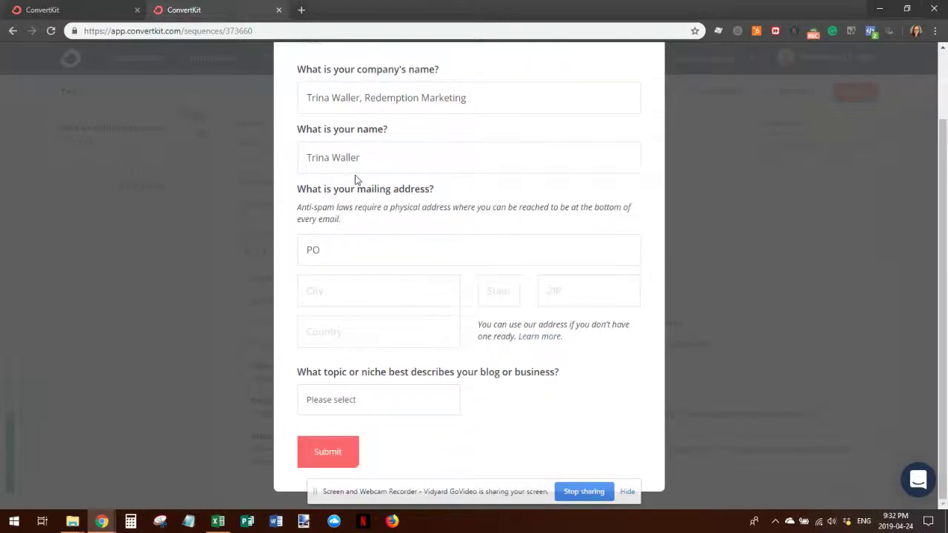
{"action": "left_click", "coordinate": [313, 290]}
{"action": "key", "text": "Tab"}
{"action": "type", "text": "Cana"}
{"action": "key", "text": "BackSpace"}
{"action": "key", "text": "BackSpace"}
{"action": "type", "text": "nada"}
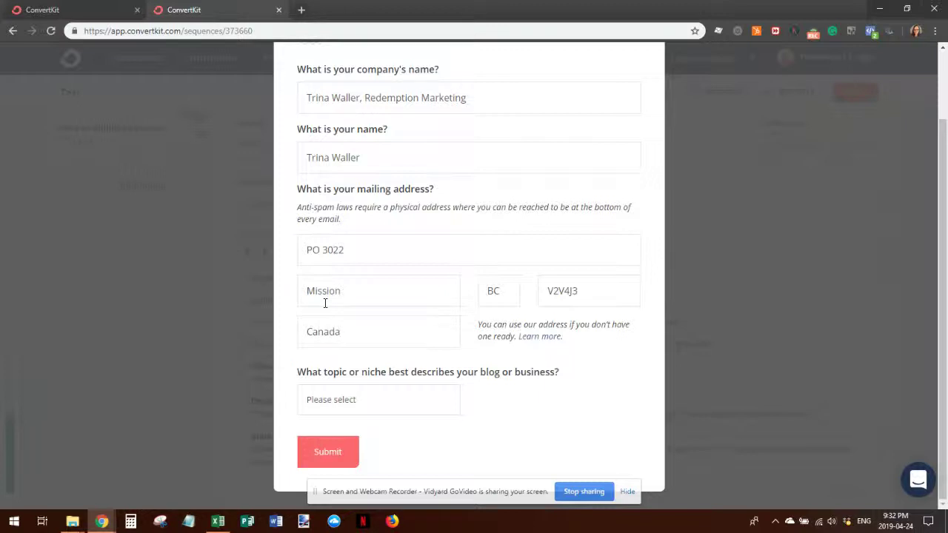
- Choose Email marketing as the business topic and submit the form
{"action": "left_click", "coordinate": [338, 399]}
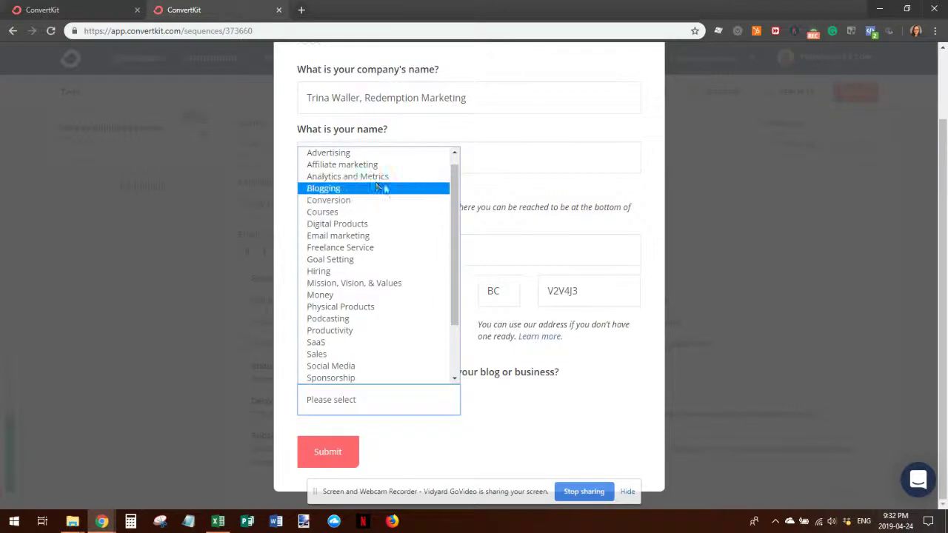
{"action": "left_click", "coordinate": [364, 237]}
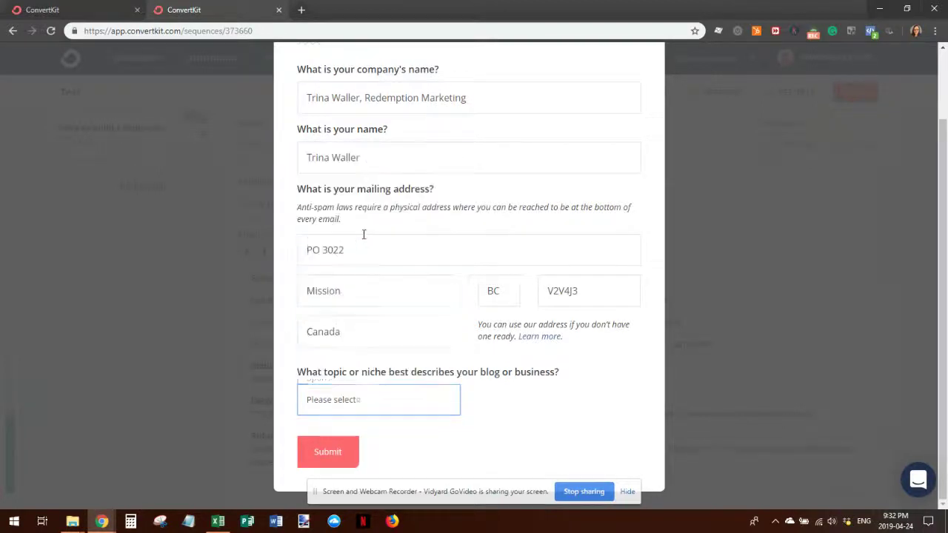
{"action": "left_click", "coordinate": [329, 454]}
{"action": "left_click", "coordinate": [628, 491]}
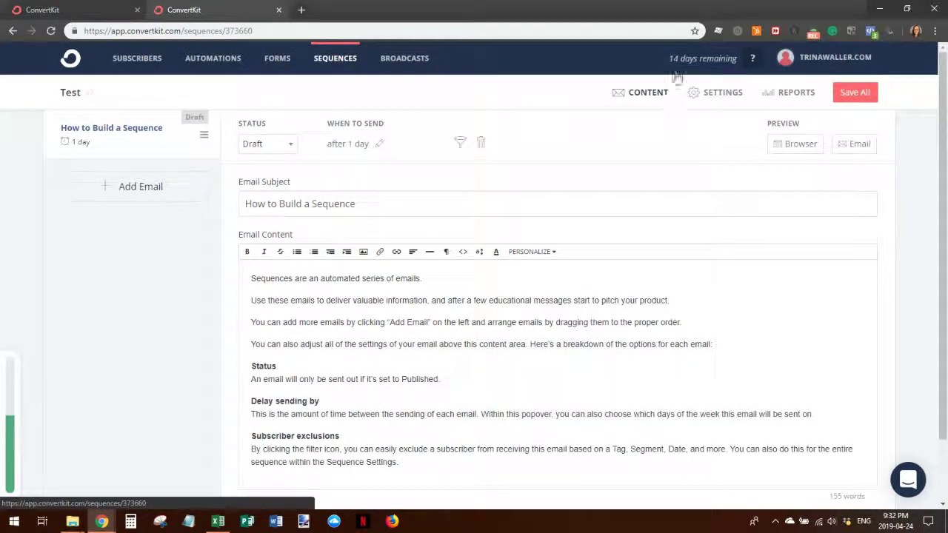
- Change the How to Build a Sequence email's status to Published
{"action": "left_click", "coordinate": [290, 148]}
{"action": "left_click", "coordinate": [281, 172]}
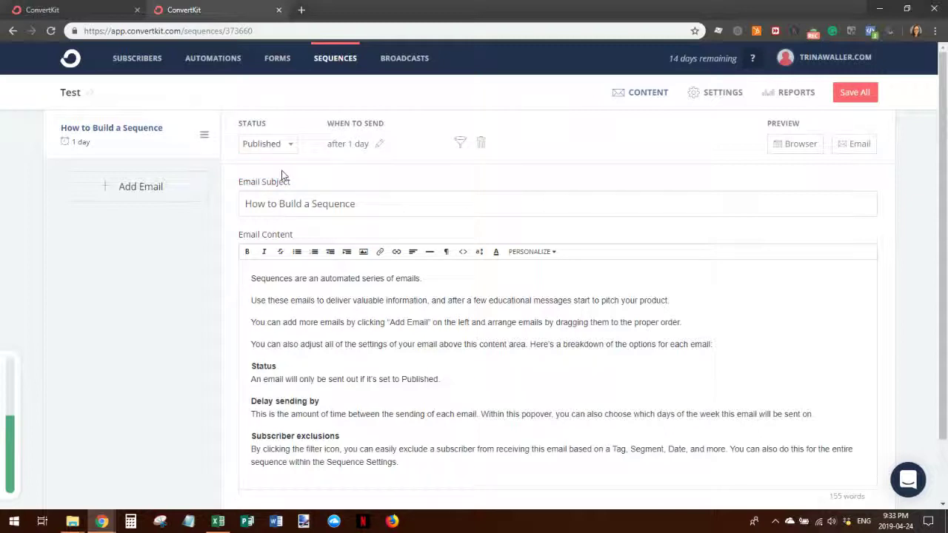
{"action": "left_click", "coordinate": [348, 146]}
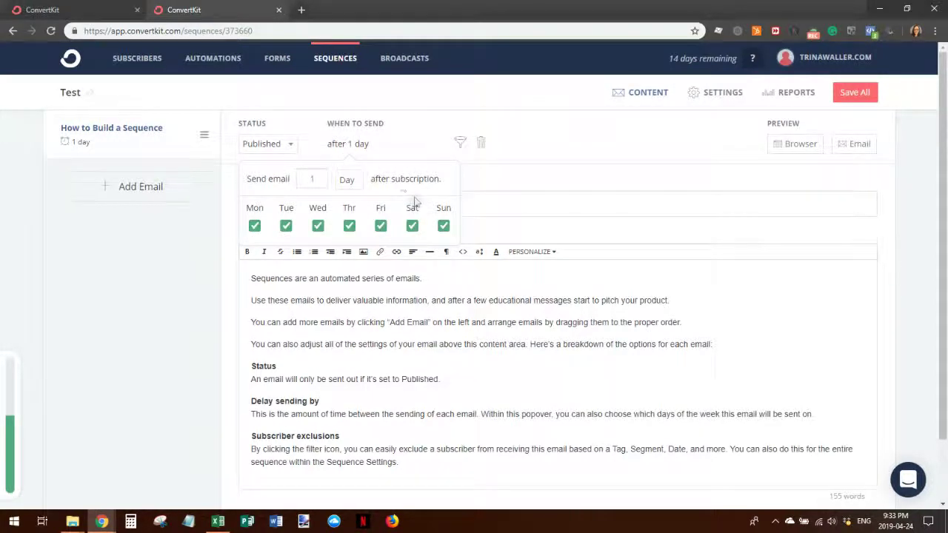
- Change the first email's send delay from 1 day to 0.25 hours
{"action": "left_click", "coordinate": [347, 181]}
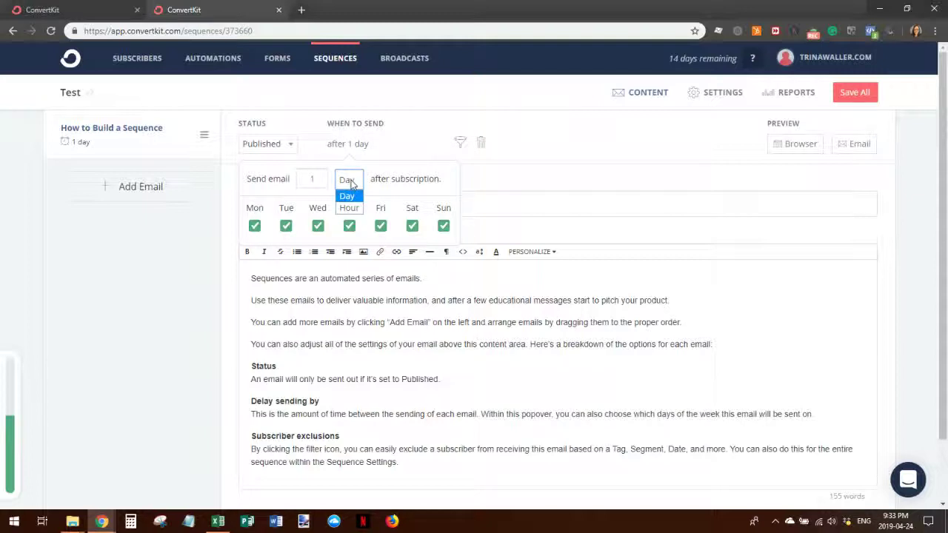
{"action": "left_click", "coordinate": [349, 211]}
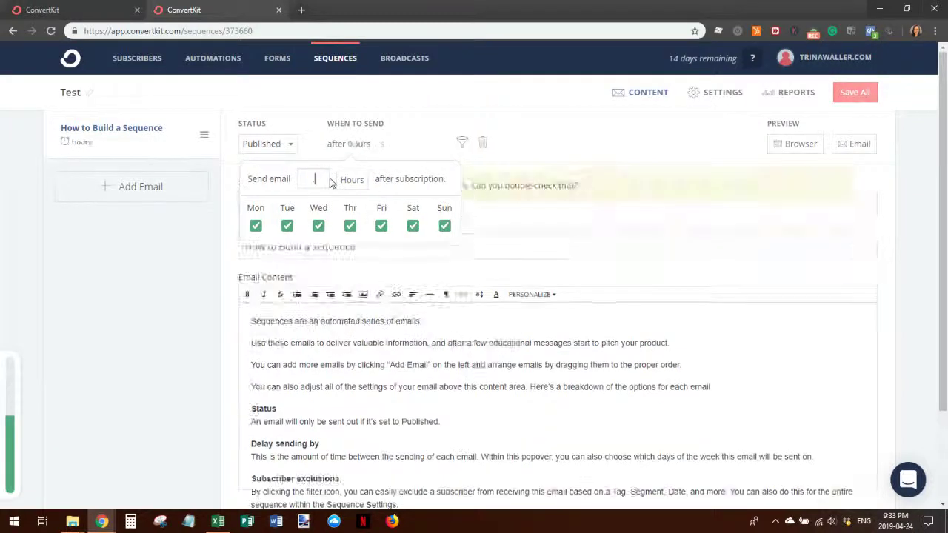
{"action": "type", "text": ".25"}
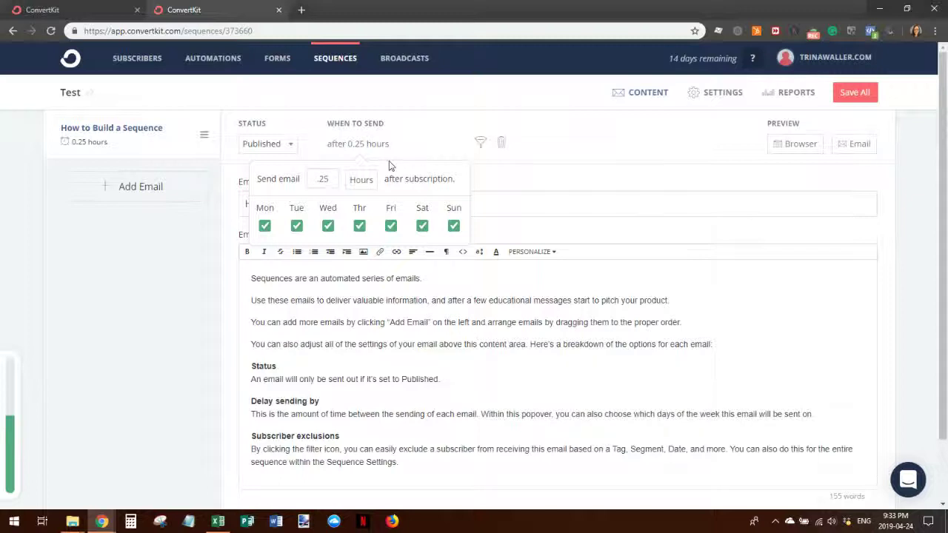
{"action": "left_click", "coordinate": [425, 114]}
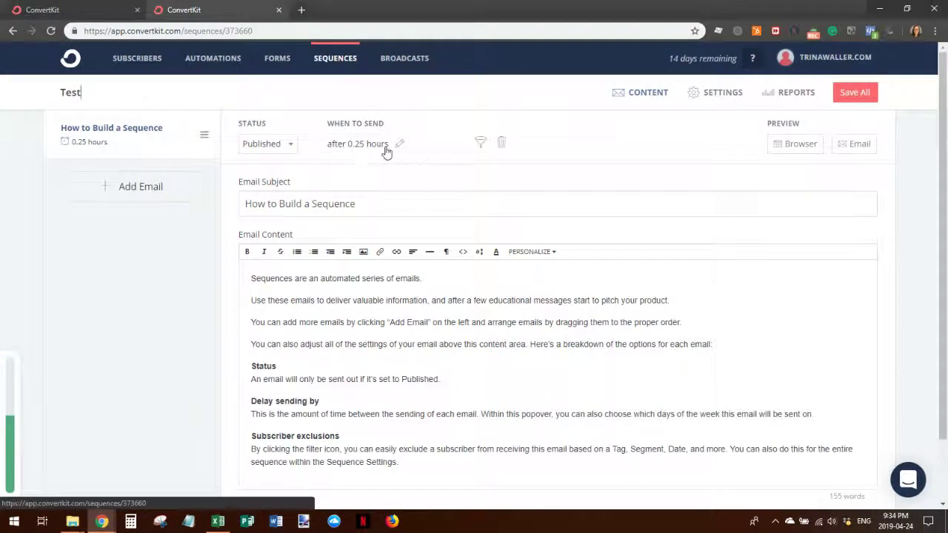
{"action": "left_click", "coordinate": [481, 144]}
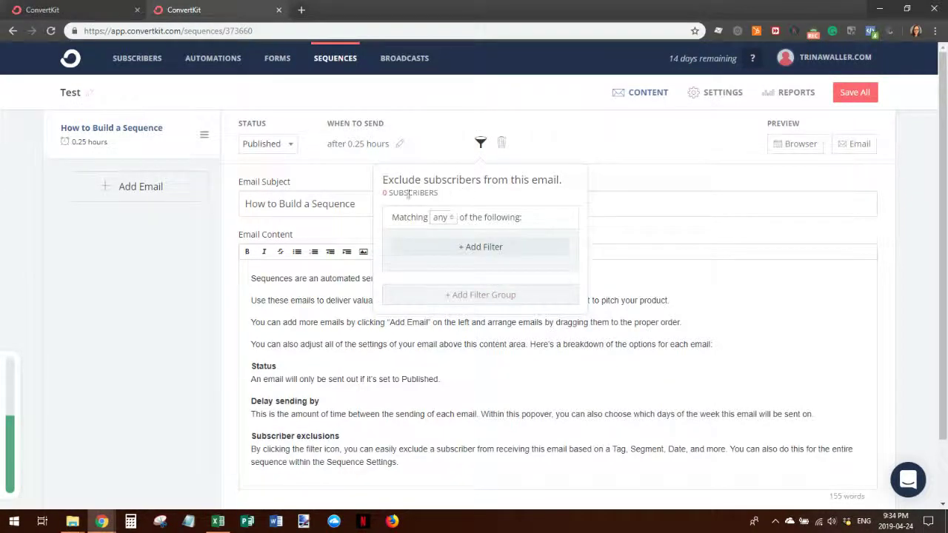
{"action": "left_click", "coordinate": [571, 132]}
{"action": "left_click", "coordinate": [792, 145]}
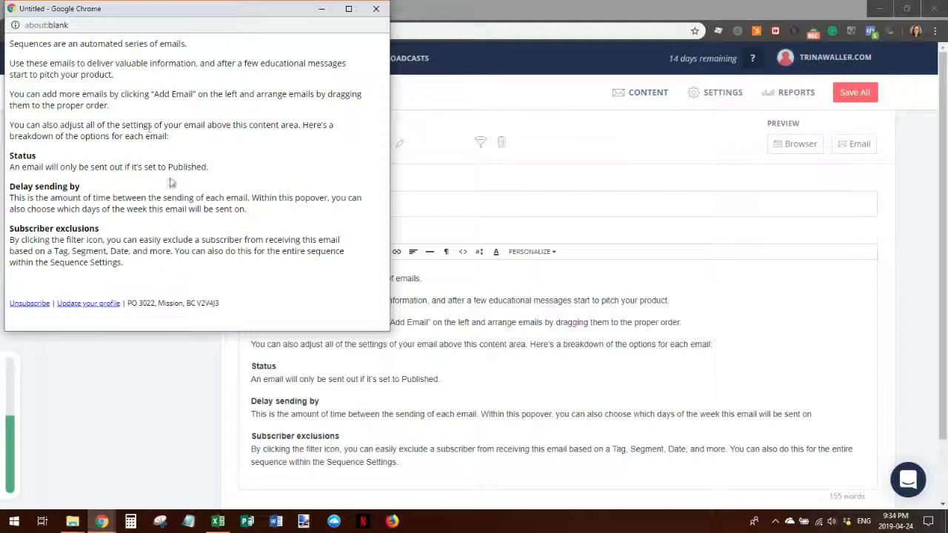
{"action": "left_click", "coordinate": [376, 8]}
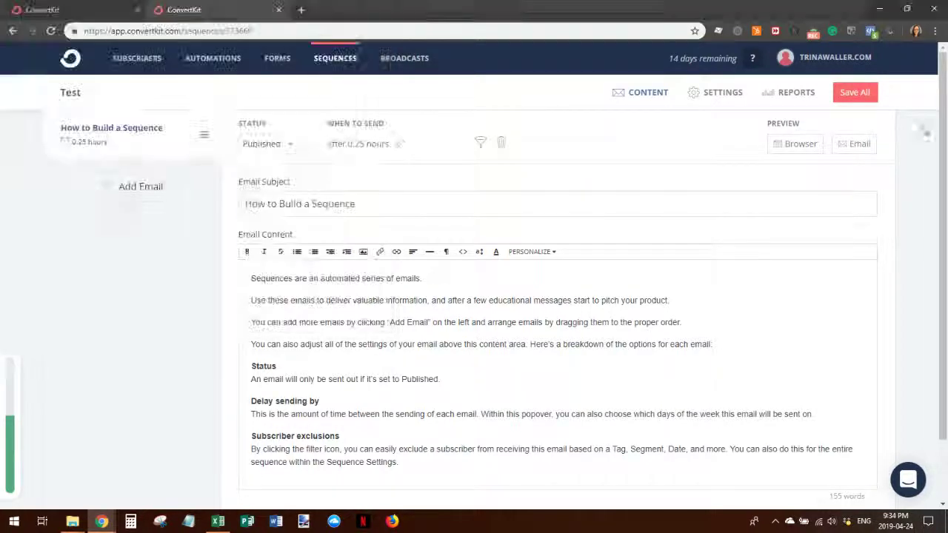
- Send a test preview of the first email, then add a second email to the sequence
{"action": "left_click", "coordinate": [847, 145]}
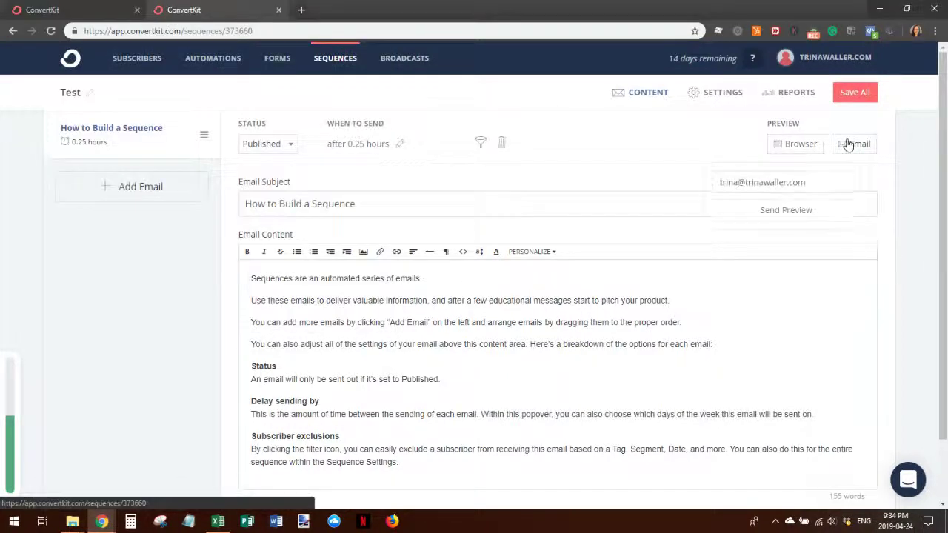
{"action": "left_click", "coordinate": [772, 211]}
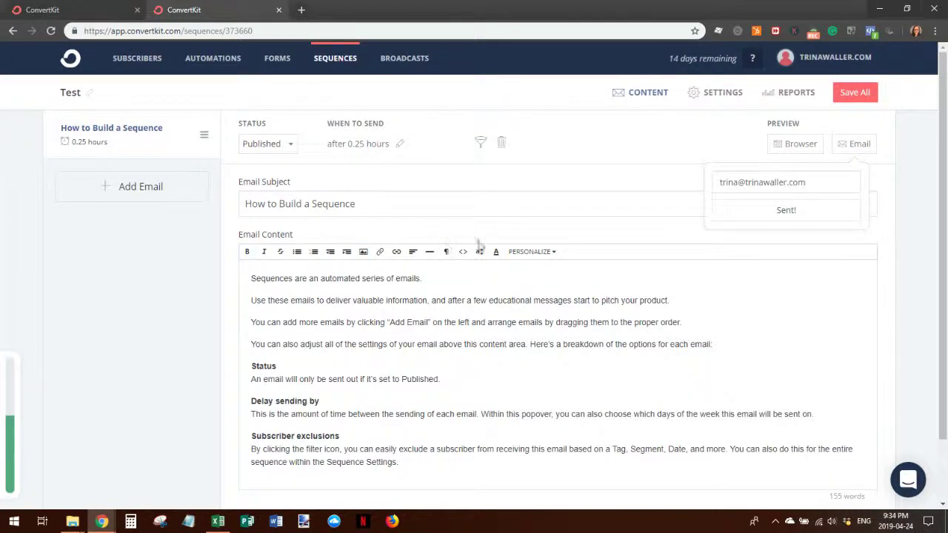
{"action": "left_click", "coordinate": [109, 195]}
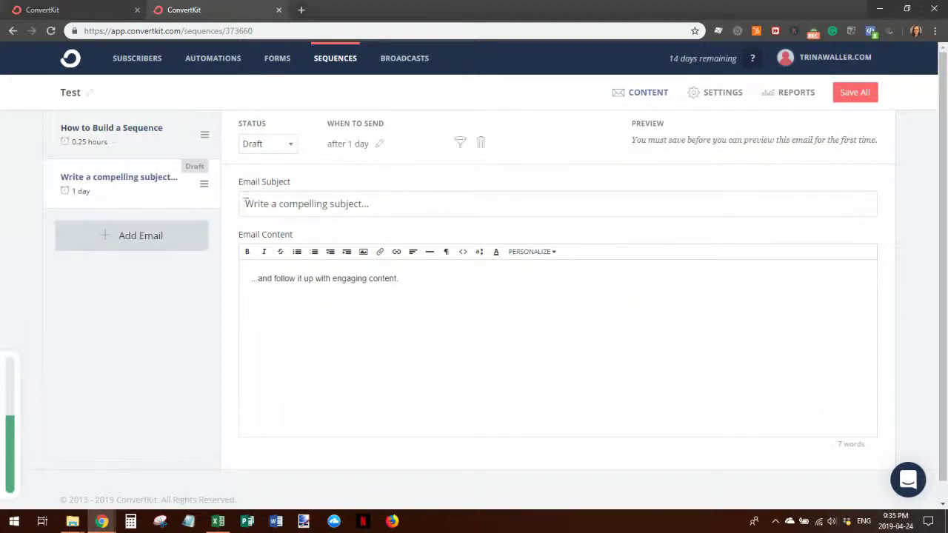
- Set the second email to send after 4 days and mark it Published
{"action": "left_click", "coordinate": [255, 203]}
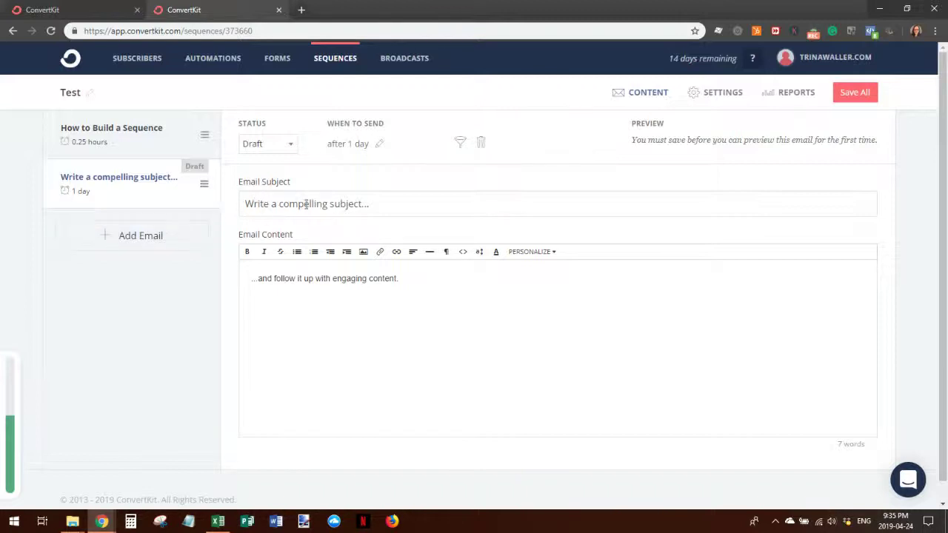
{"action": "left_click", "coordinate": [345, 144]}
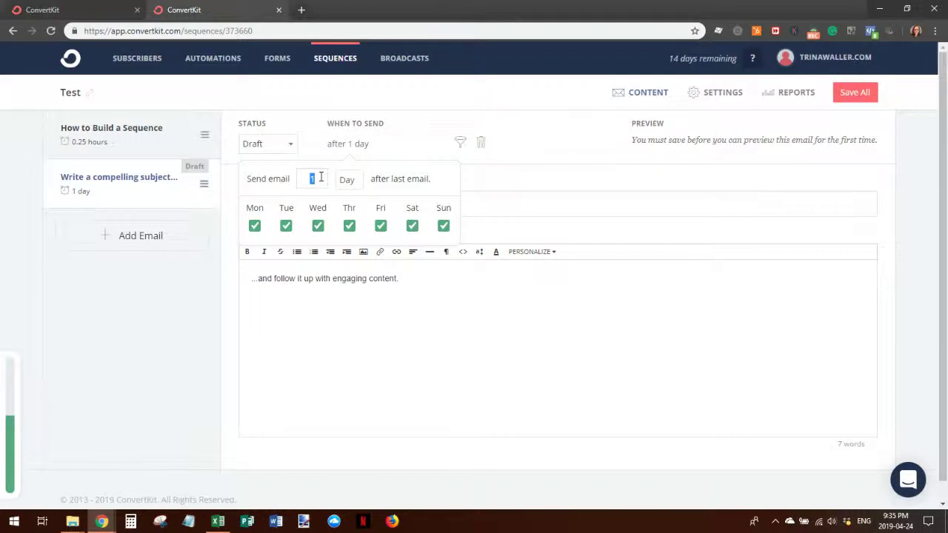
{"action": "type", "text": "4"}
{"action": "left_click", "coordinate": [293, 147]}
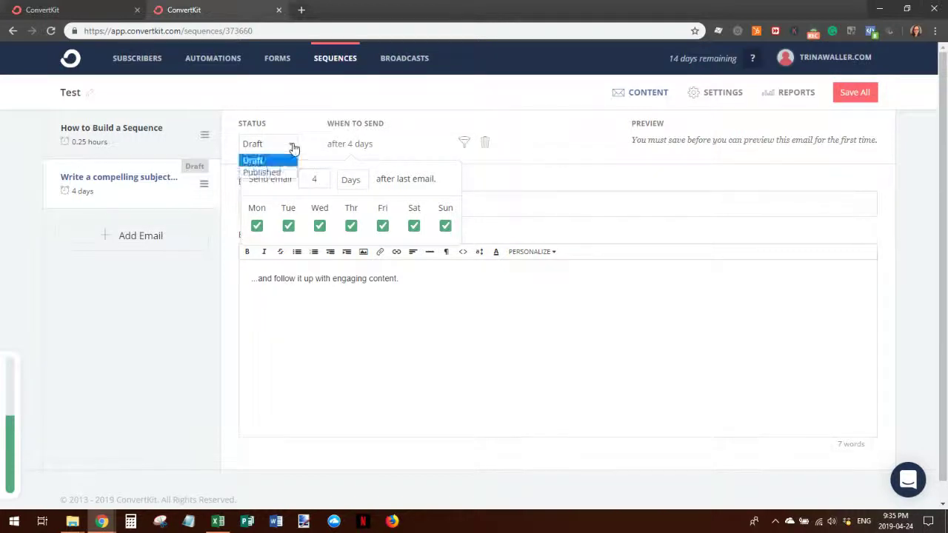
{"action": "left_click", "coordinate": [284, 172]}
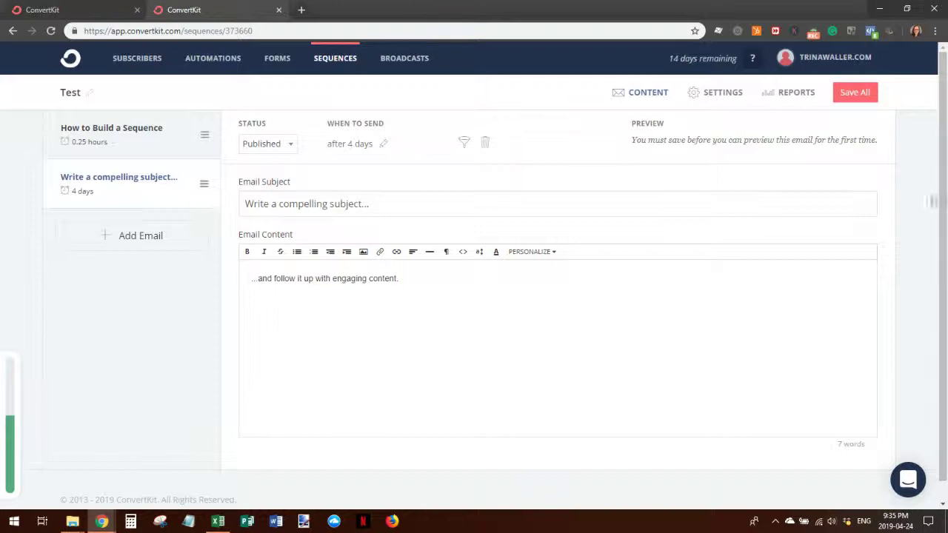
- Save all sequence changes, preview the email in a browser, then add a third email
{"action": "left_click", "coordinate": [855, 95]}
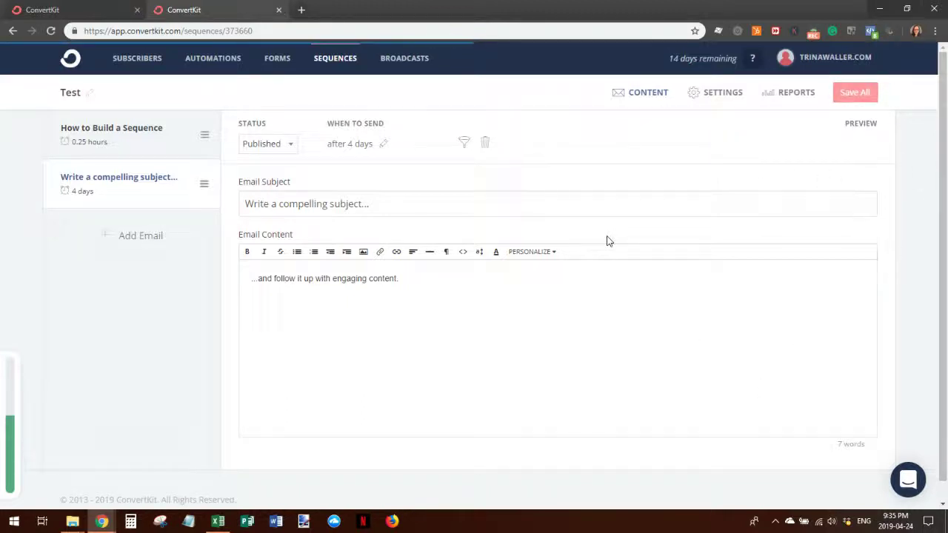
{"action": "left_click", "coordinate": [791, 145]}
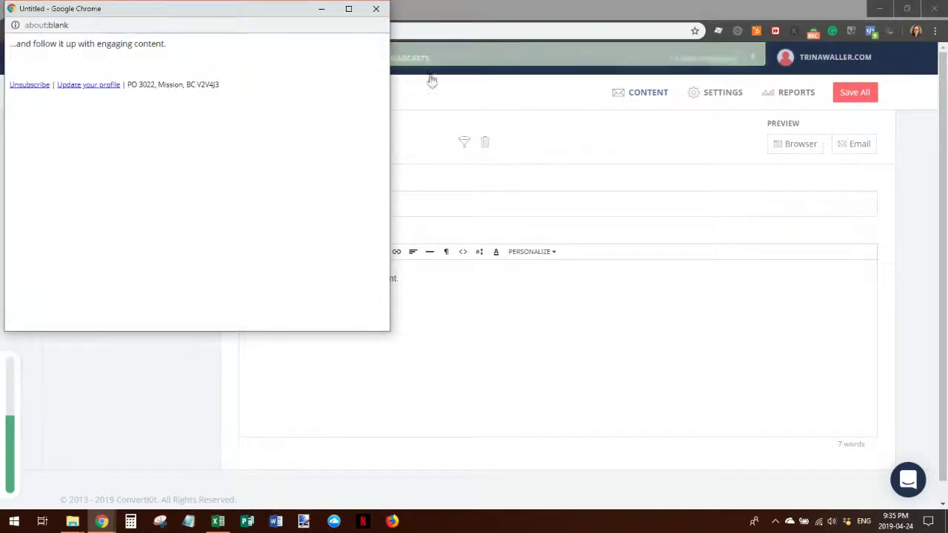
{"action": "left_click", "coordinate": [377, 8]}
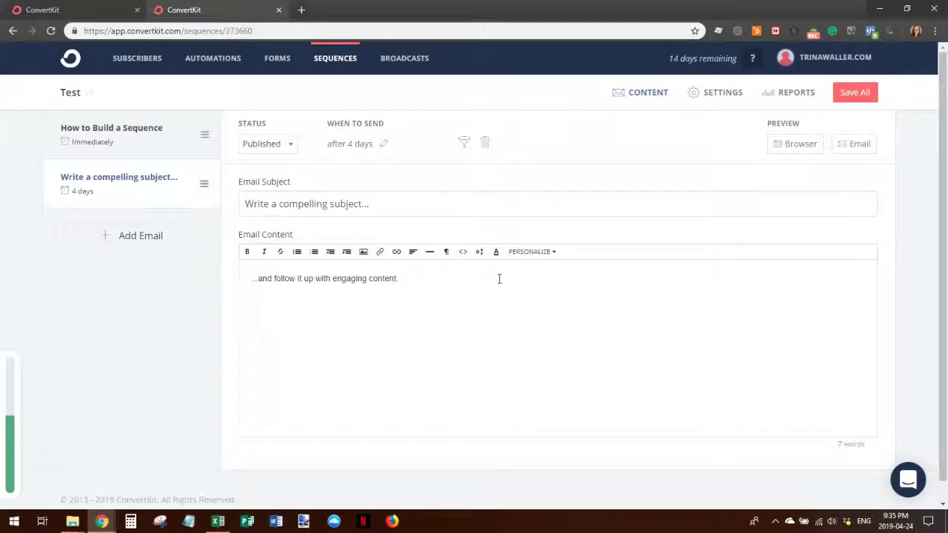
{"action": "left_click", "coordinate": [153, 246]}
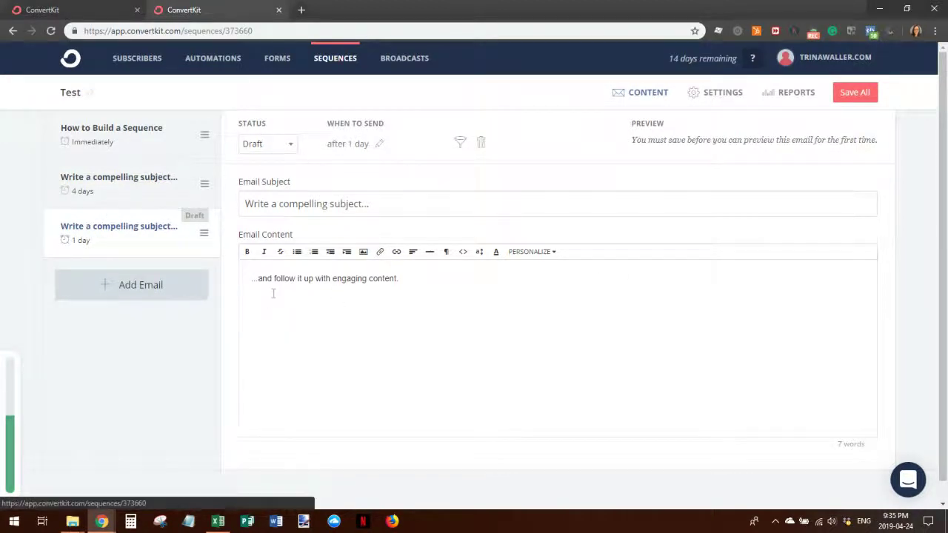
- Title the third email 'Test Email' and replace its body with 'Test formatting'
{"action": "left_click_drag", "start_coordinate": [404, 206], "coordinate": [234, 192]}
{"action": "type", "text": "Test "}
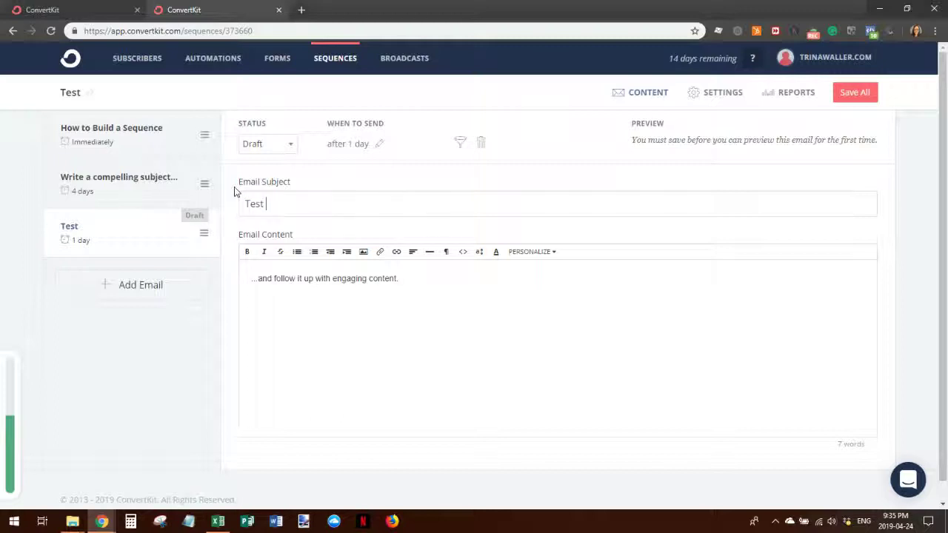
{"action": "type", "text": "Email 3"}
{"action": "left_click_drag", "start_coordinate": [436, 301], "coordinate": [204, 289]}
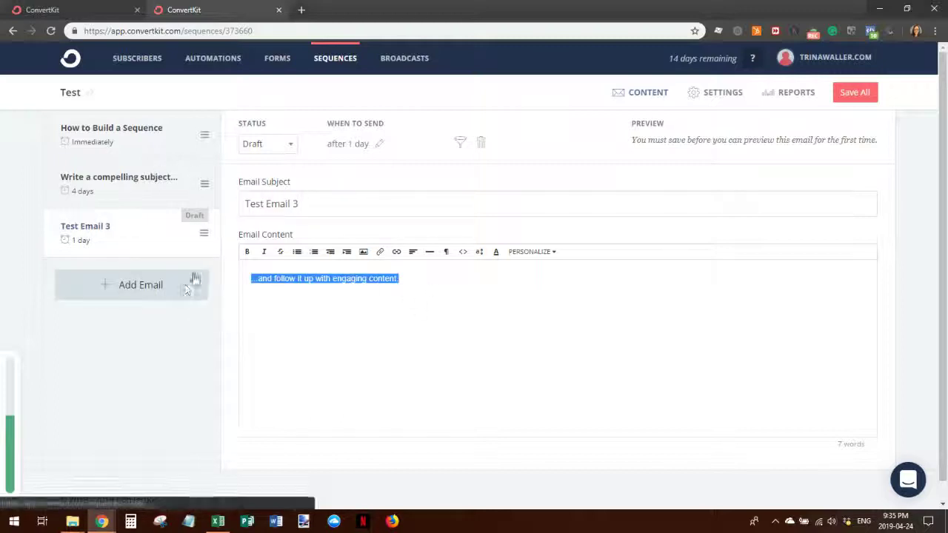
{"action": "type", "text": "Test"}
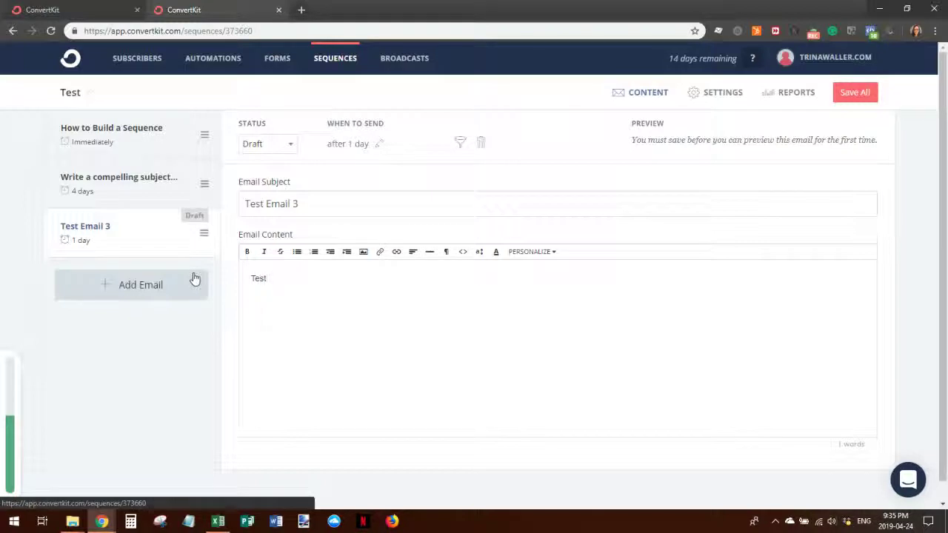
{"action": "type", "text": "formating"}
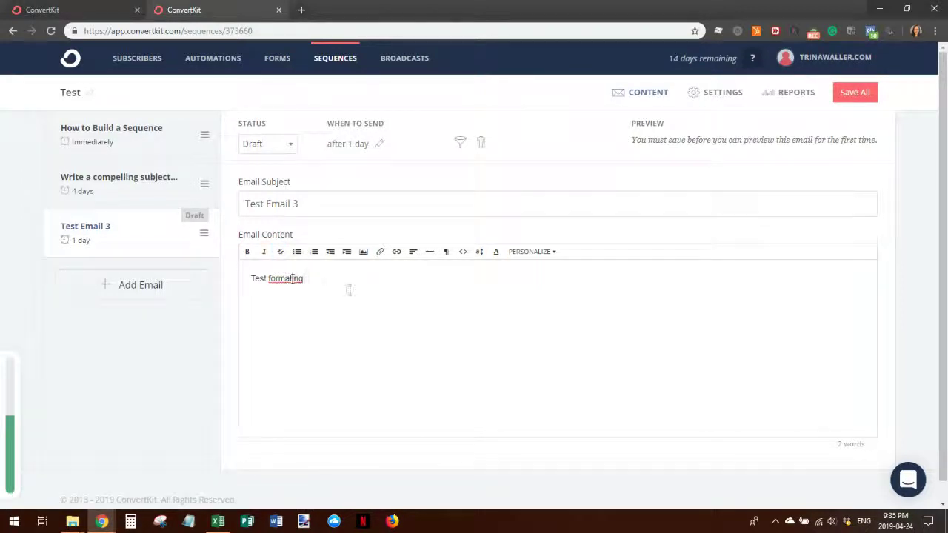
- Strike through the word 'formatting' in the email body
{"action": "left_click_drag", "start_coordinate": [268, 278], "coordinate": [305, 279]}
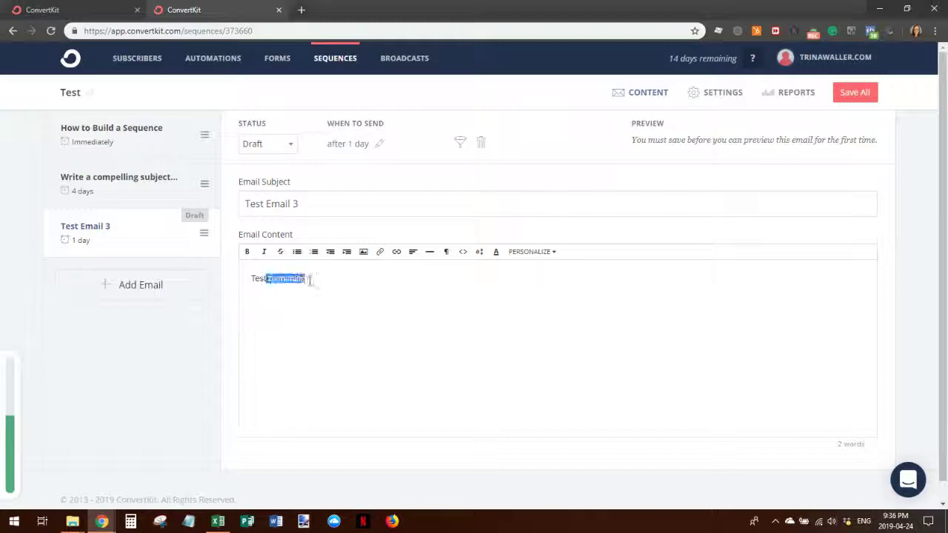
{"action": "left_click", "coordinate": [280, 252]}
{"action": "left_click", "coordinate": [369, 290]}
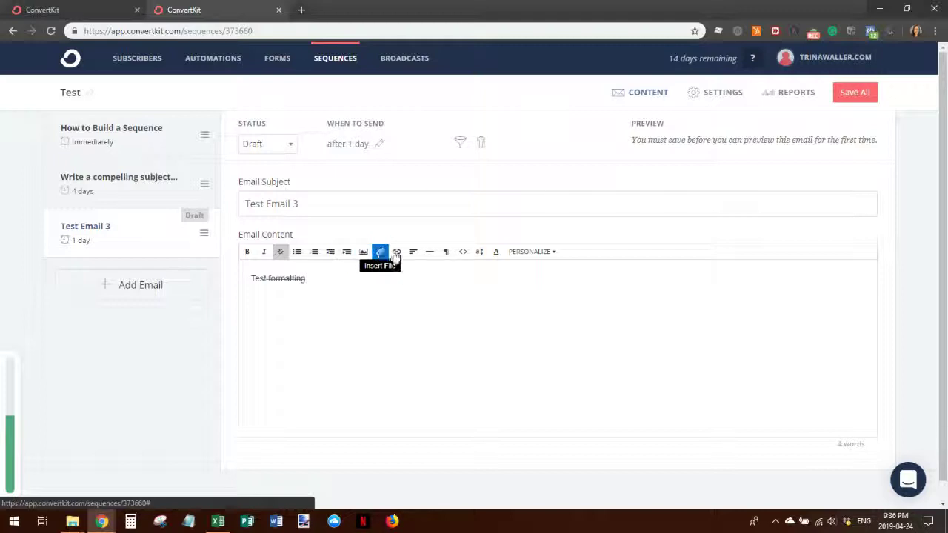
- Insert a horizontal divider, then inspect text style, font size and colour options without applying any
{"action": "left_click", "coordinate": [432, 253]}
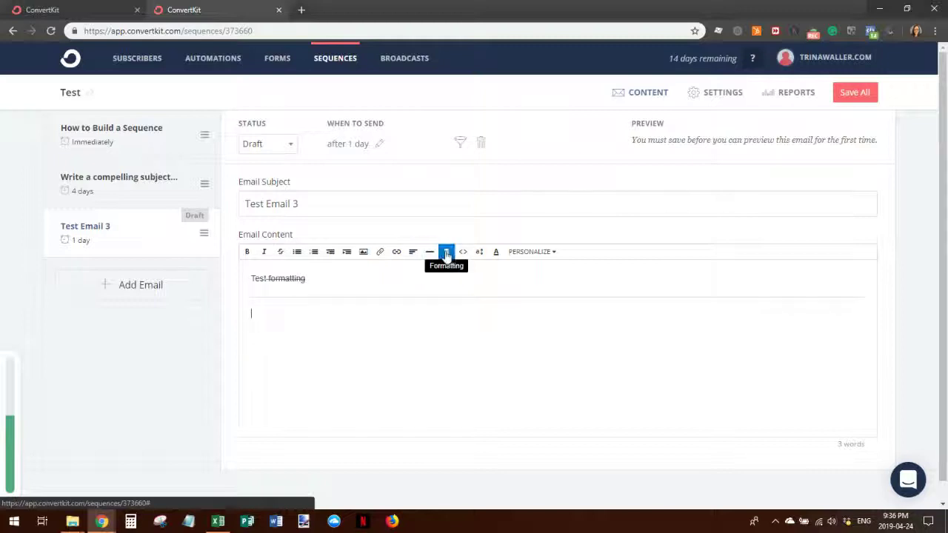
{"action": "left_click", "coordinate": [446, 254]}
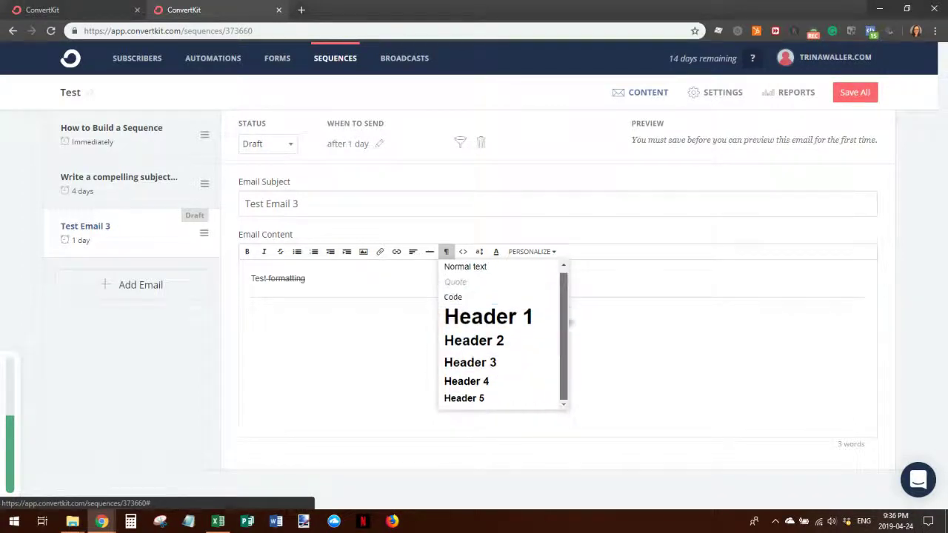
{"action": "left_click", "coordinate": [460, 224]}
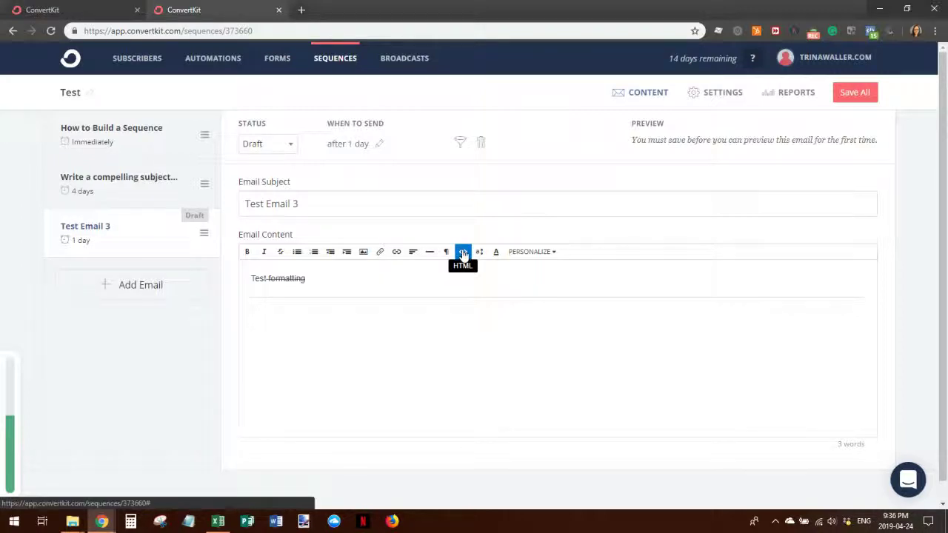
{"action": "left_click", "coordinate": [479, 252]}
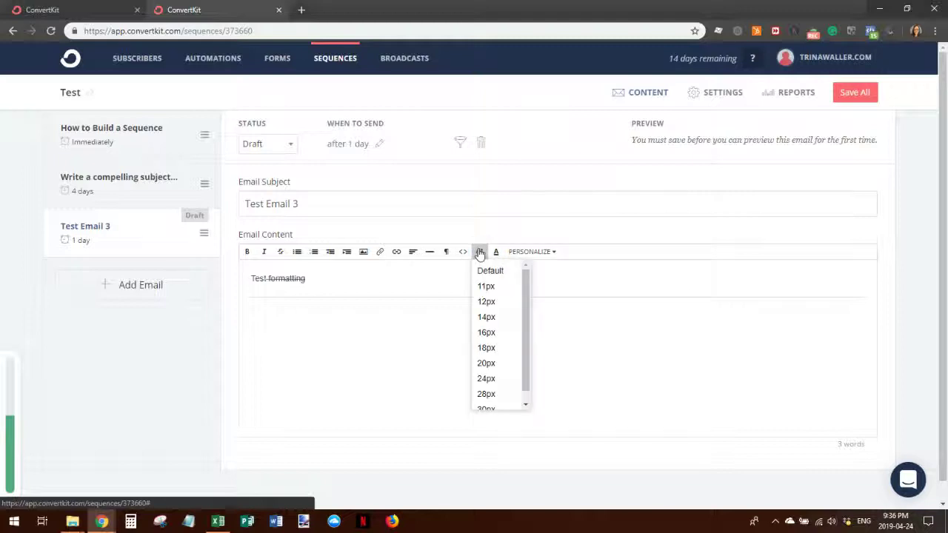
{"action": "left_click", "coordinate": [479, 253]}
{"action": "left_click", "coordinate": [495, 251]}
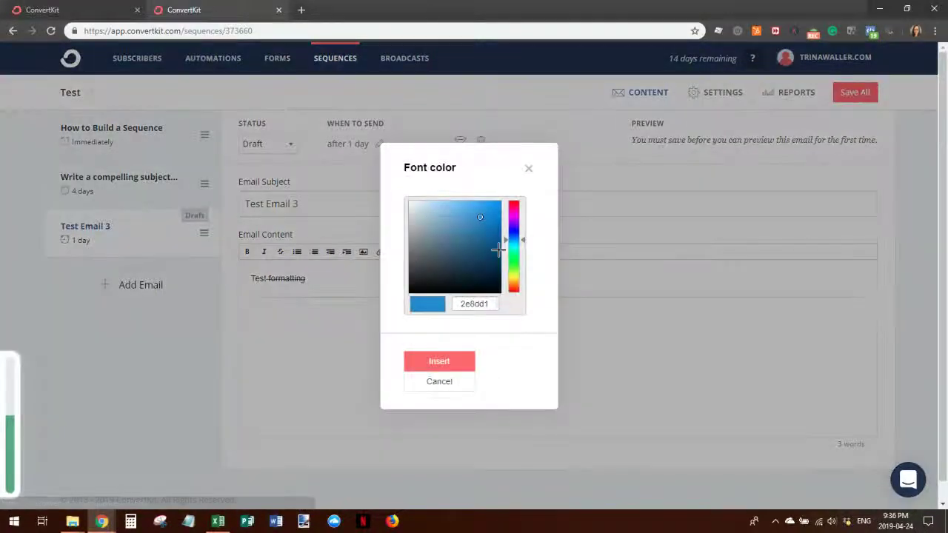
{"action": "left_click", "coordinate": [530, 171]}
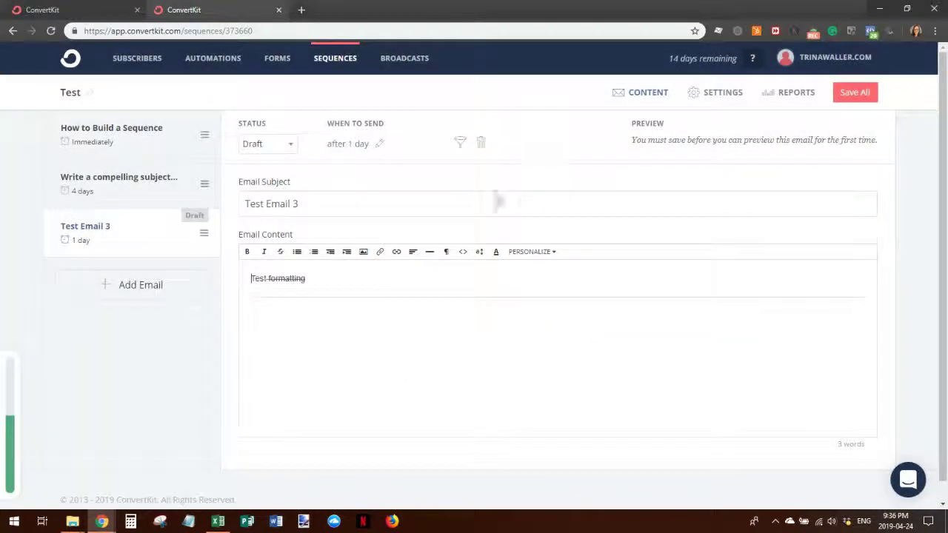
- Append the {{ subscriber.first_name }} merge tag to Test Email 3's body and save all emails
{"action": "left_click", "coordinate": [552, 253]}
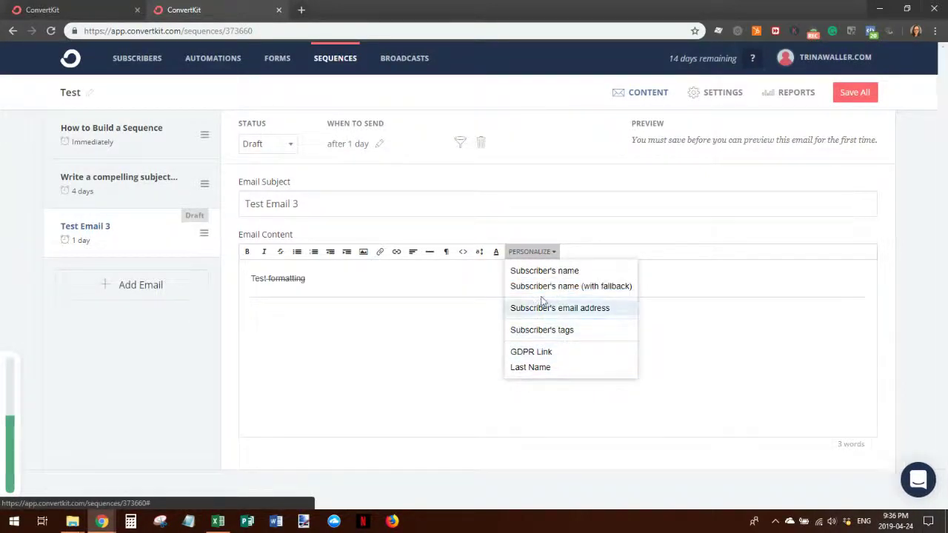
{"action": "left_click", "coordinate": [543, 274]}
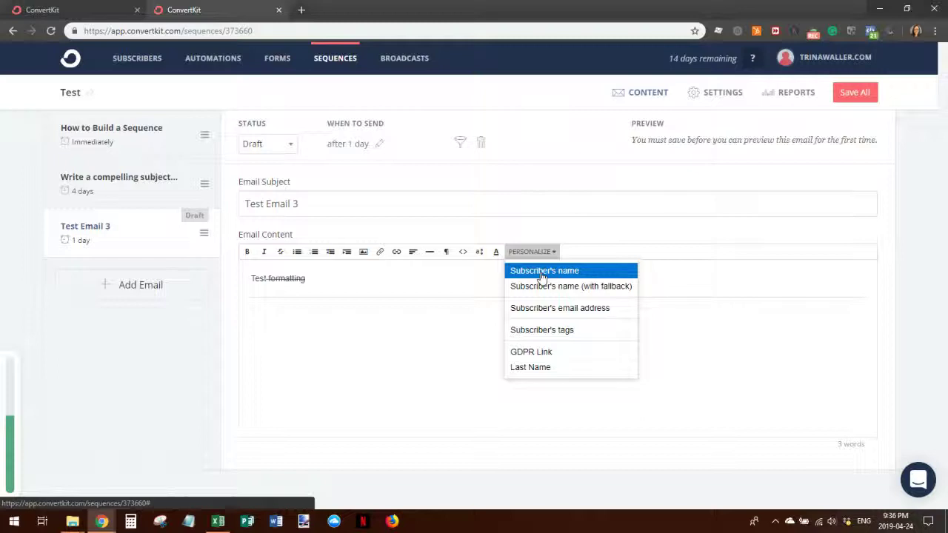
{"action": "left_click", "coordinate": [343, 280]}
{"action": "left_click", "coordinate": [530, 252]}
{"action": "left_click", "coordinate": [533, 271]}
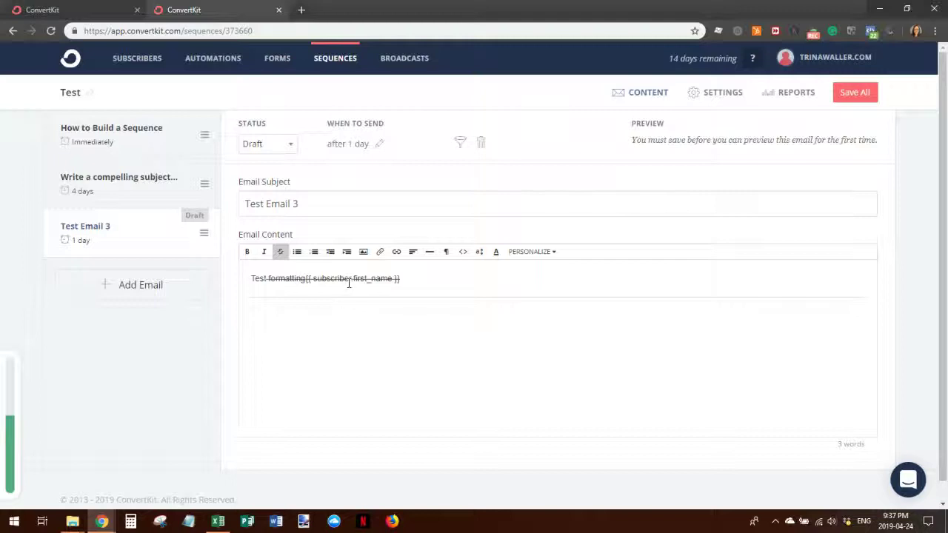
{"action": "left_click_drag", "start_coordinate": [309, 277], "coordinate": [403, 278]}
{"action": "left_click", "coordinate": [454, 298]}
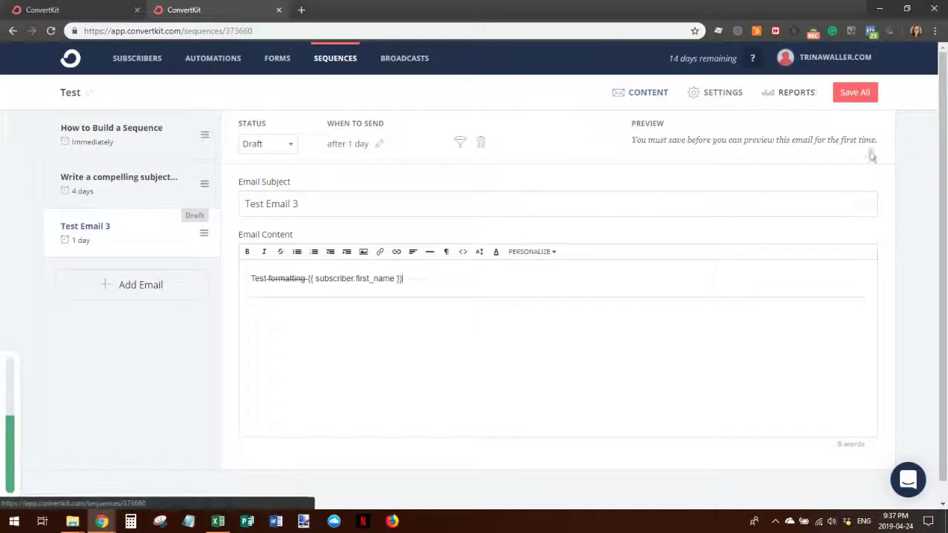
{"action": "left_click", "coordinate": [854, 95]}
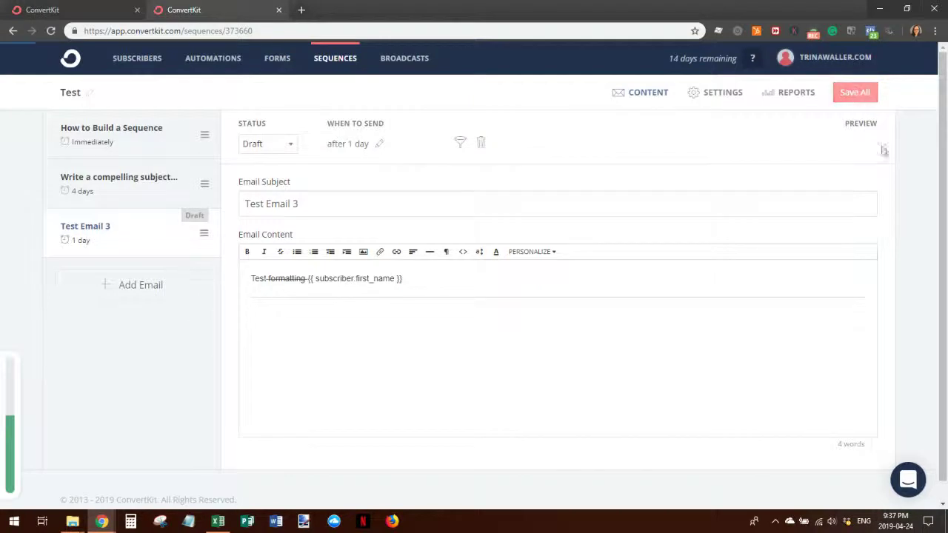
{"action": "left_click", "coordinate": [711, 95]}
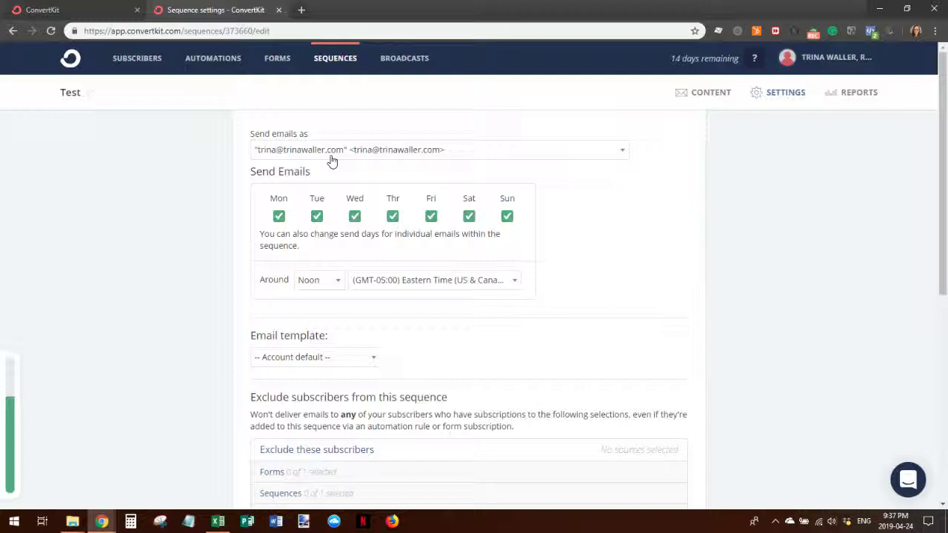
- Switch the sequence's time zone to Pacific Time (US & Canada) and its email template to Classic
{"action": "left_click", "coordinate": [514, 282]}
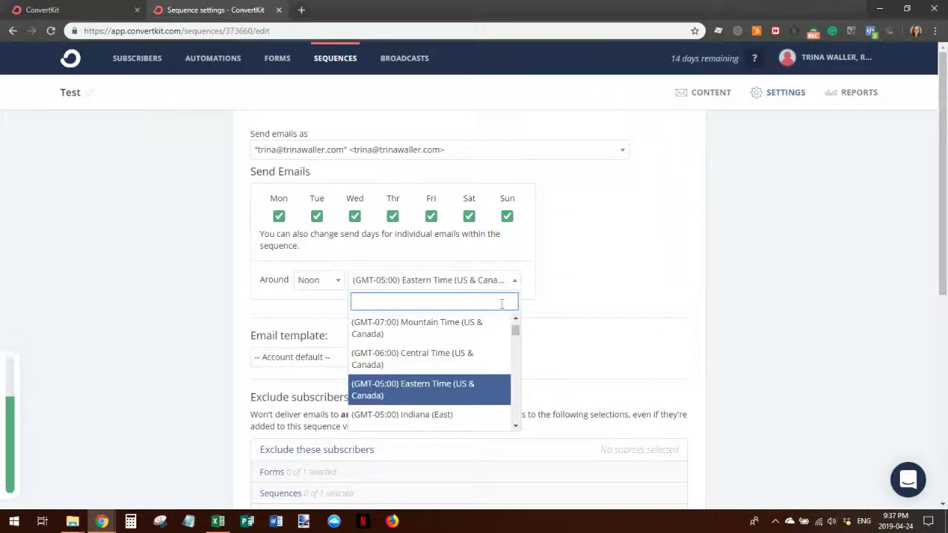
{"action": "mouse_move", "coordinate": [516, 329]}
{"action": "left_mouse_down"}
{"action": "mouse_move", "coordinate": [518, 341]}
{"action": "mouse_move", "coordinate": [513, 329]}
{"action": "left_mouse_up"}
{"action": "left_click", "coordinate": [492, 363]}
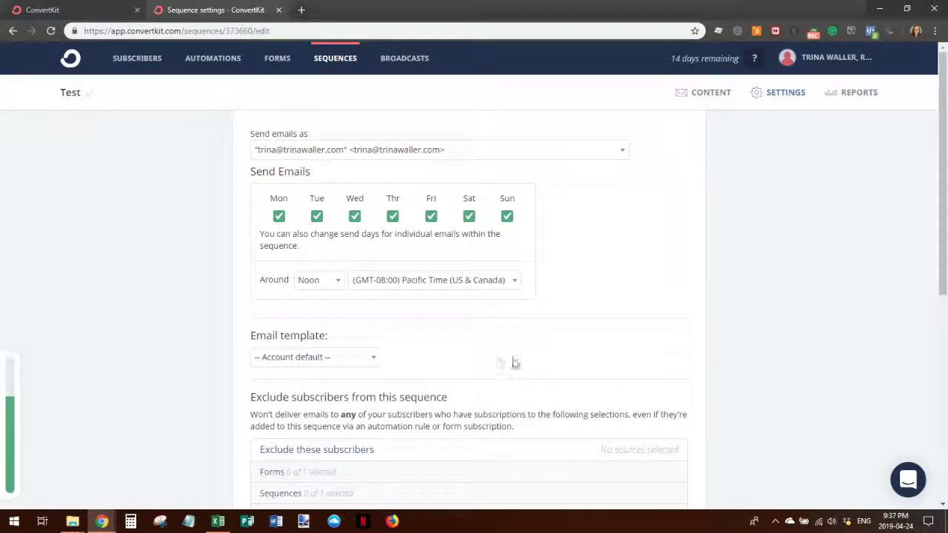
{"action": "left_click", "coordinate": [372, 359]}
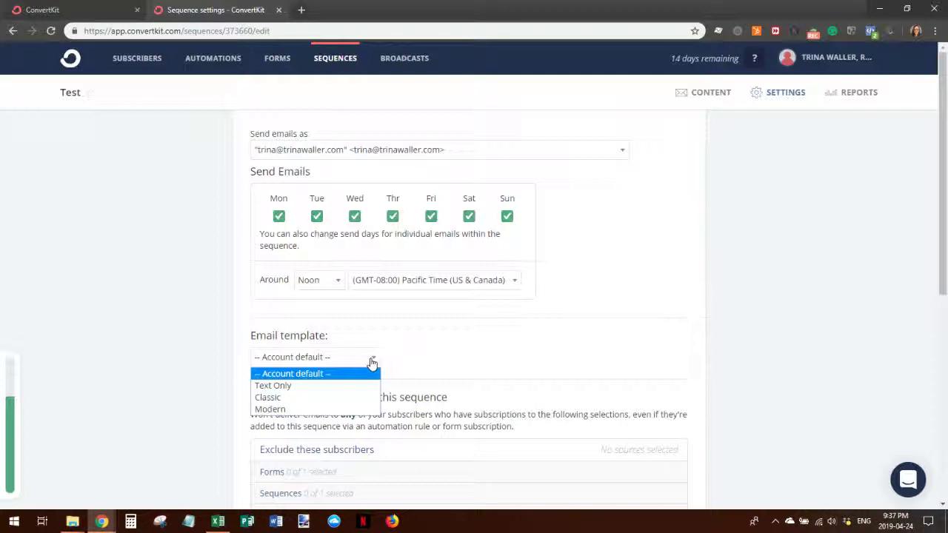
{"action": "left_click", "coordinate": [353, 402]}
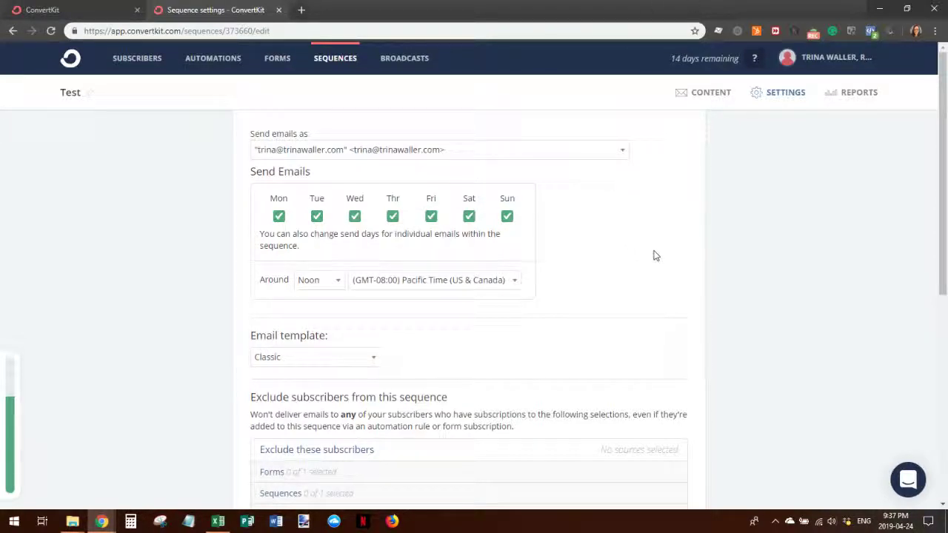
{"action": "scroll", "coordinate": [654, 254], "scroll_direction": "down", "scroll_amount": 3}
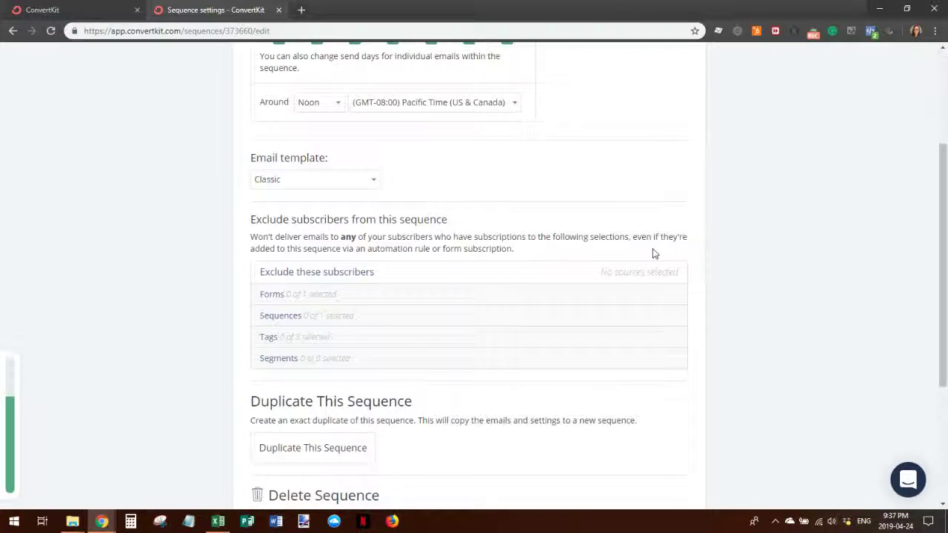
{"action": "scroll", "coordinate": [637, 252], "scroll_direction": "down", "scroll_amount": 3}
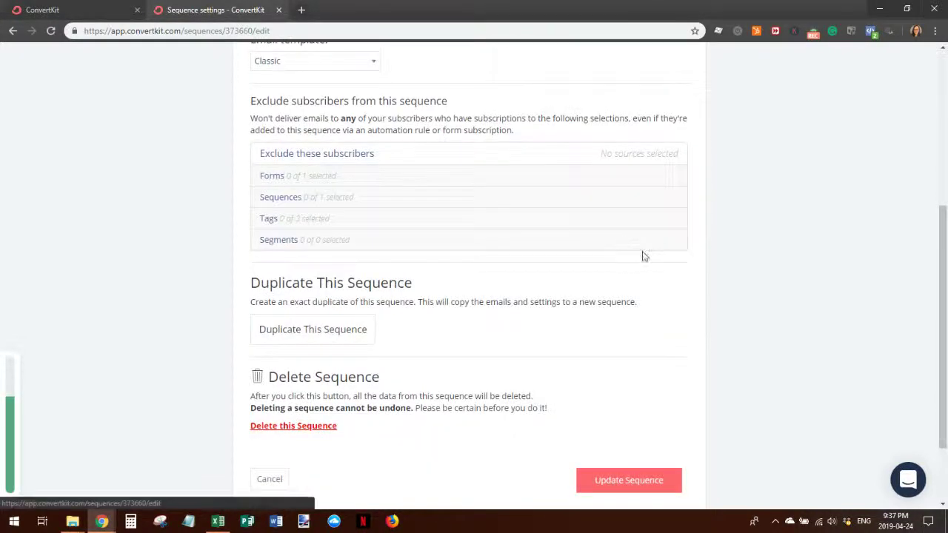
{"action": "scroll", "coordinate": [652, 244], "scroll_direction": "up", "scroll_amount": 7}
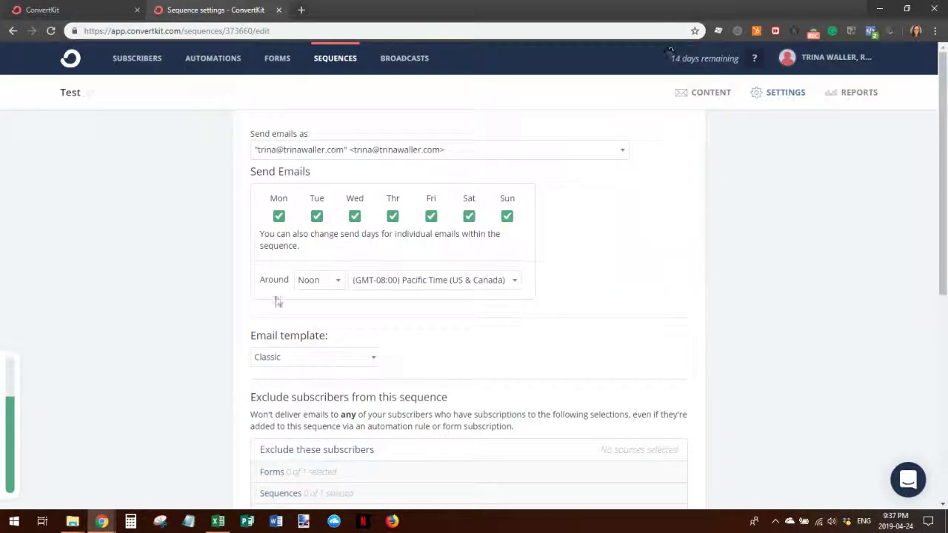
{"action": "left_click", "coordinate": [337, 150]}
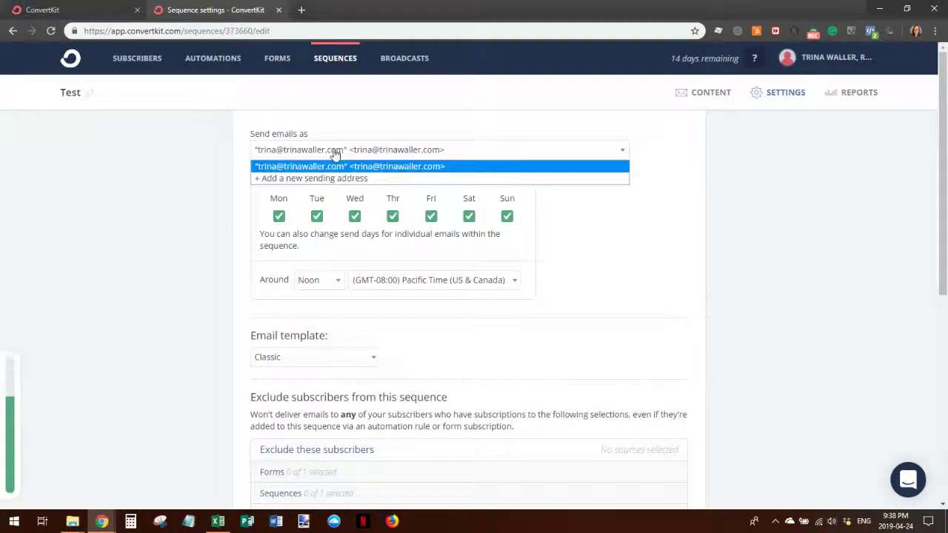
{"action": "left_click", "coordinate": [314, 179]}
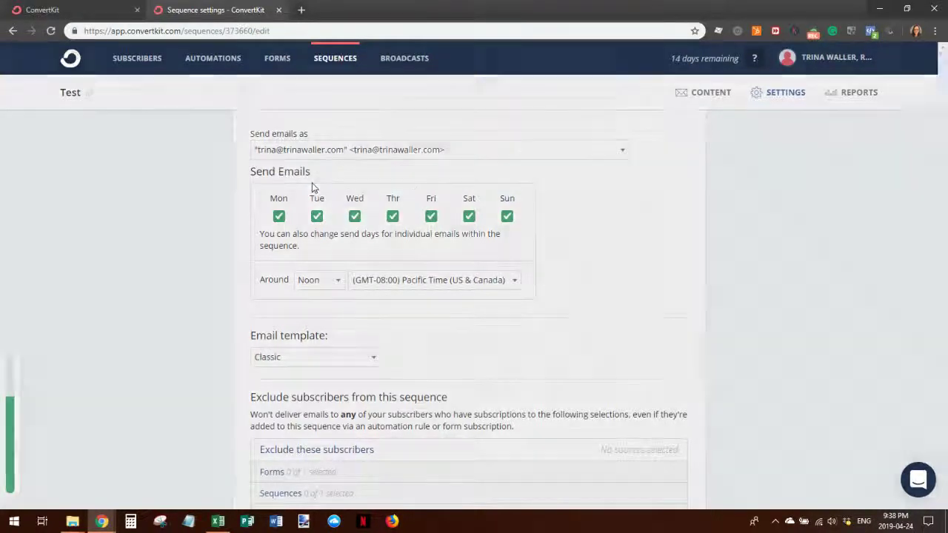
- Add a new sending address with the sender's from name and e-mail address
{"action": "left_click", "coordinate": [511, 139]}
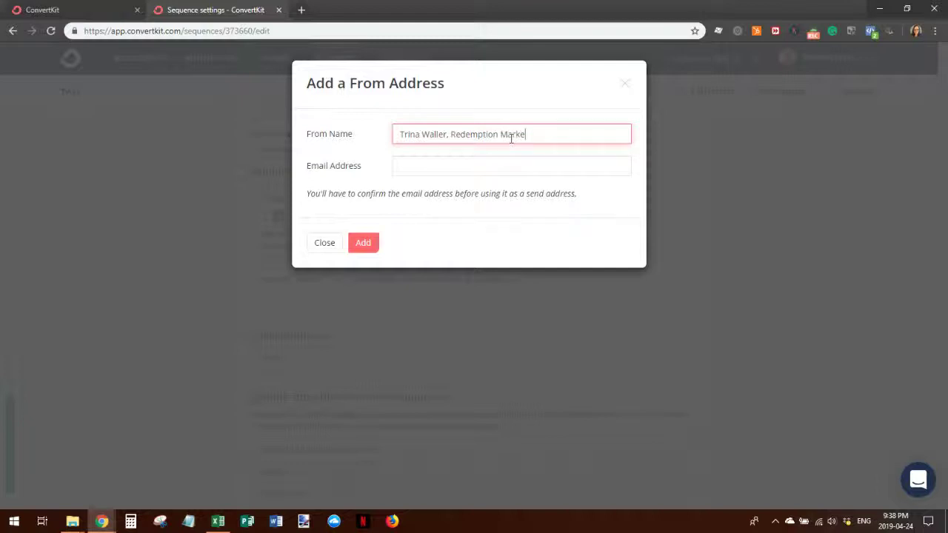
{"action": "key", "text": "Tab"}
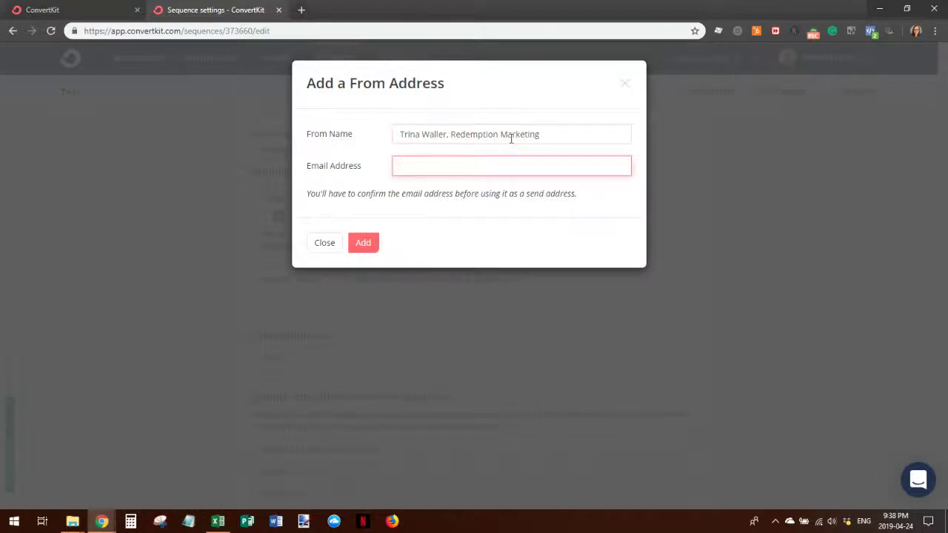
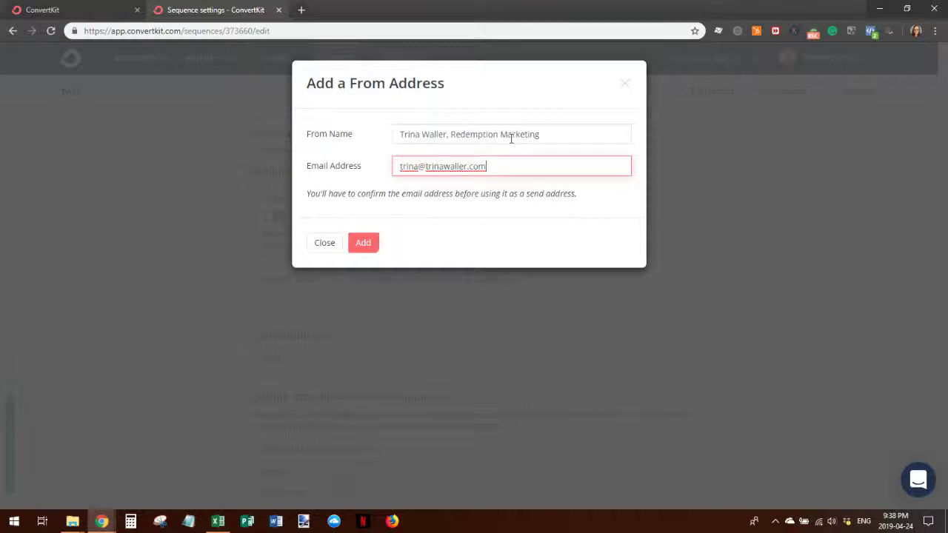
{"action": "left_click", "coordinate": [365, 249]}
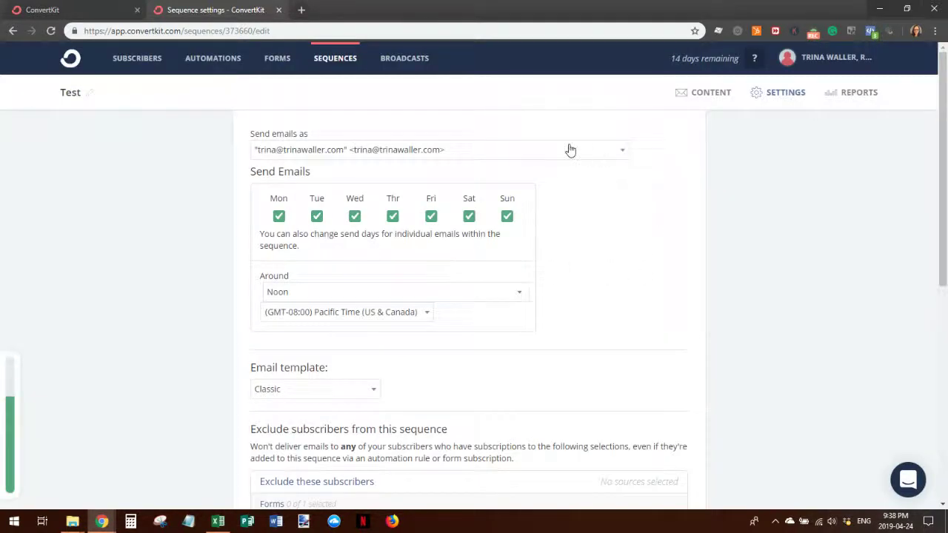
- Keep the original sending address selected and update the sequence settings
{"action": "left_click", "coordinate": [622, 152]}
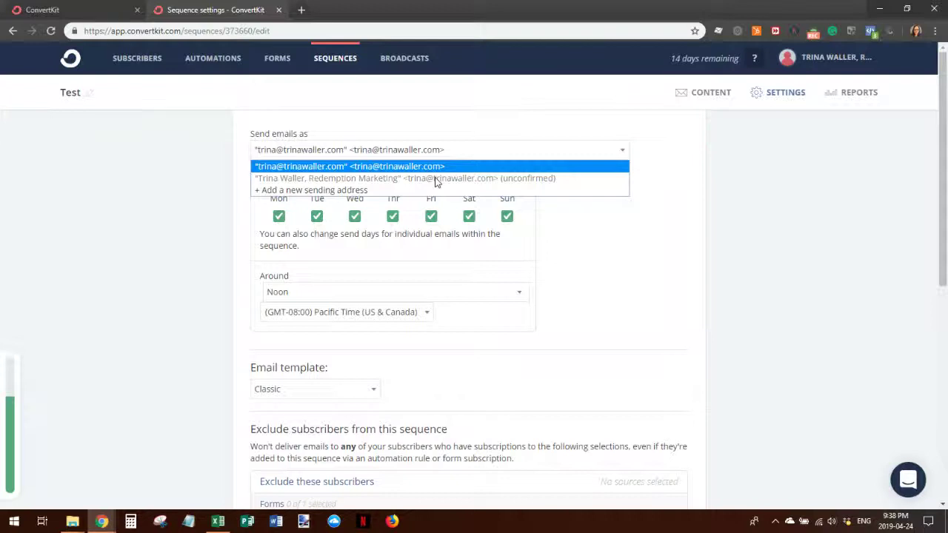
{"action": "left_click", "coordinate": [335, 169]}
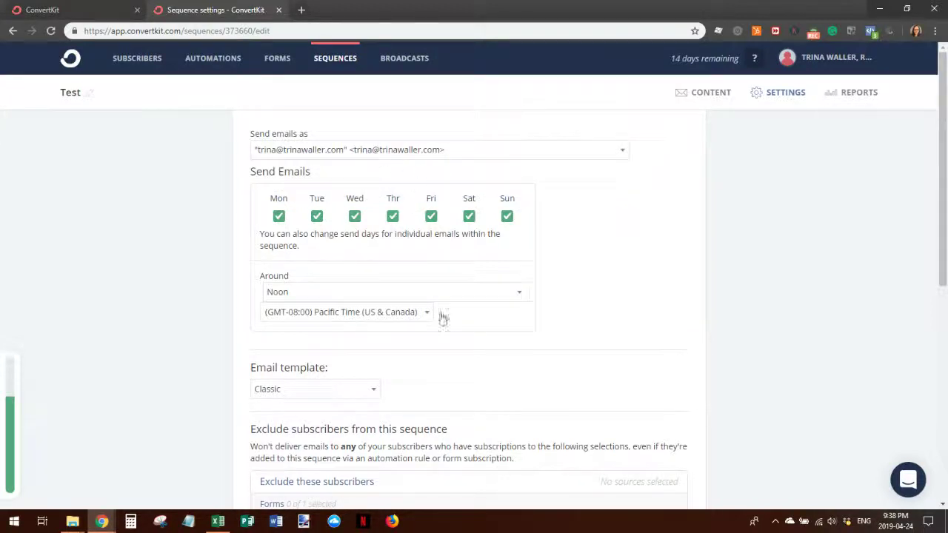
{"action": "scroll", "coordinate": [651, 349], "scroll_direction": "down", "scroll_amount": 6}
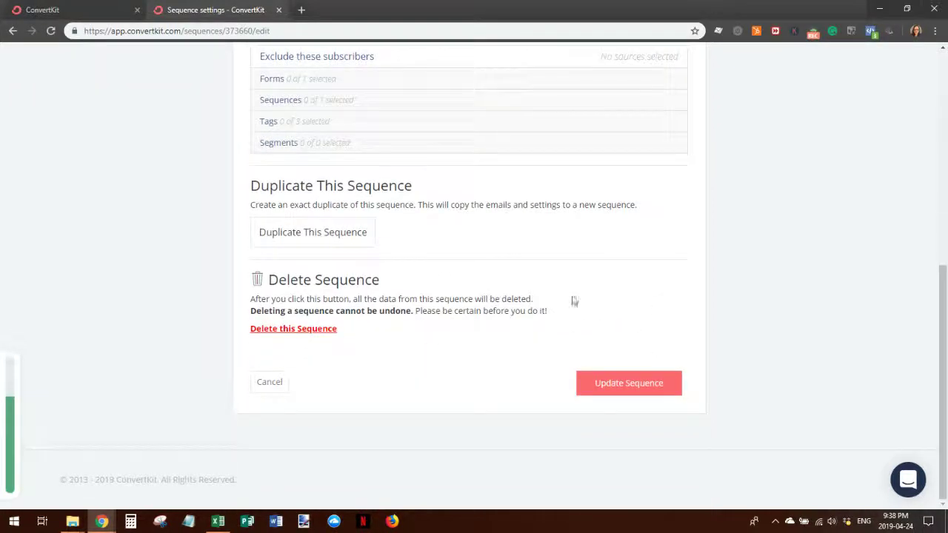
{"action": "left_click", "coordinate": [613, 390]}
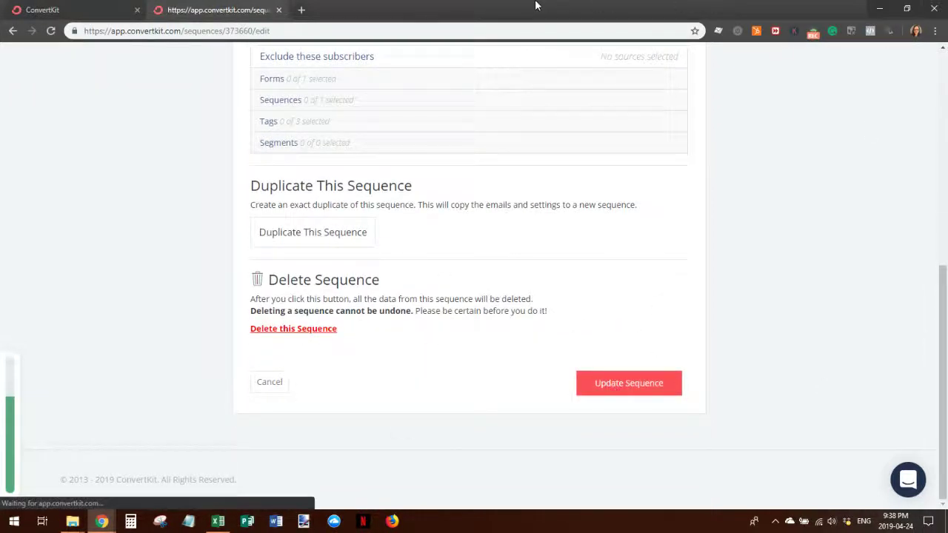
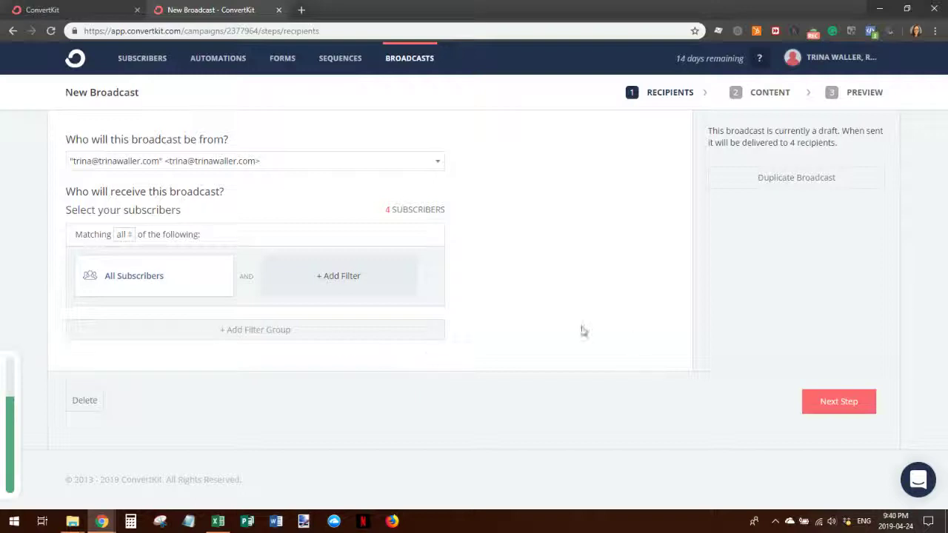
- Move to the broadcast content step and apply the Modern email template
{"action": "left_click", "coordinate": [815, 408]}
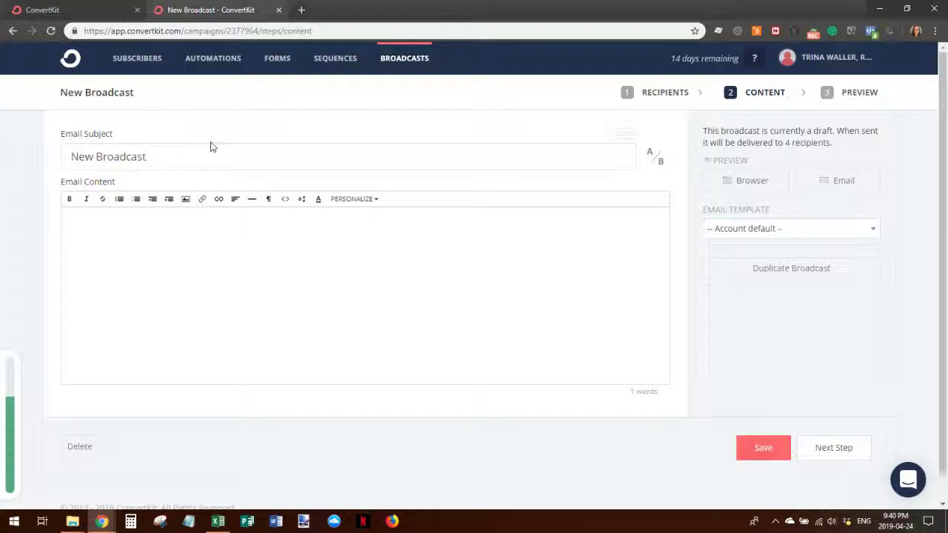
{"action": "left_click", "coordinate": [772, 447]}
{"action": "left_click", "coordinate": [857, 236]}
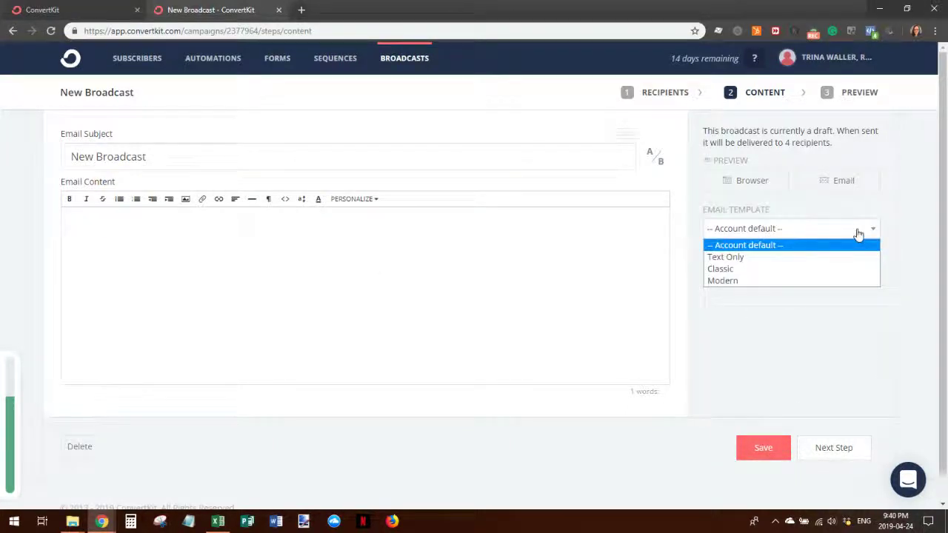
{"action": "left_click", "coordinate": [768, 280]}
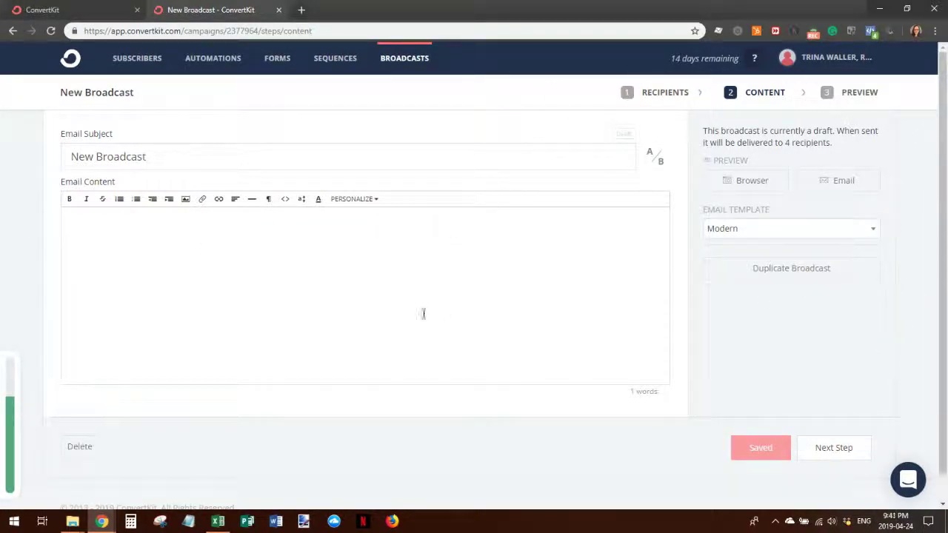
- Write the body 'This is a test broadcast email', save the draft, and go to its preview
{"action": "left_click", "coordinate": [91, 239]}
{"action": "type", "text": "This is a t"}
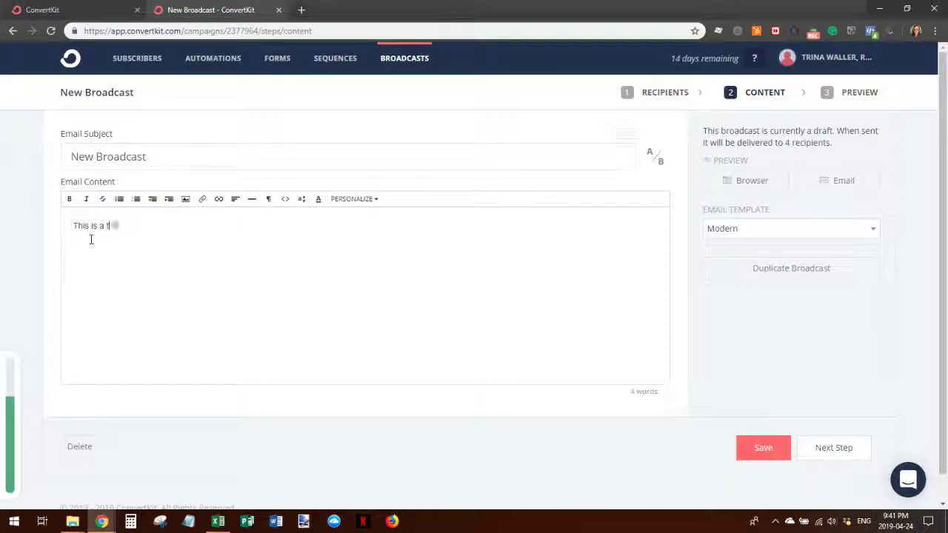
{"action": "type", "text": "est broadcast email"}
{"action": "left_click", "coordinate": [775, 446]}
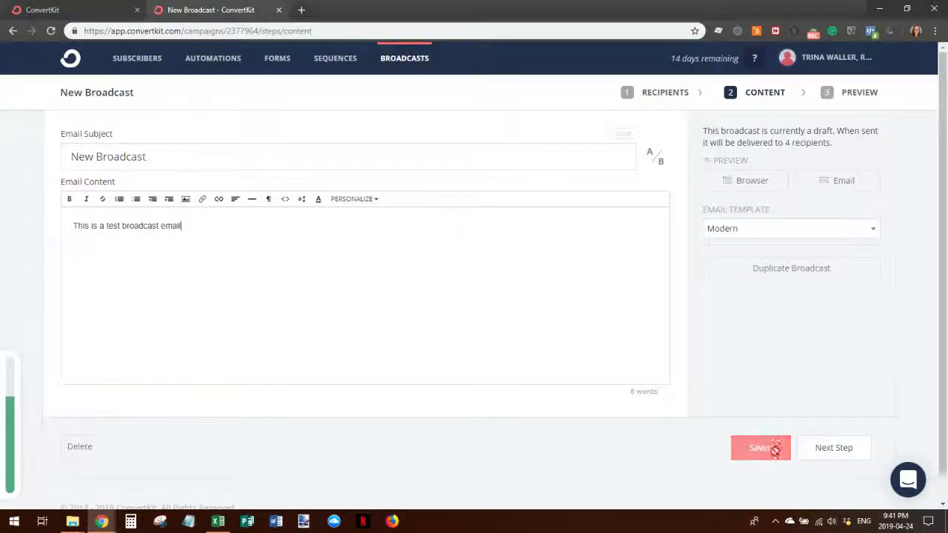
{"action": "left_click", "coordinate": [833, 448]}
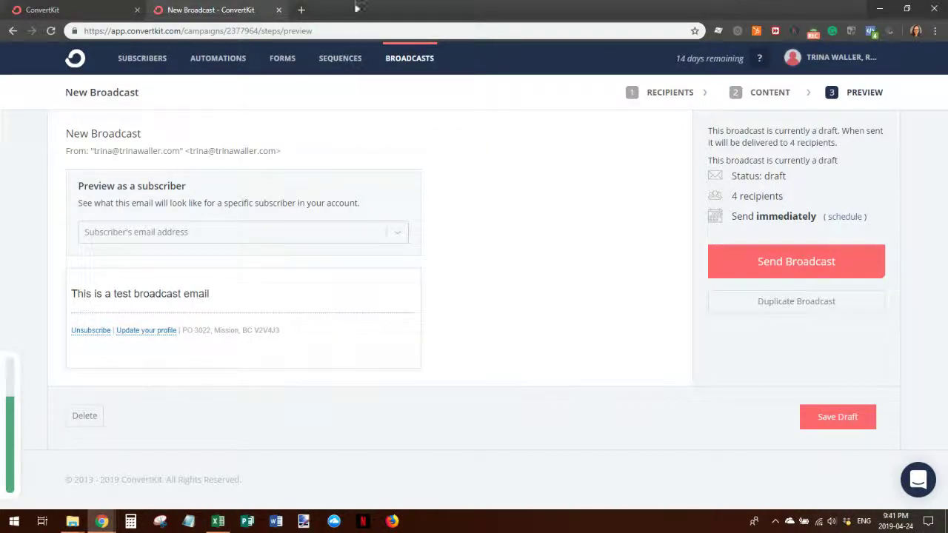
- Go from Account settings through Your Profile to the Email settings listing both sender addresses
{"action": "left_click", "coordinate": [842, 59]}
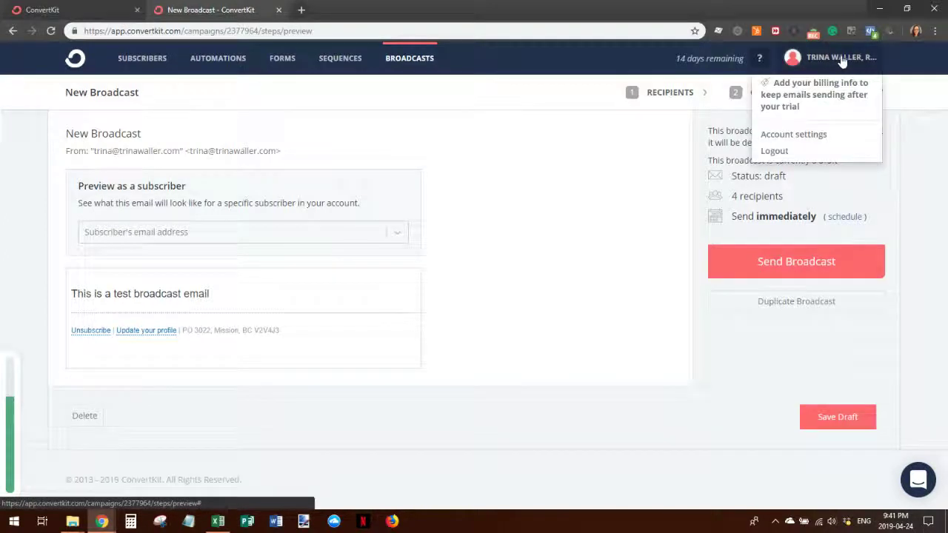
{"action": "left_click", "coordinate": [815, 134]}
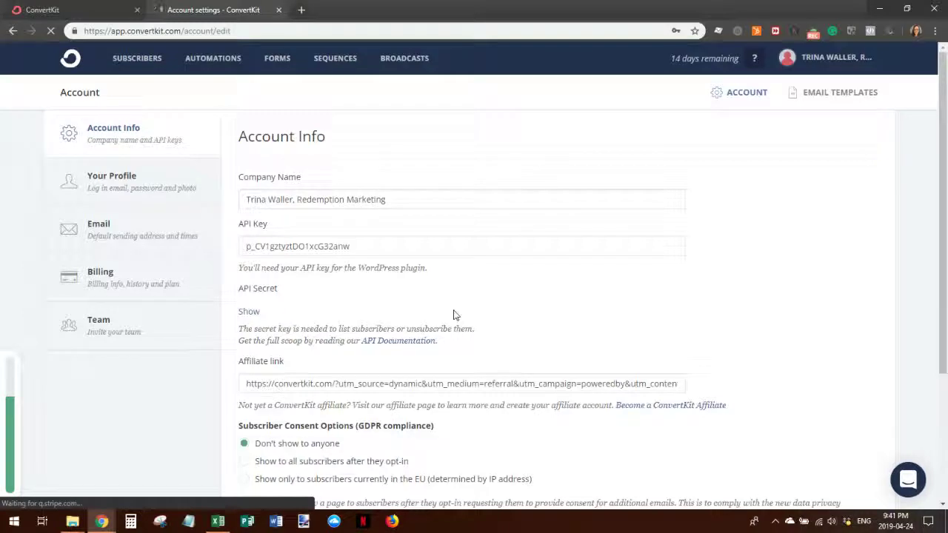
{"action": "scroll", "coordinate": [509, 306], "scroll_direction": "down", "scroll_amount": 3}
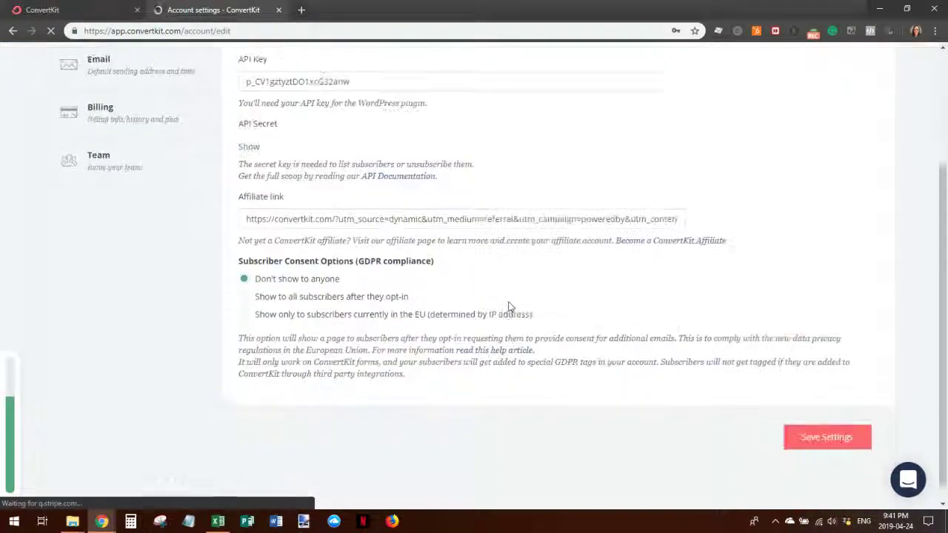
{"action": "scroll", "coordinate": [514, 300], "scroll_direction": "up", "scroll_amount": 3}
{"action": "left_click", "coordinate": [79, 182]}
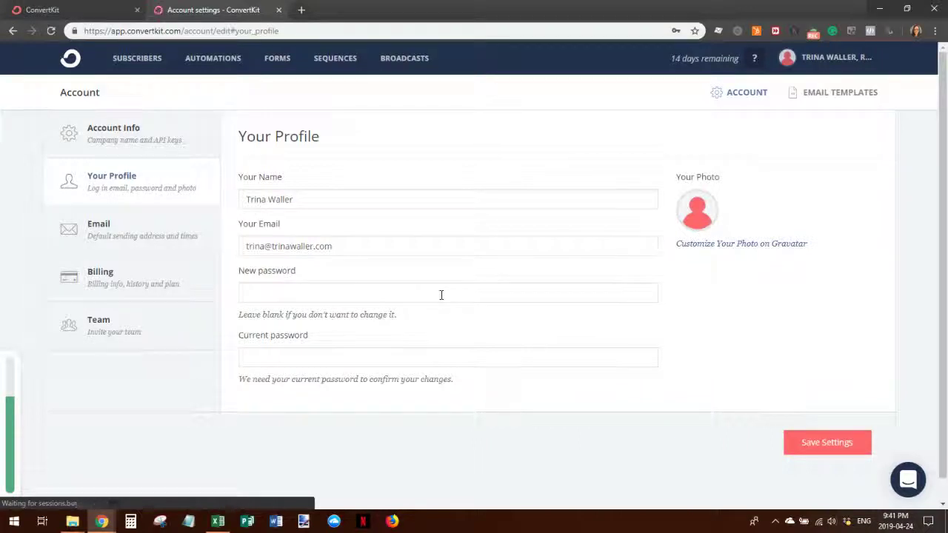
{"action": "left_click", "coordinate": [151, 228]}
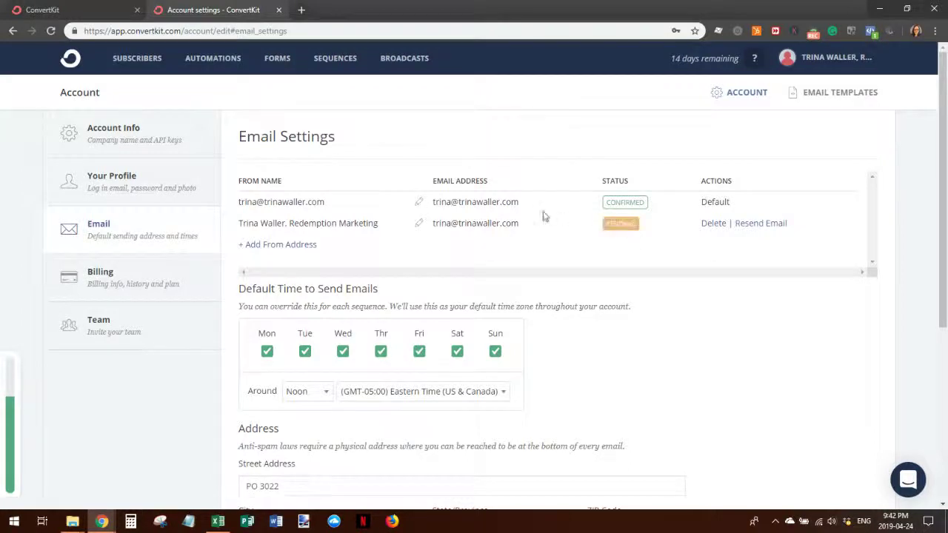
{"action": "left_click", "coordinate": [707, 224]}
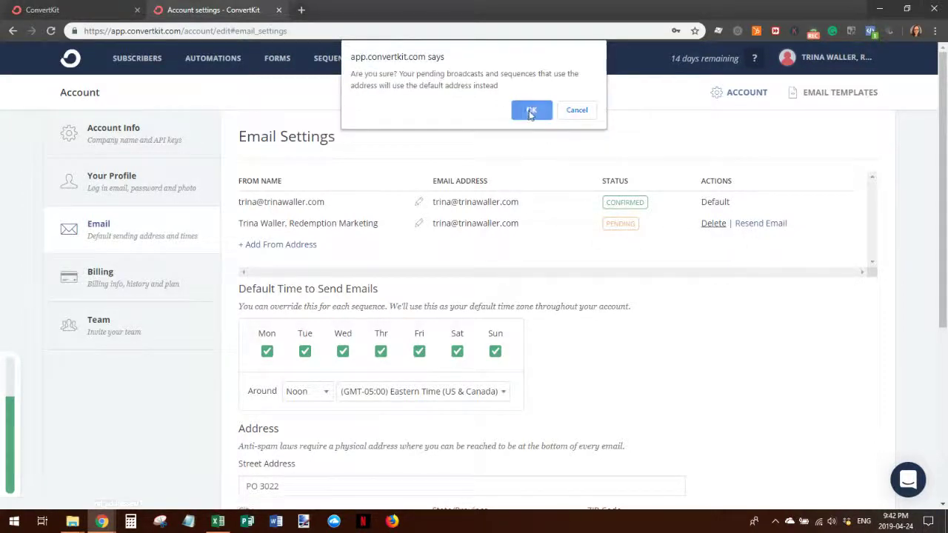
{"action": "left_click", "coordinate": [533, 108]}
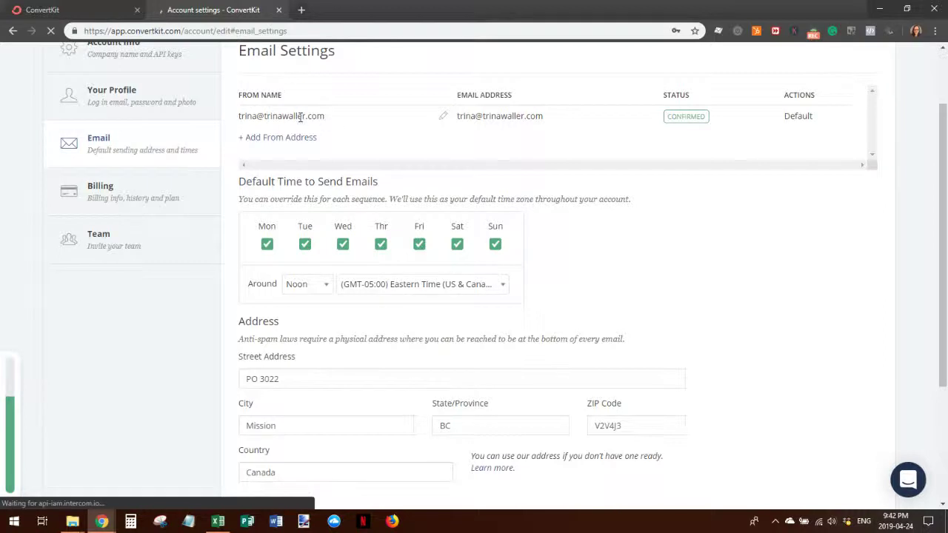
{"action": "left_click", "coordinate": [442, 117]}
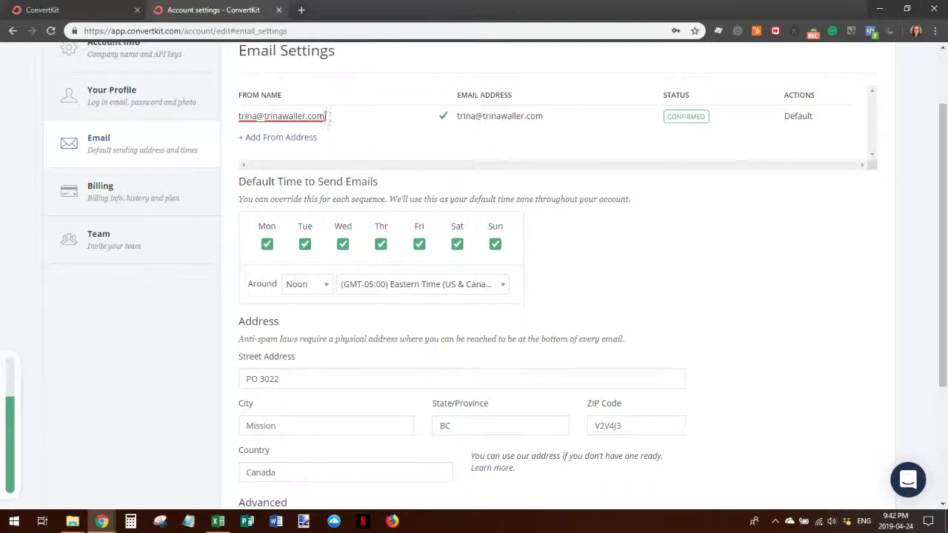
{"action": "left_click_drag", "start_coordinate": [325, 117], "coordinate": [232, 118]}
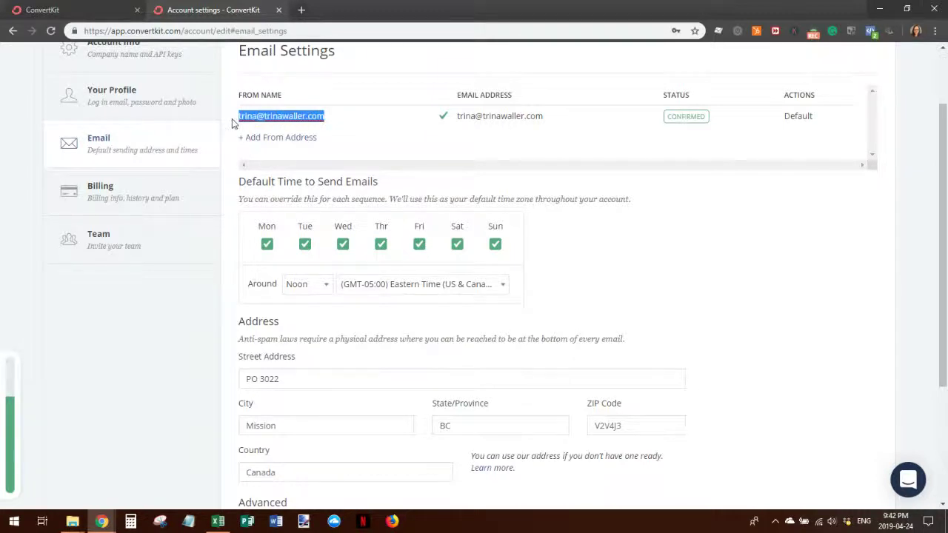
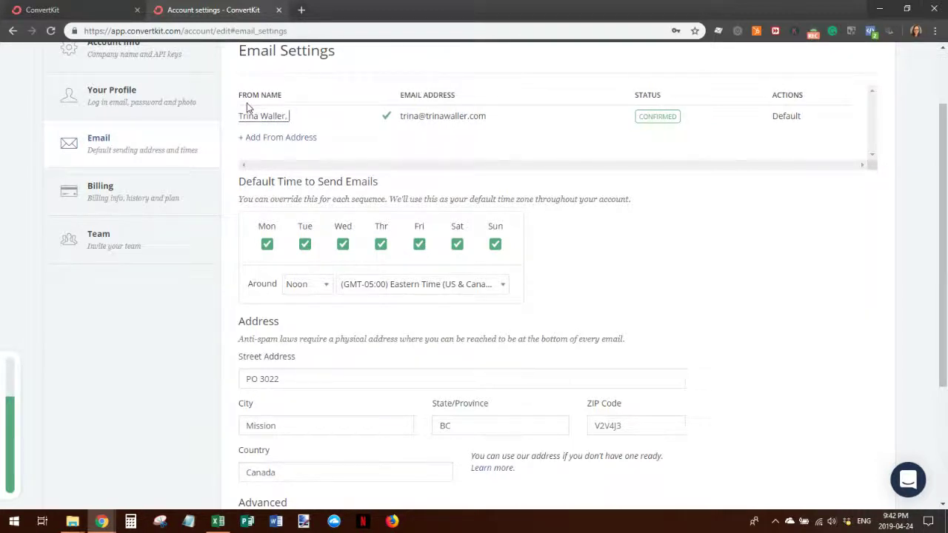
{"action": "type", "text": "Rede"}
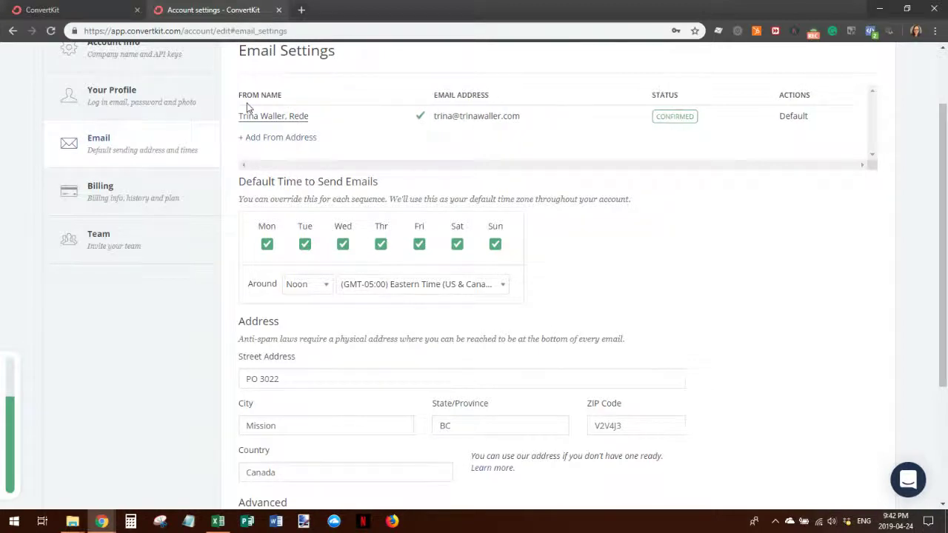
{"action": "type", "text": "mption Marketing"}
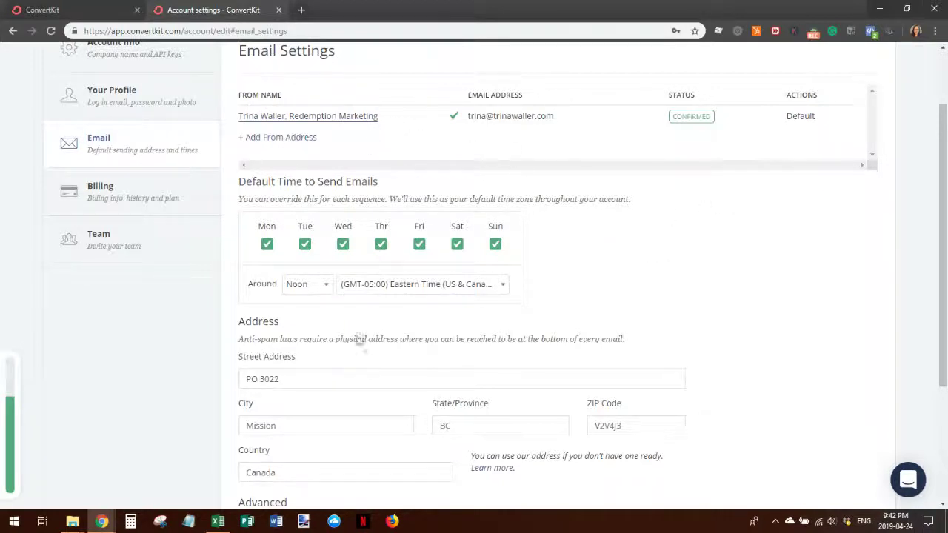
{"action": "scroll", "coordinate": [582, 340], "scroll_direction": "down", "scroll_amount": 3}
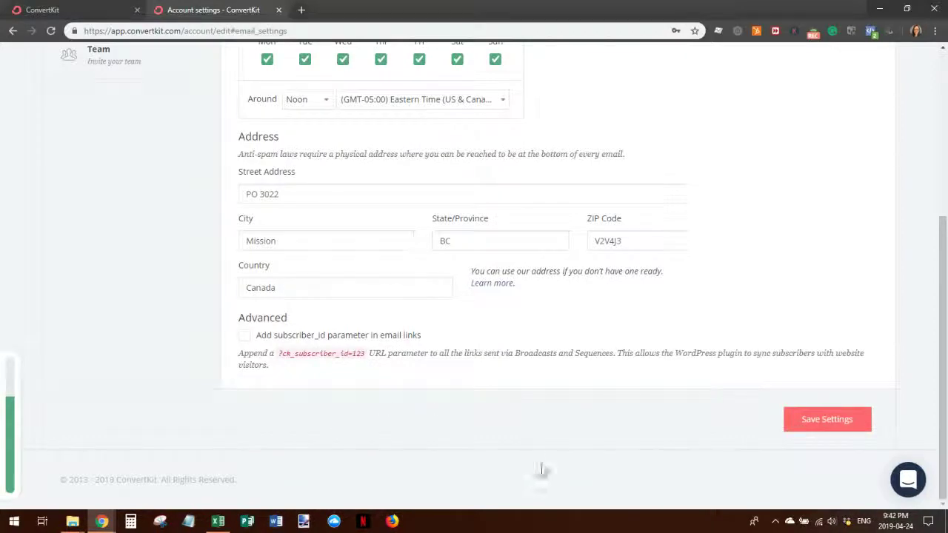
{"action": "scroll", "coordinate": [540, 459], "scroll_direction": "up", "scroll_amount": 4}
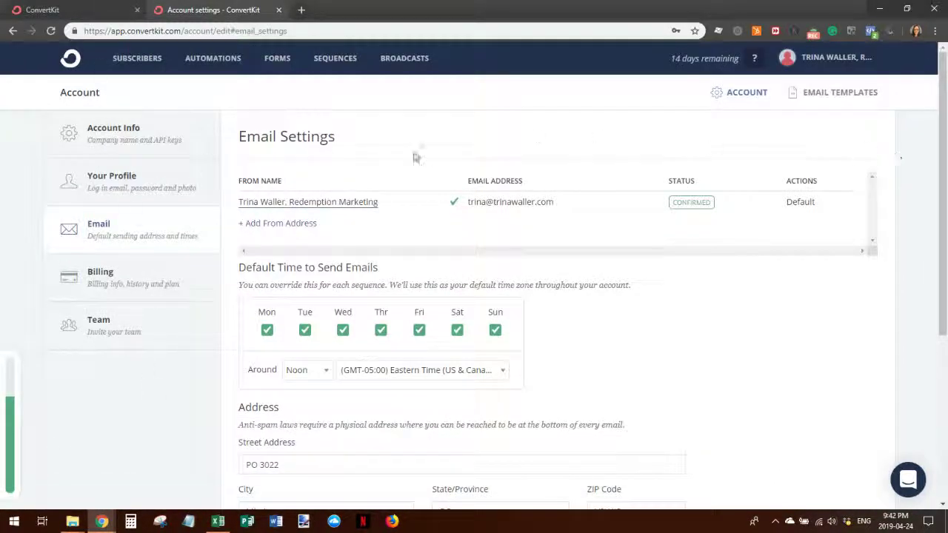
- Start a new custom template from Email Templates and review its blank Template Name and HTML fields
{"action": "left_click", "coordinate": [839, 100]}
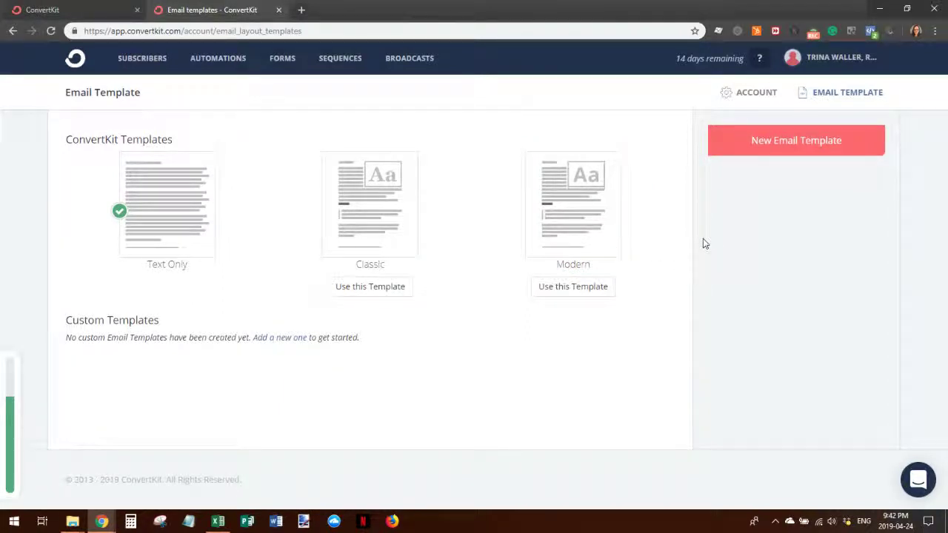
{"action": "left_click", "coordinate": [279, 339]}
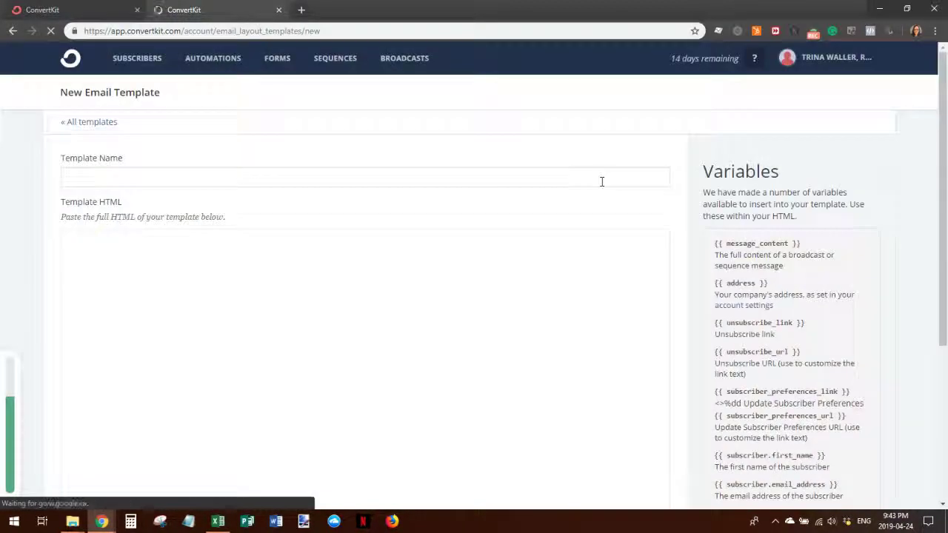
{"action": "left_click", "coordinate": [100, 172]}
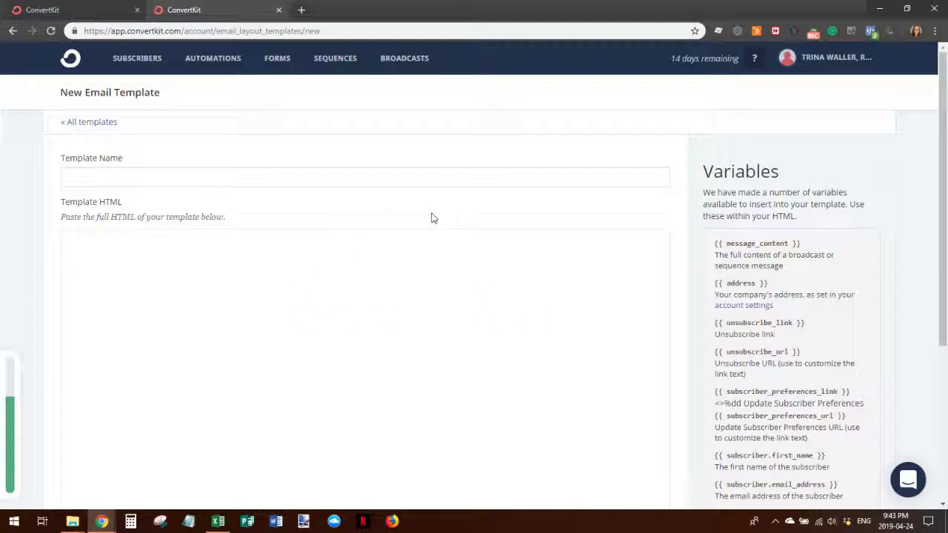
{"action": "scroll", "coordinate": [427, 294], "scroll_direction": "down", "scroll_amount": 3}
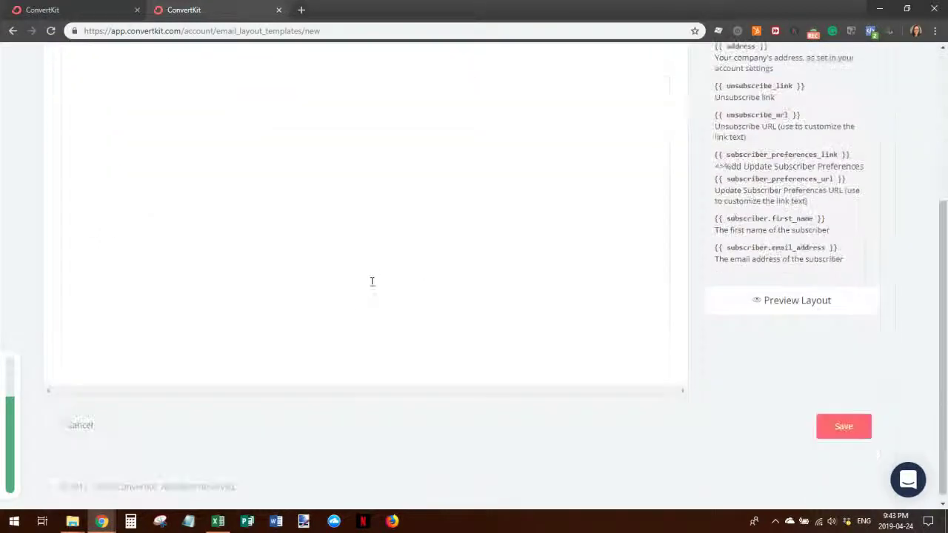
{"action": "scroll", "coordinate": [540, 374], "scroll_direction": "up", "scroll_amount": 3}
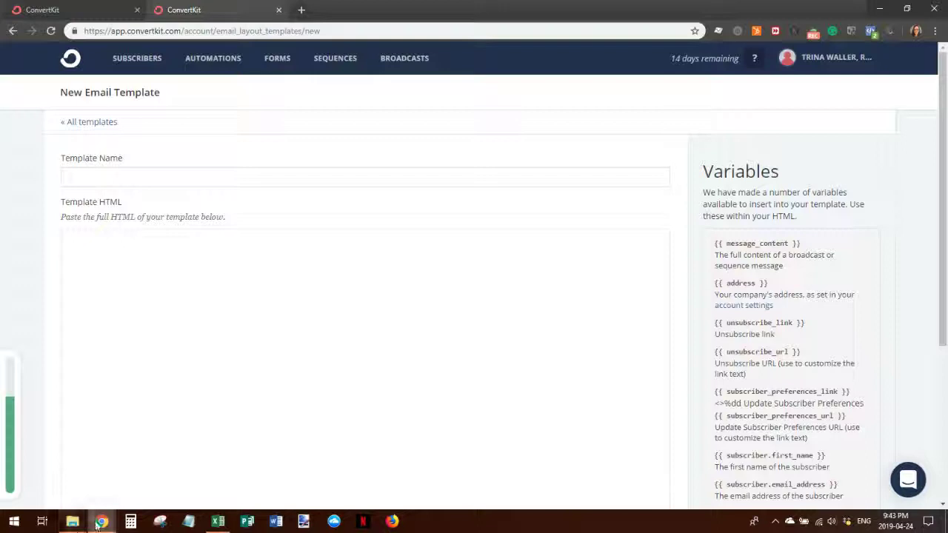
{"action": "mouse_move", "coordinate": [97, 523]}
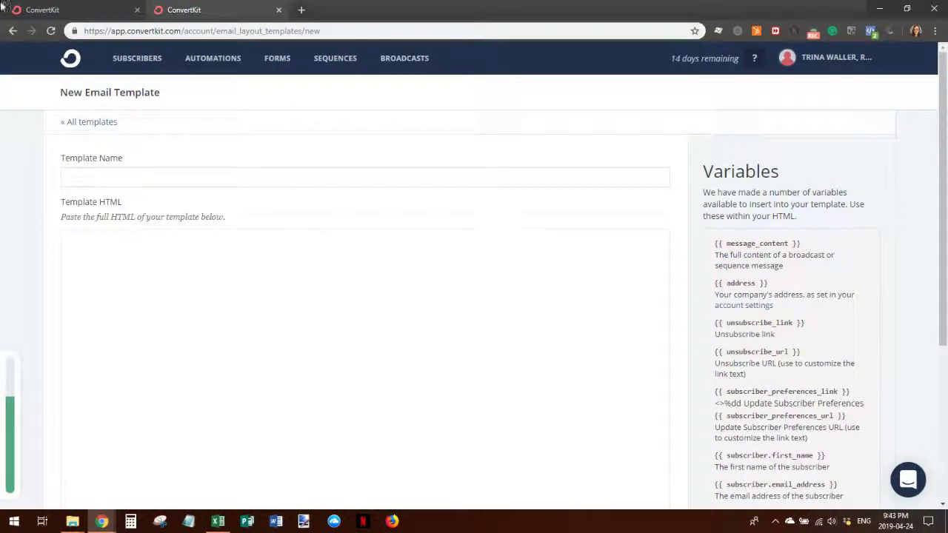
- Show the Subscribers dashboard with 4 subscribers and close the leftover welcome-page tab
{"action": "left_click", "coordinate": [137, 58]}
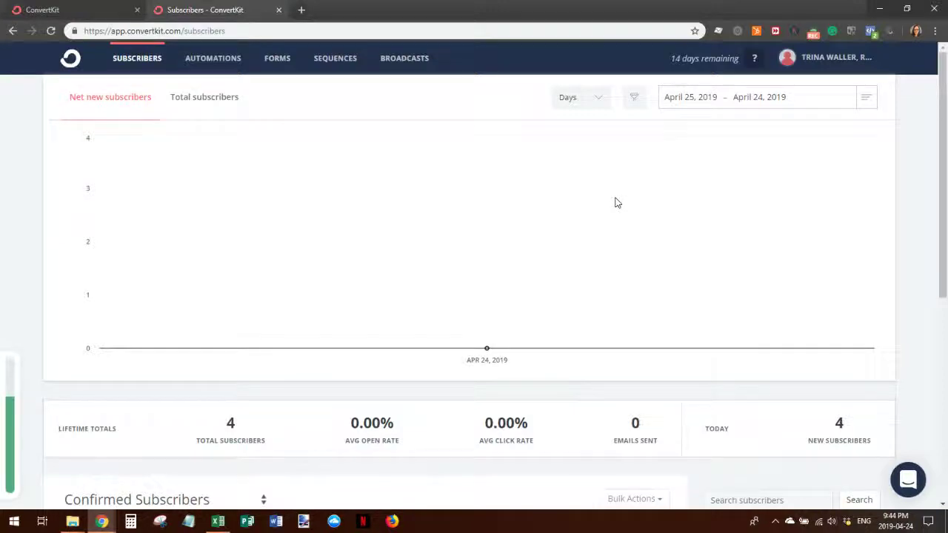
{"action": "left_click", "coordinate": [56, 12]}
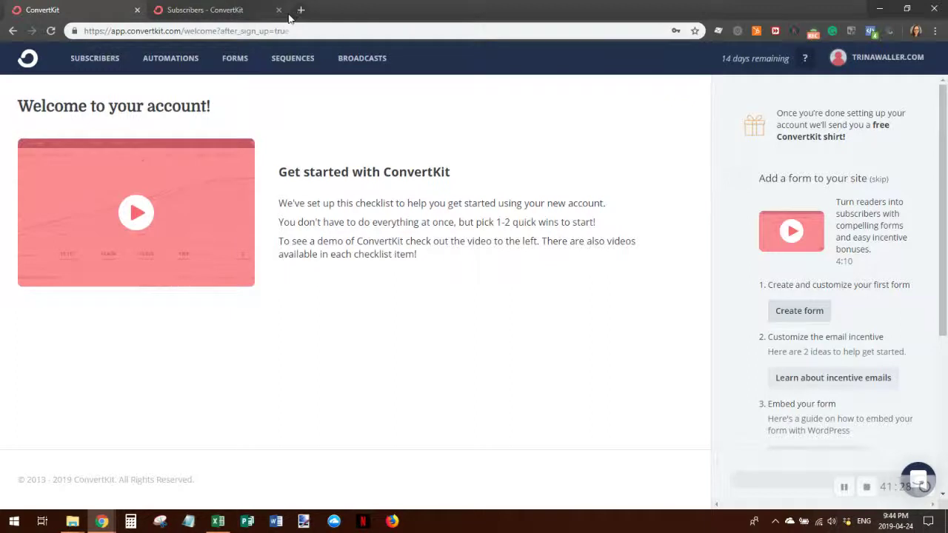
{"action": "left_click", "coordinate": [137, 9]}
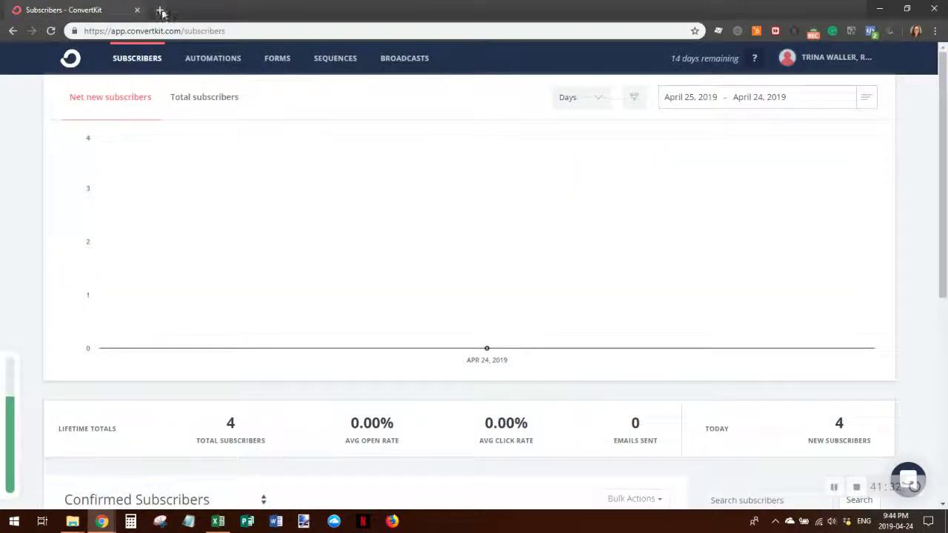
{"action": "left_click", "coordinate": [165, 10]}
- Load ConvertKit's Plans & Pricing page, review the $29, $49 and $79 tiers, then return to Subscribers
{"action": "type", "text": "convertkit.com"}
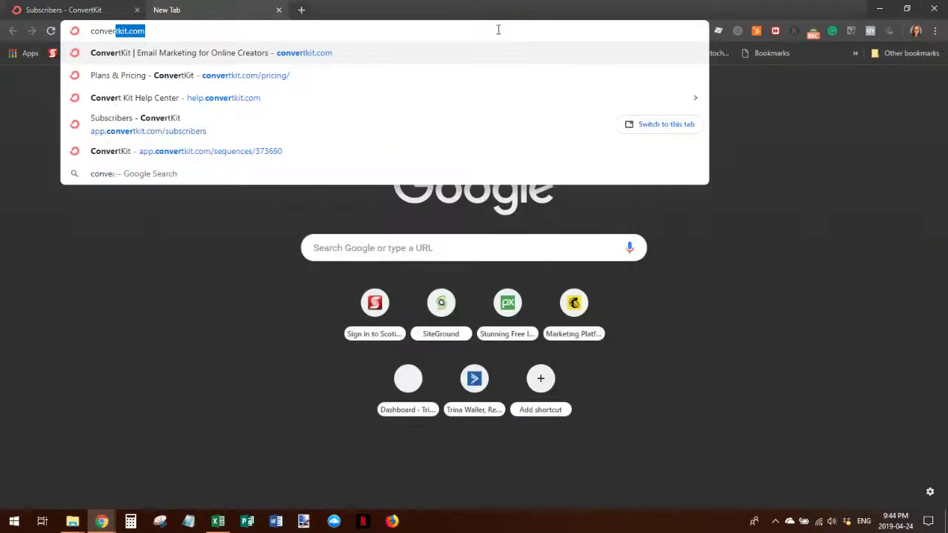
{"action": "key", "text": "Down"}
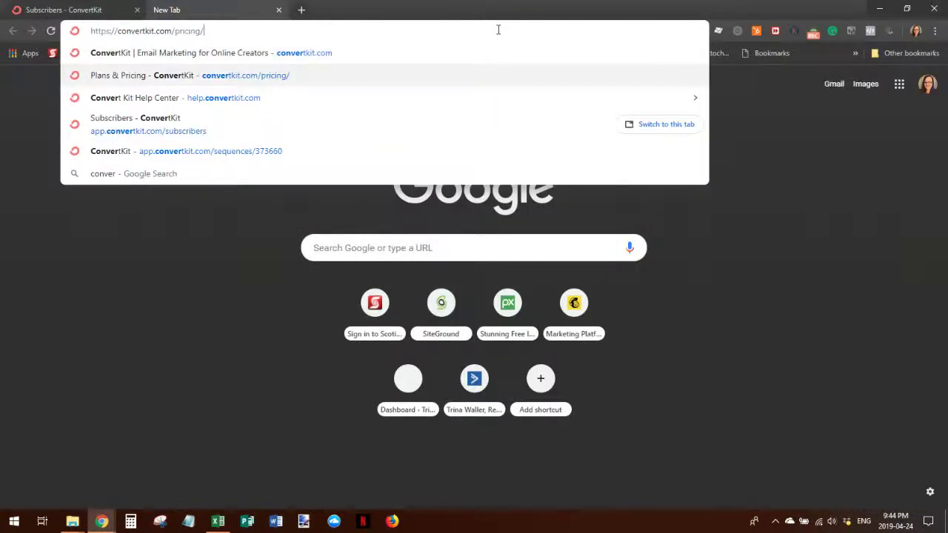
{"action": "key", "text": "Return"}
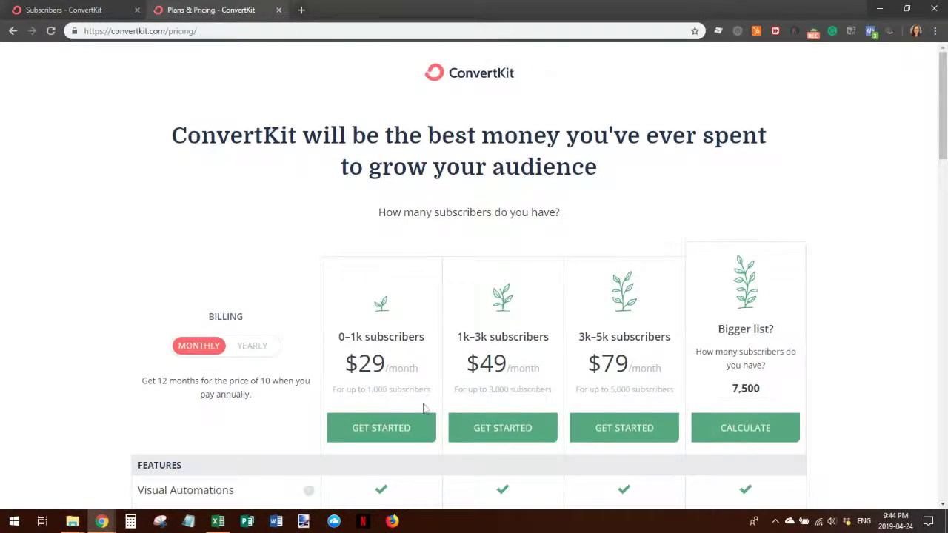
{"action": "scroll", "coordinate": [392, 226], "scroll_direction": "down", "scroll_amount": 3}
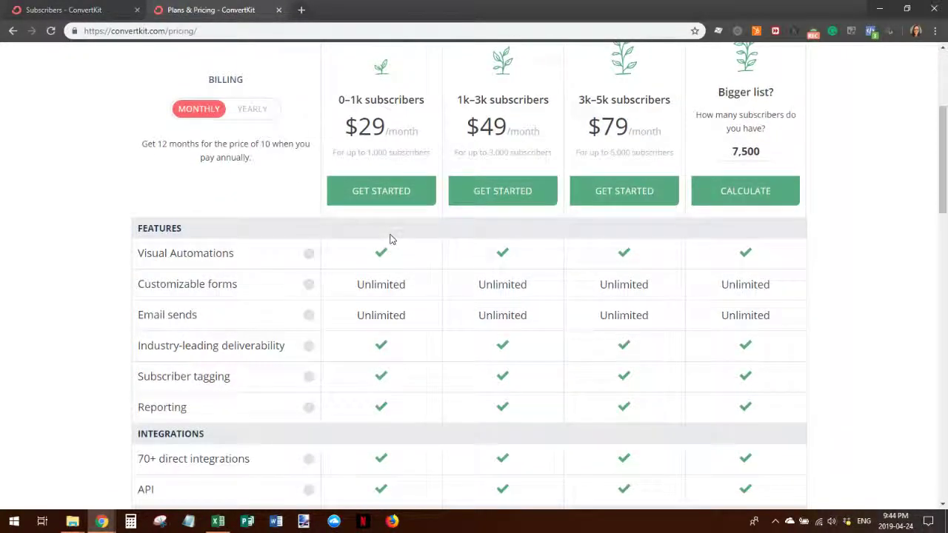
{"action": "scroll", "coordinate": [378, 267], "scroll_direction": "down", "scroll_amount": 1}
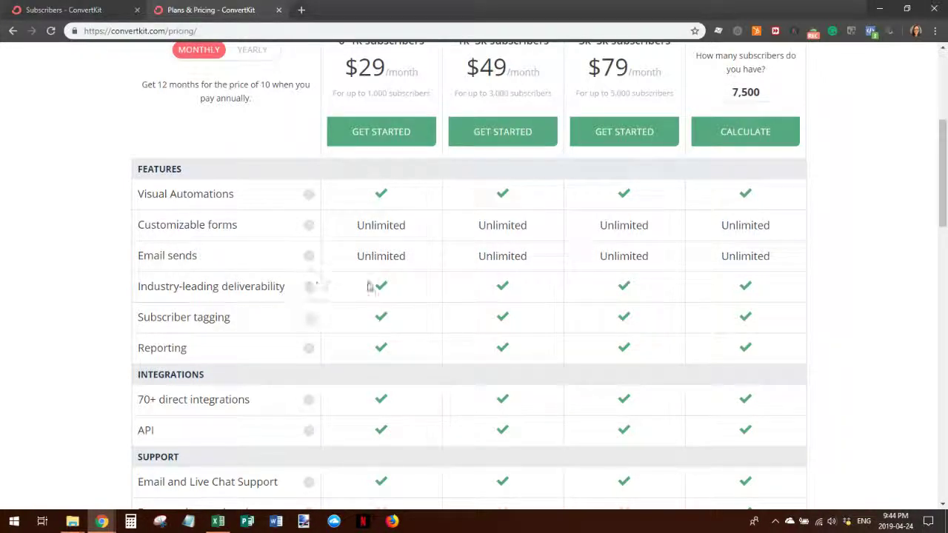
{"action": "scroll", "coordinate": [381, 294], "scroll_direction": "down", "scroll_amount": 2}
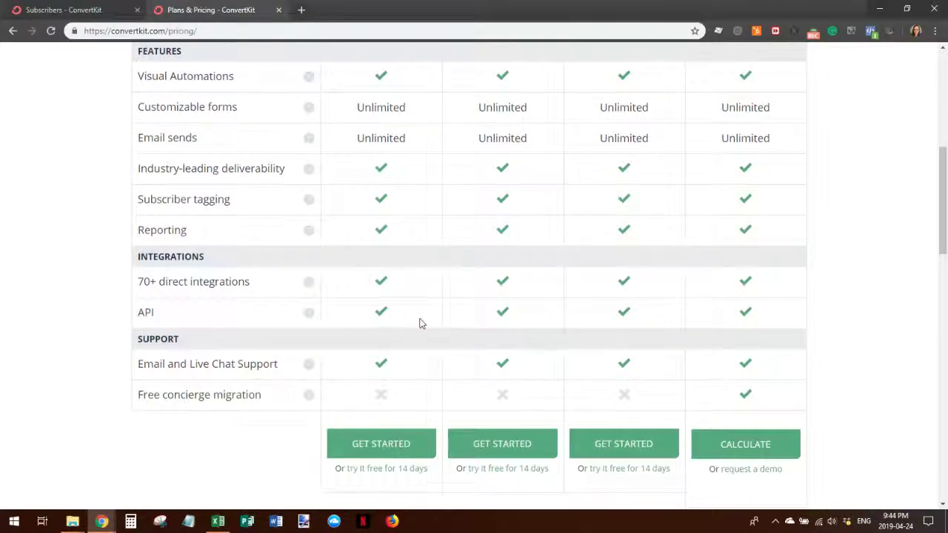
{"action": "scroll", "coordinate": [419, 321], "scroll_direction": "up", "scroll_amount": 4}
{"action": "left_click", "coordinate": [70, 9]}
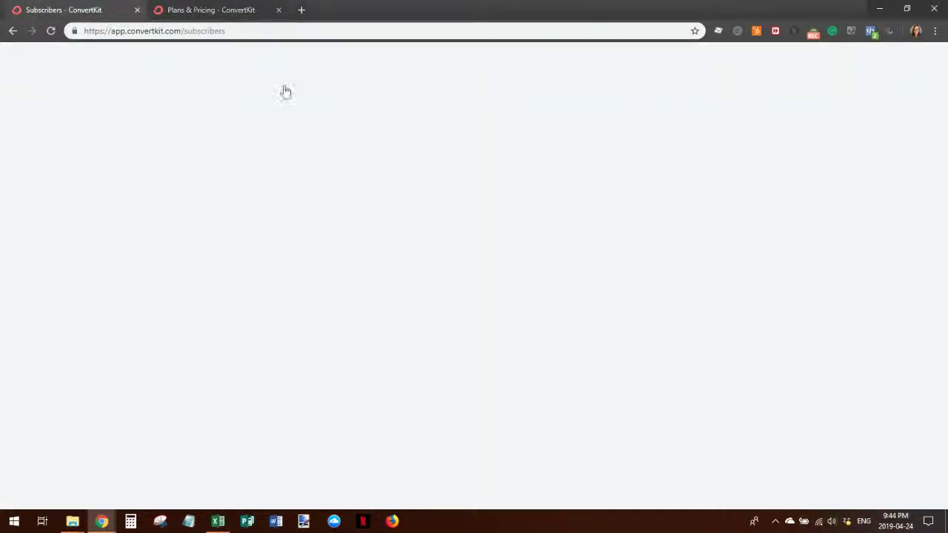